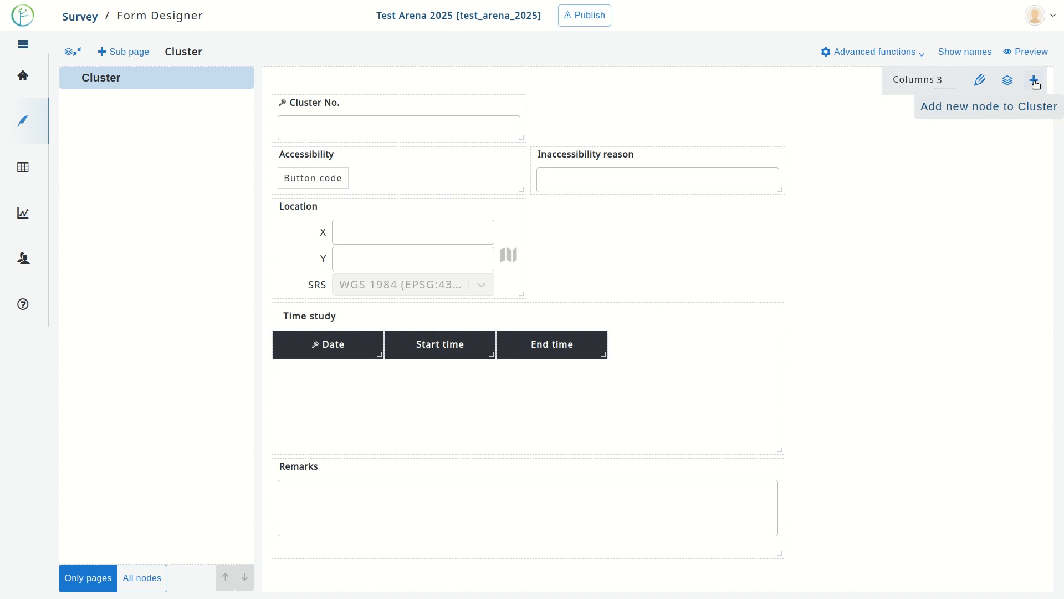
Add a form entity named plot under Cluster, displayed as a form on its own page, and save it.
left_click(1034, 81)
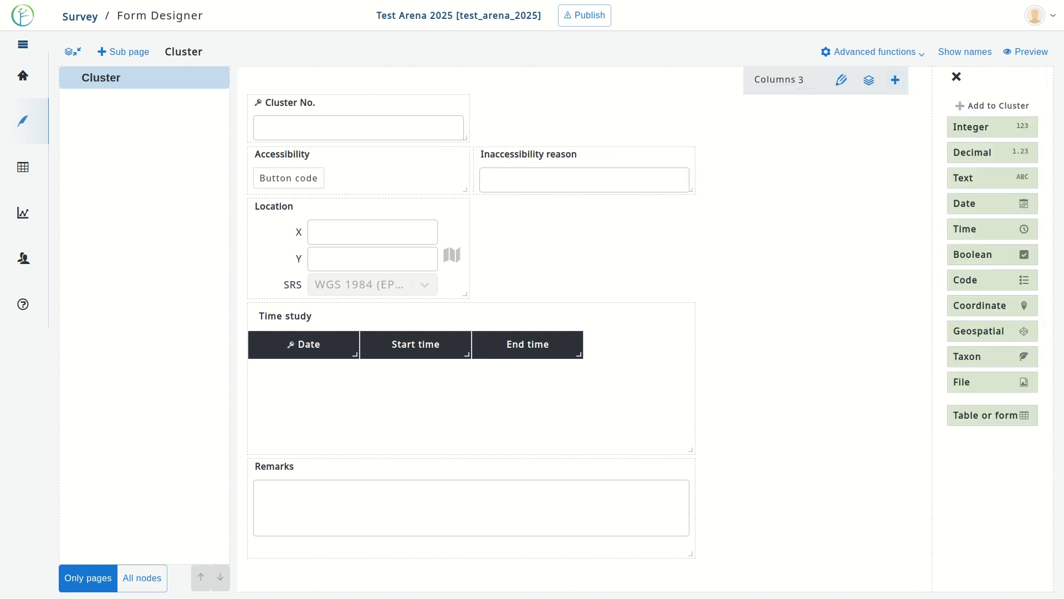
left_click(1024, 420)
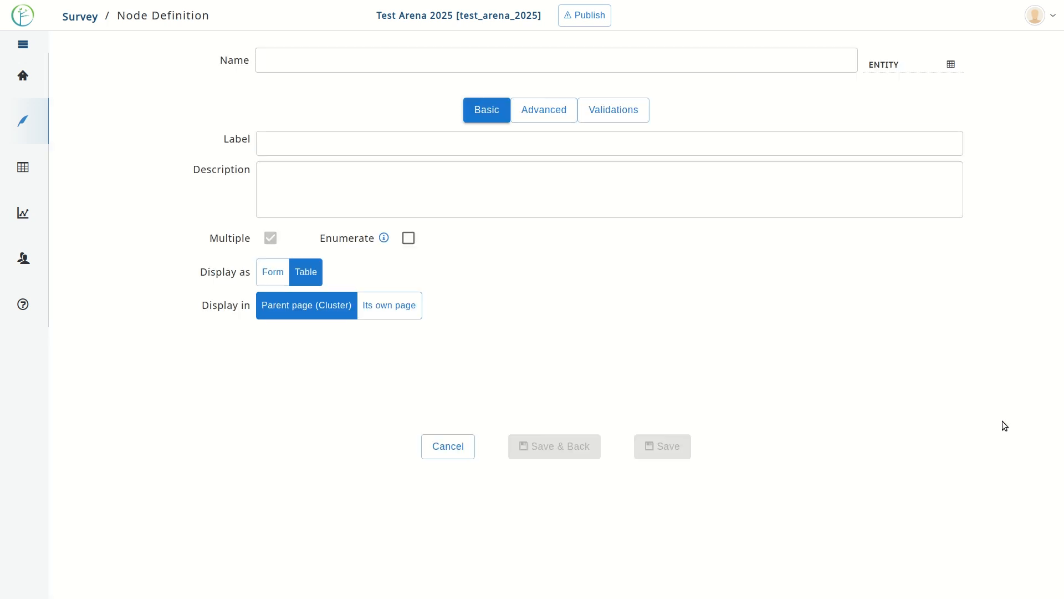
left_click(398, 62)
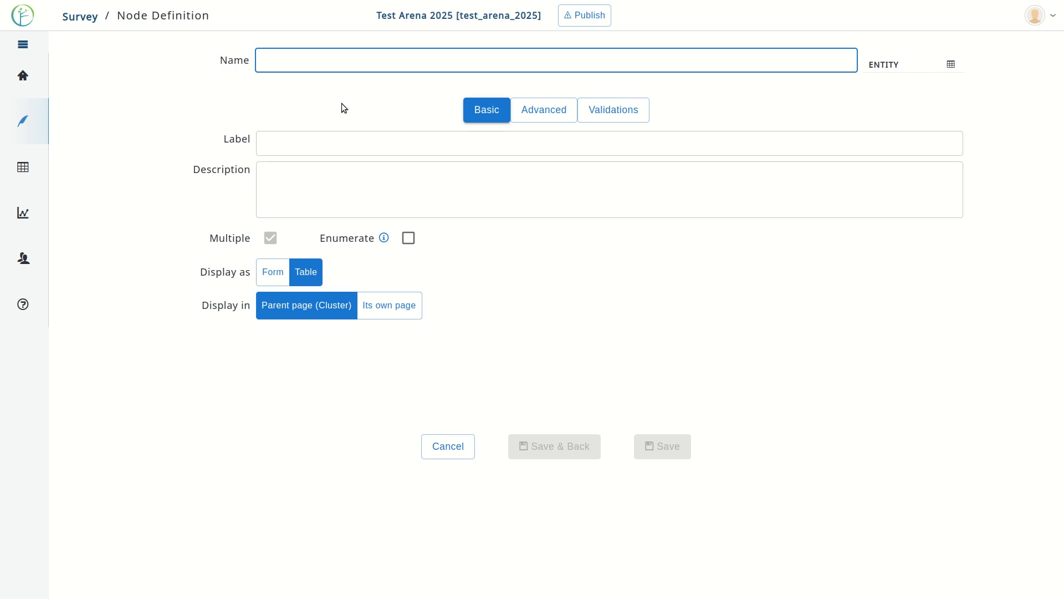
type("plot")
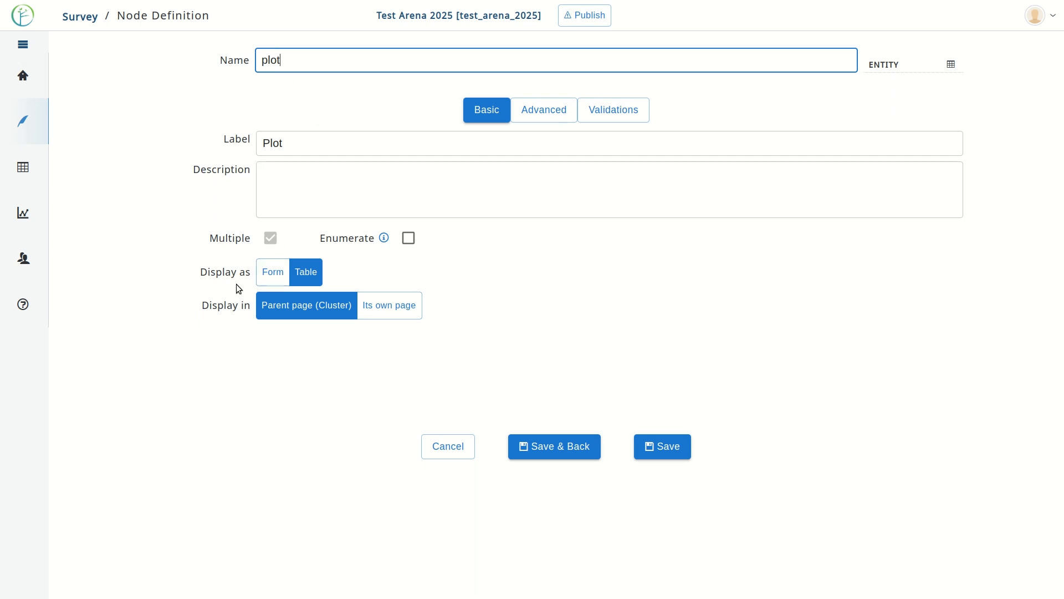
left_click(276, 283)
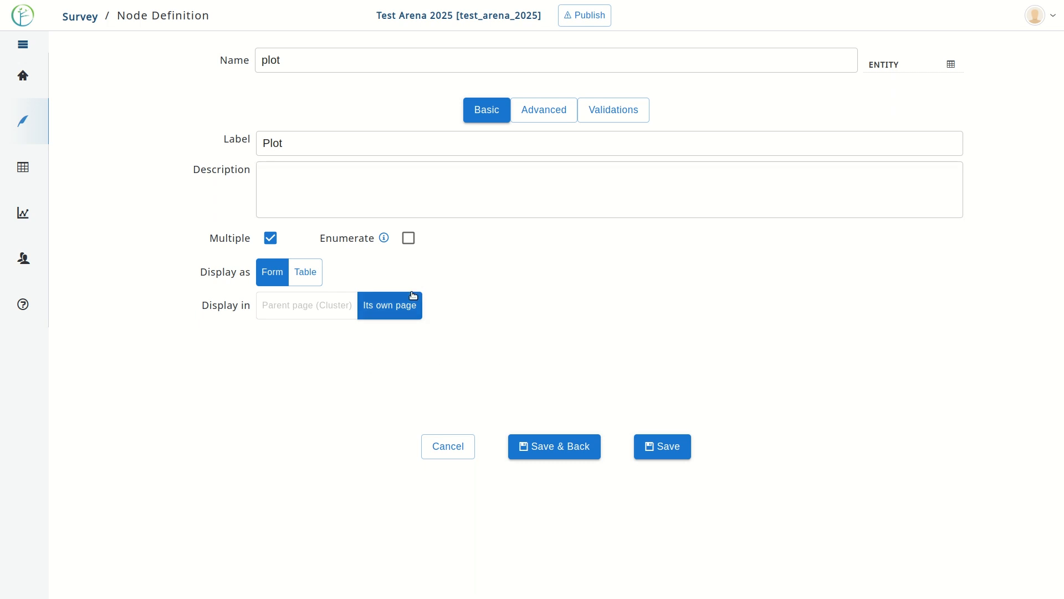
left_click(548, 452)
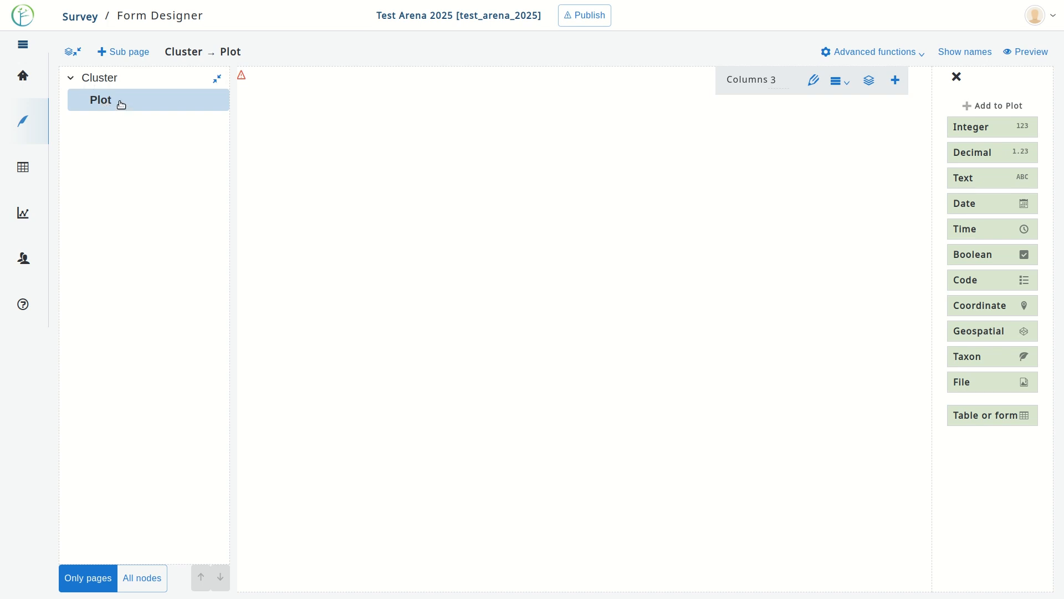
Add an integer attribute named plot_no to the Plot page and label it "Plot No.".
mouse_move(242, 78)
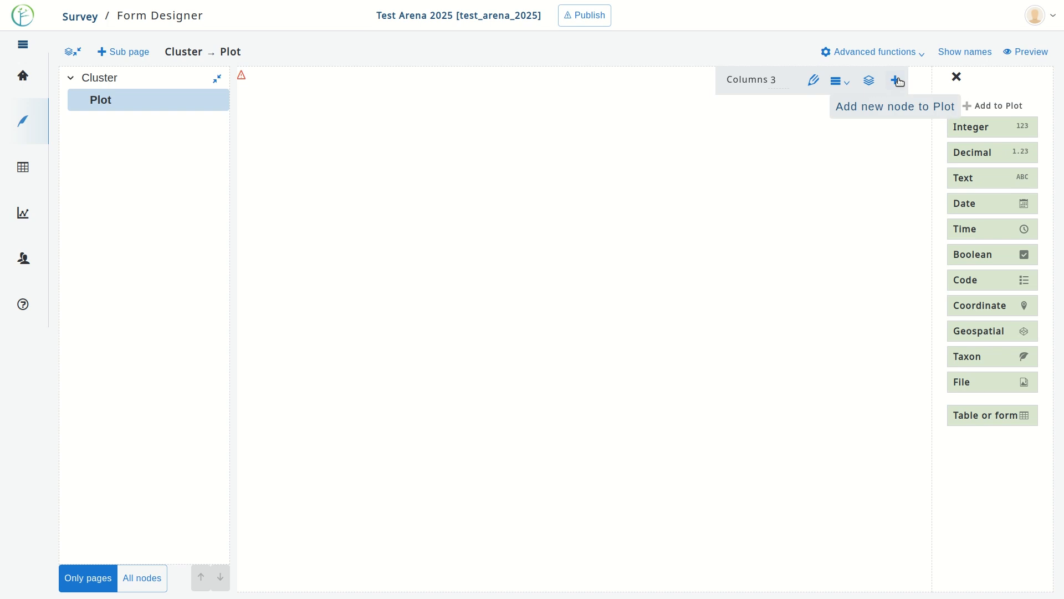
left_click(1001, 136)
left_click(382, 62)
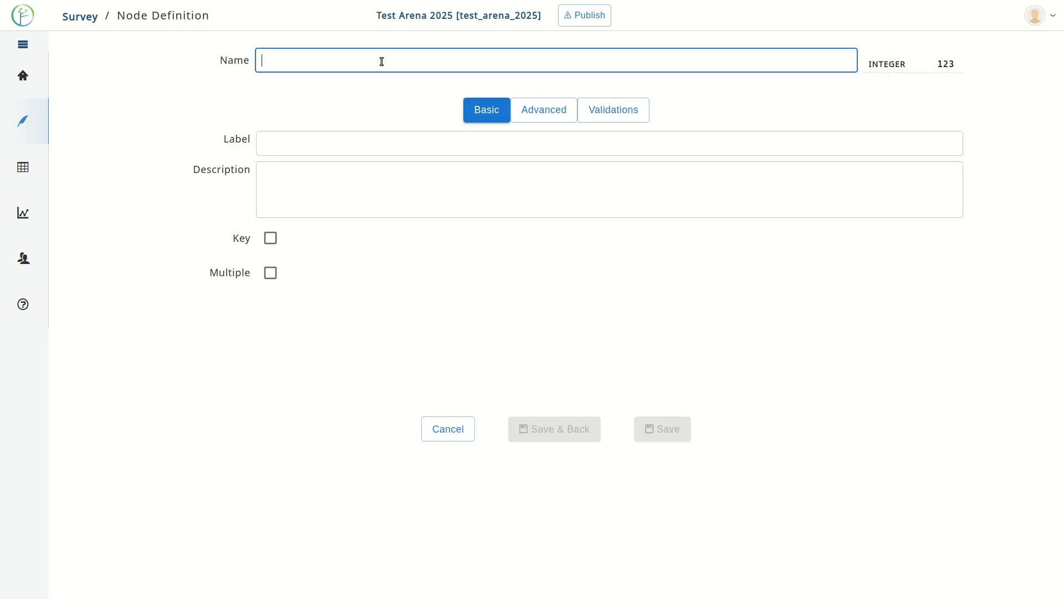
type("plot_no")
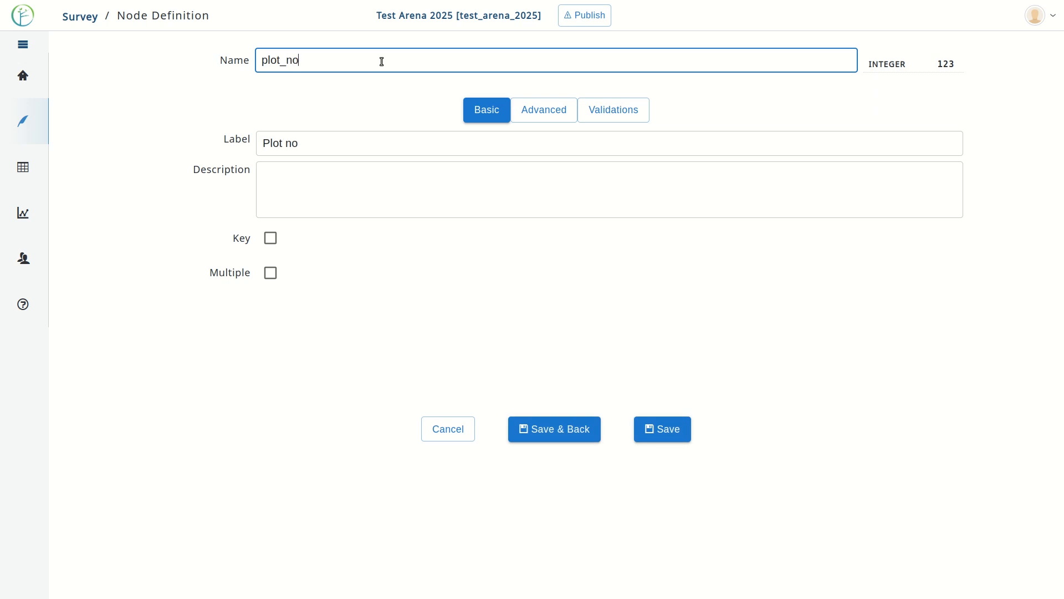
left_click(309, 143)
left_click(291, 143)
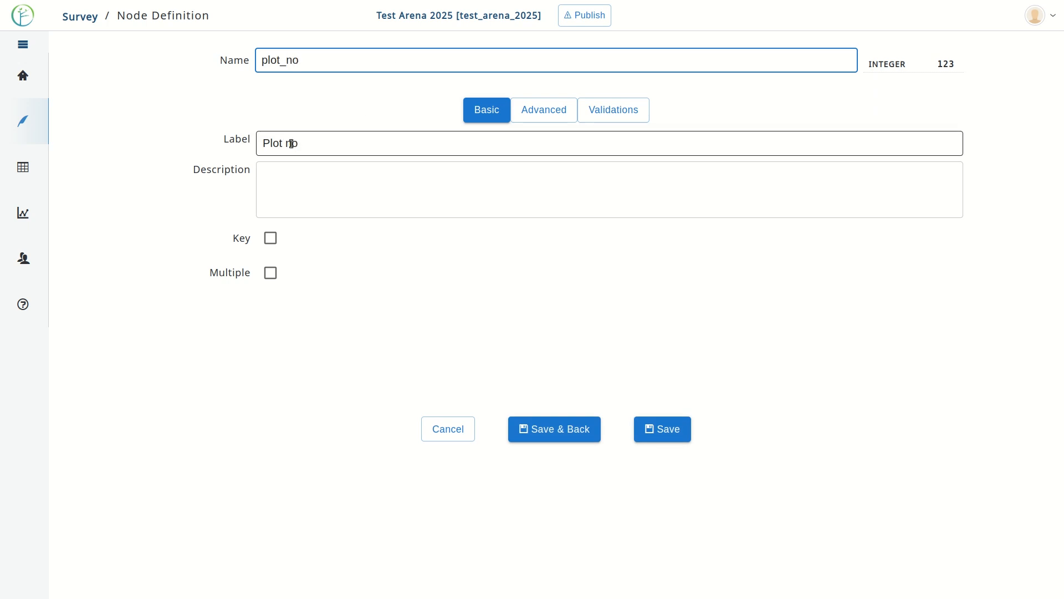
key("BackSpace")
type("No.")
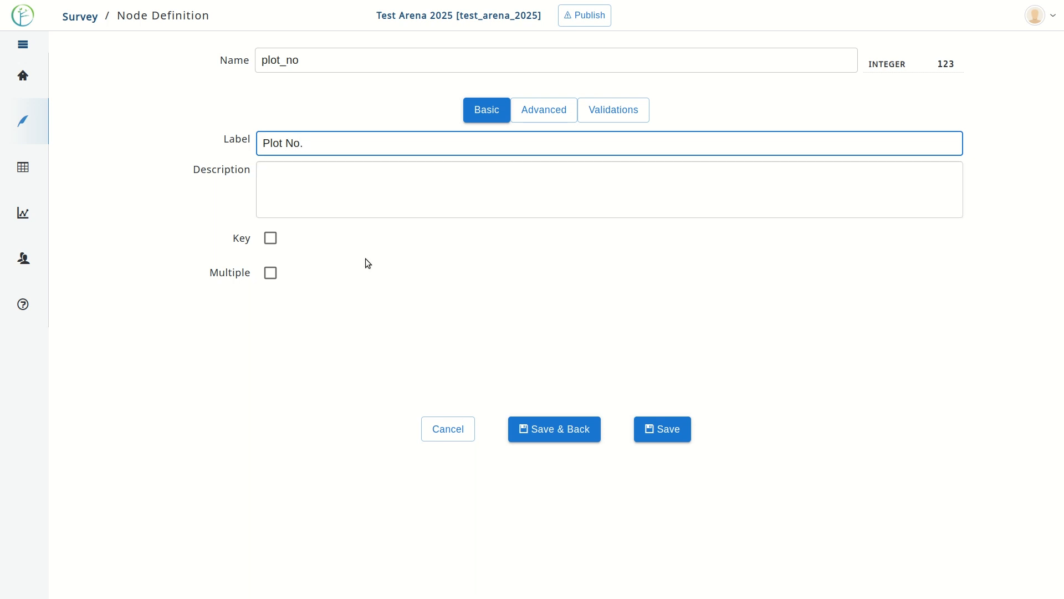
Make the plot_no attribute an auto-incremental key, then save it and return to the form.
left_click(270, 239)
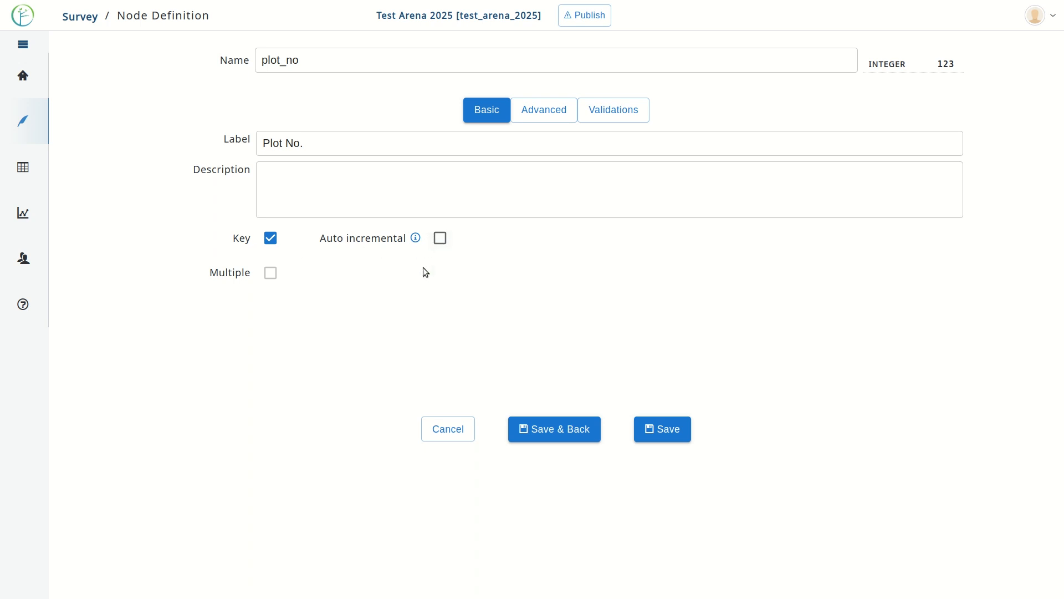
mouse_move(415, 238)
left_click(439, 239)
left_click(595, 436)
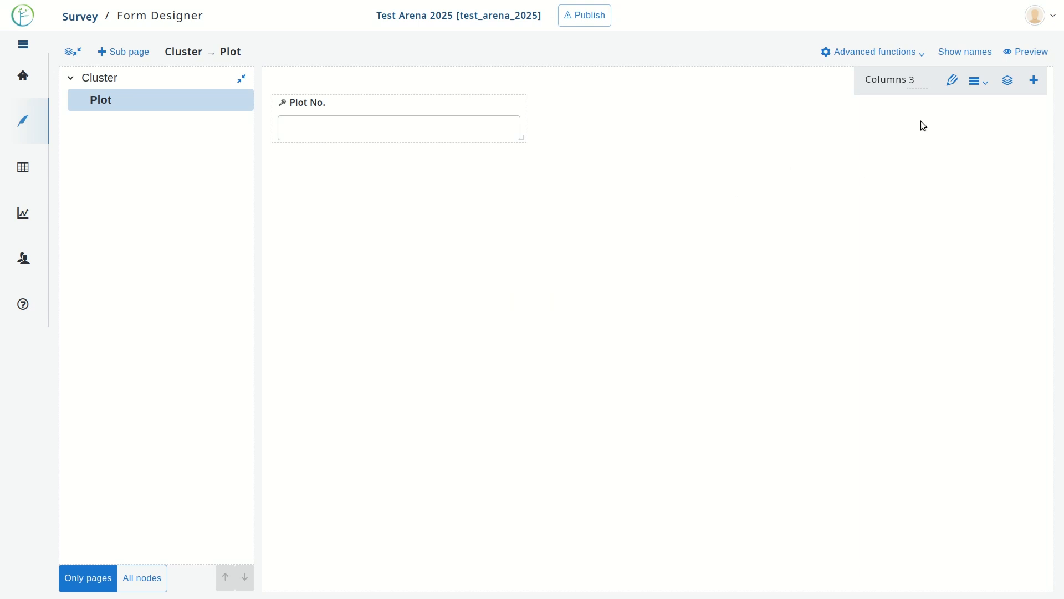
Preview the survey form and add two test plots on the Plot page.
left_click(1029, 58)
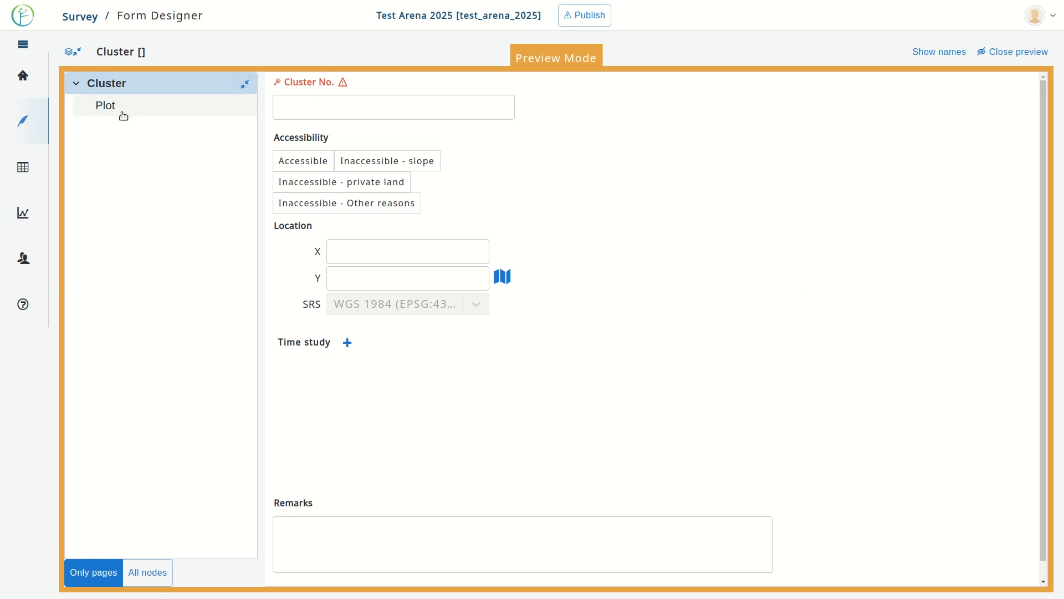
left_click(162, 112)
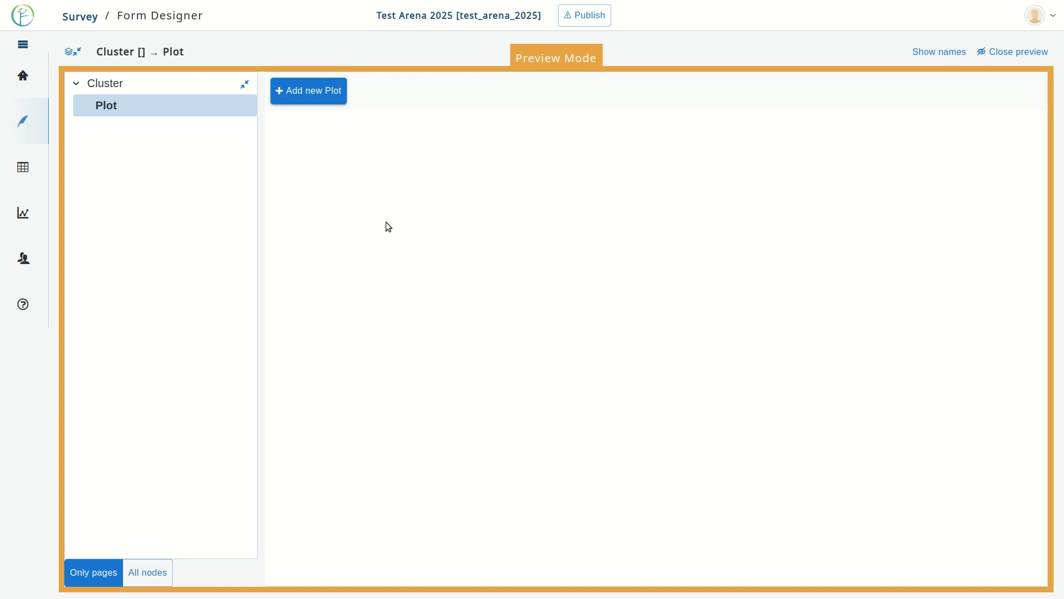
left_click(328, 98)
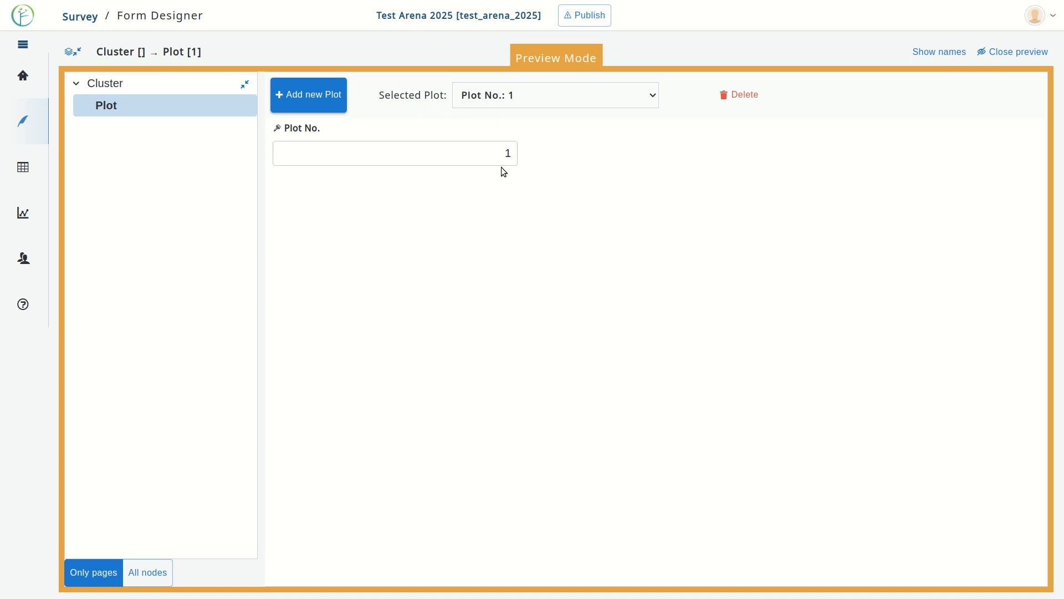
left_click(313, 104)
Switch repeatedly between the test plots to check the record selection on the Plot page.
left_click(572, 94)
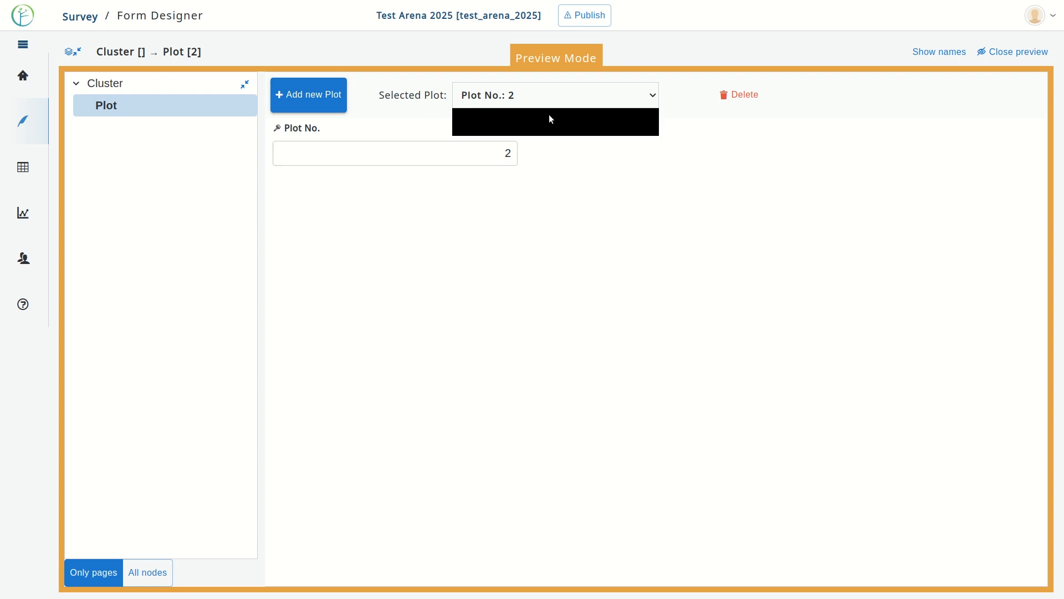
left_click(548, 114)
left_click(544, 92)
left_click(534, 129)
left_click(530, 97)
left_click(527, 115)
left_click(531, 95)
left_click(514, 131)
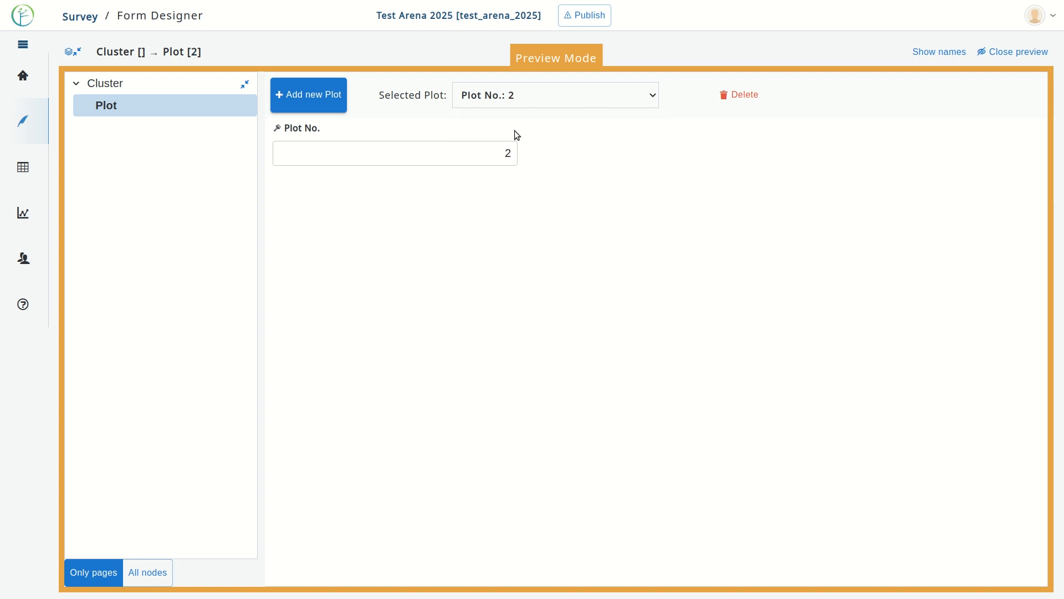
Delete test plot 2, check the remaining plot selection, and close the form preview.
left_click(739, 105)
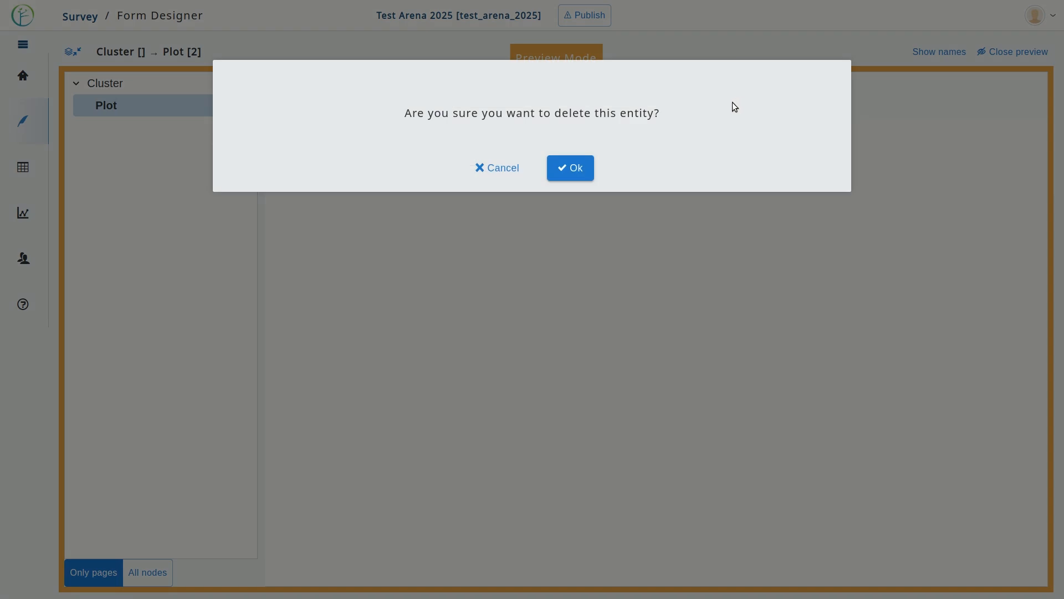
left_click(587, 167)
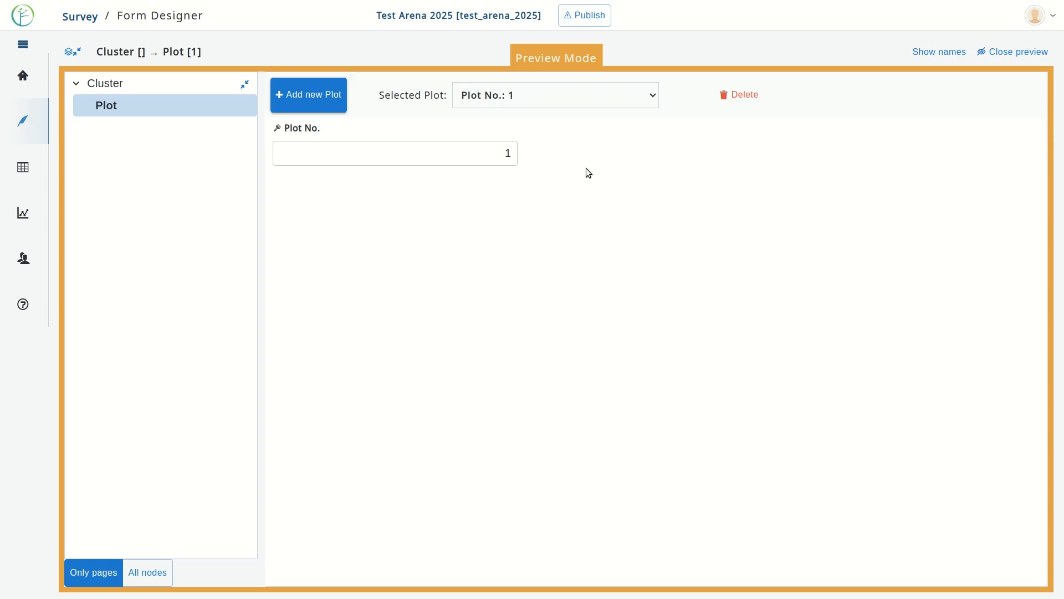
left_click(560, 99)
left_click(560, 99)
left_click(1021, 54)
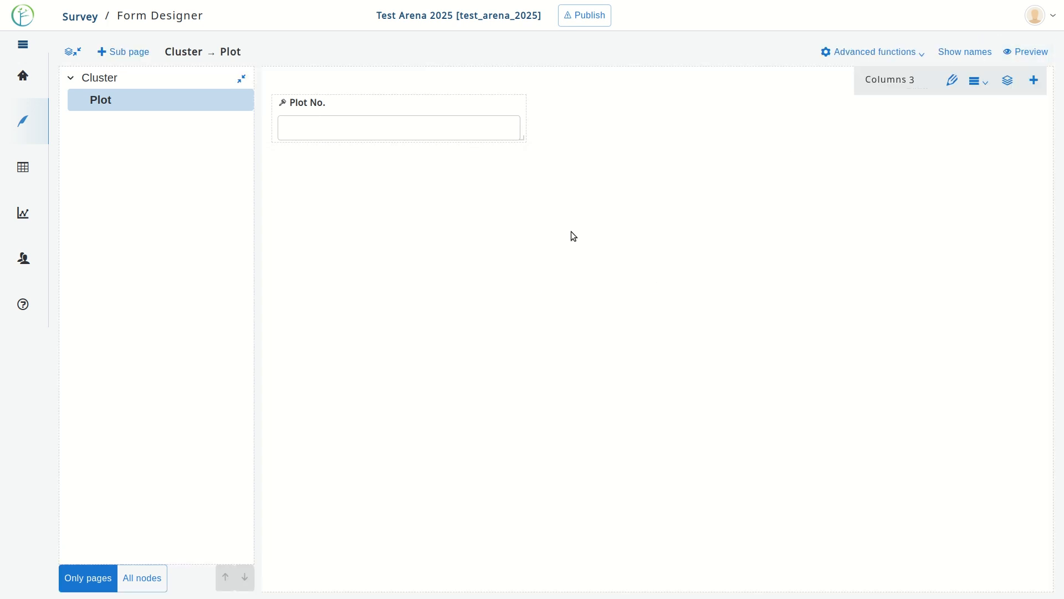
Add a code attribute named plot_accessibility to the Plot page and label it "Accessibility".
mouse_move(290, 99)
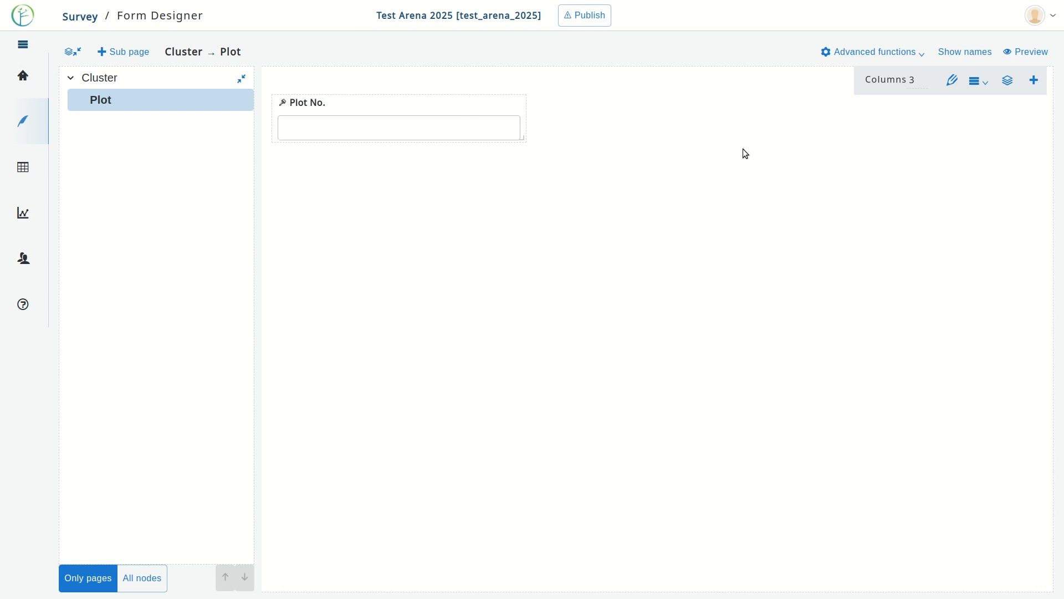
left_click(1036, 81)
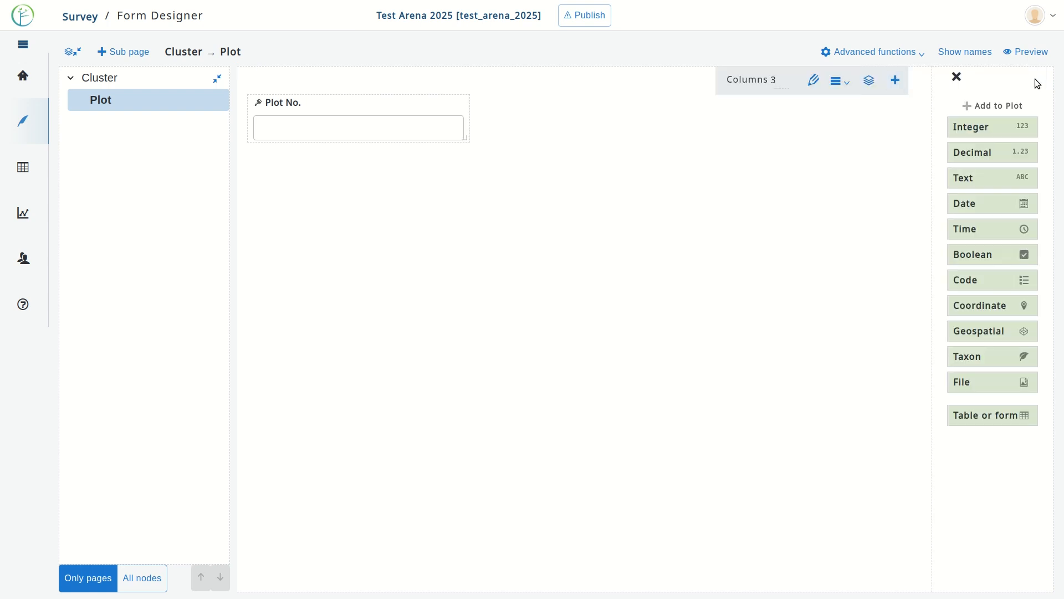
left_click(977, 288)
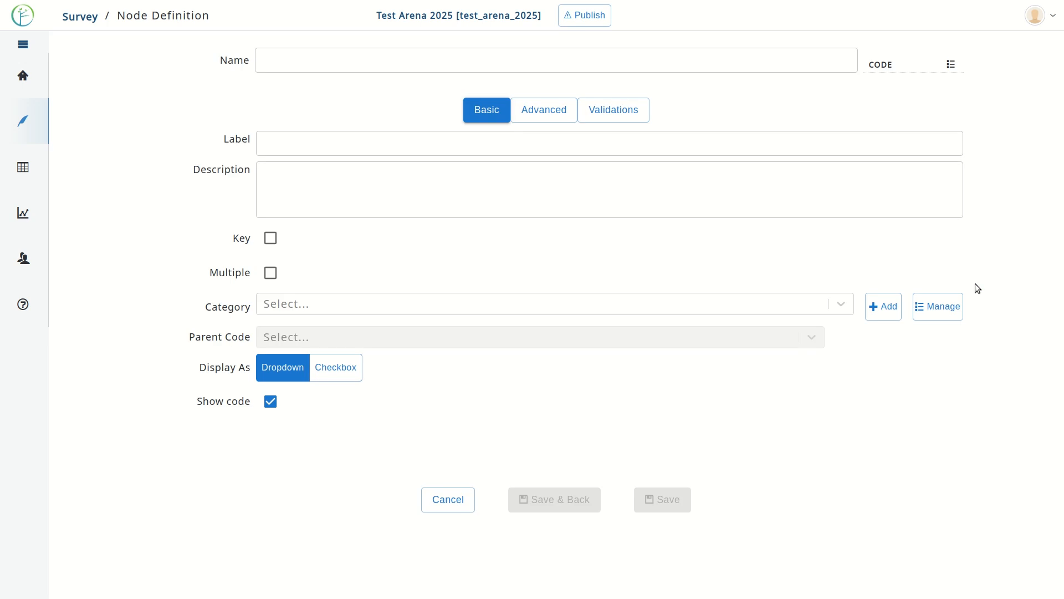
left_click(493, 64)
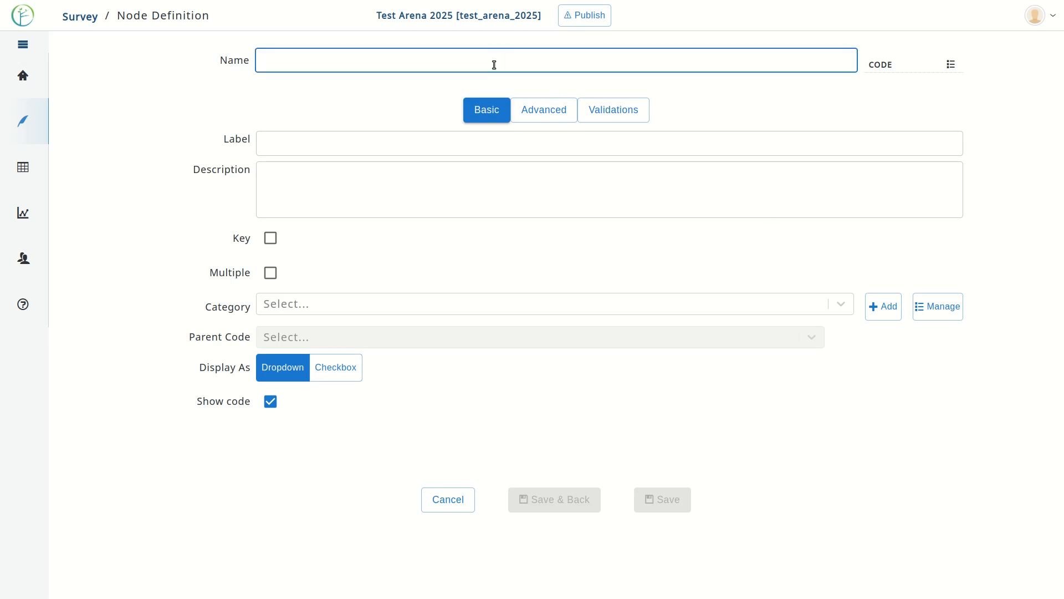
type("p_lot_")
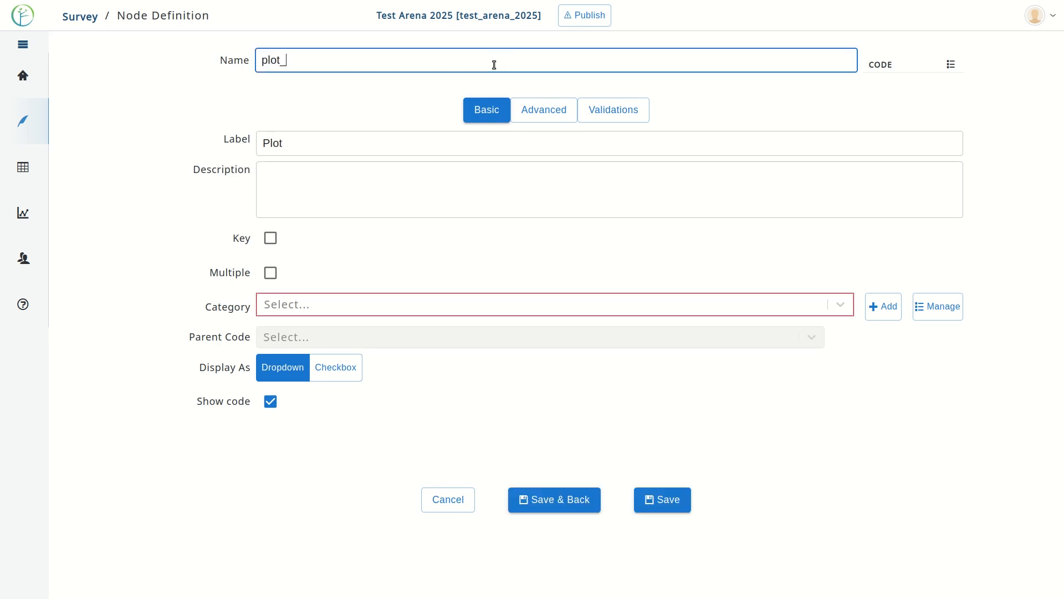
type("accessibility")
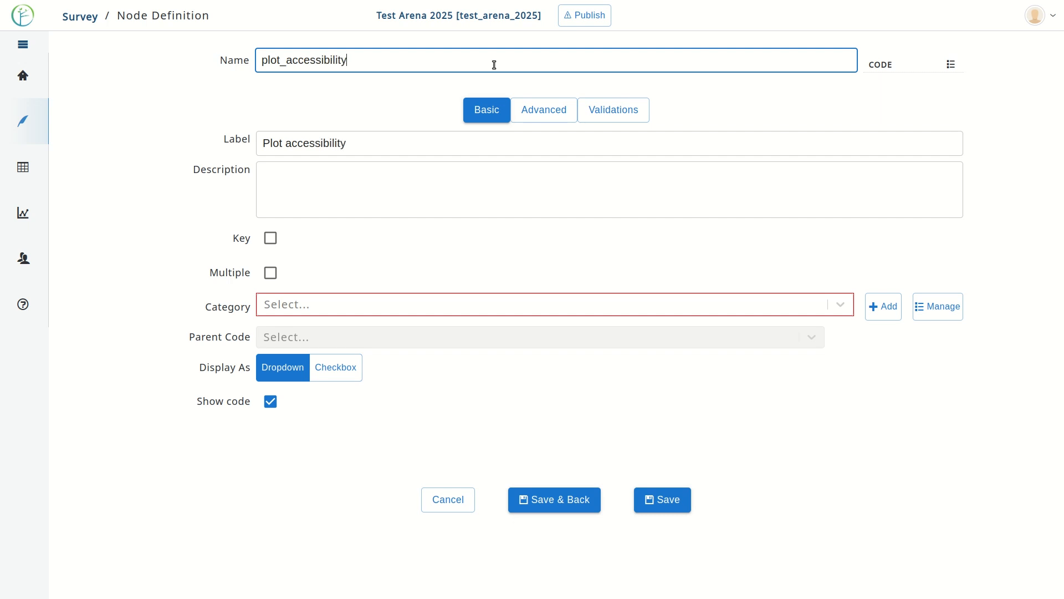
left_click_drag(291, 144, 264, 144)
type("A")
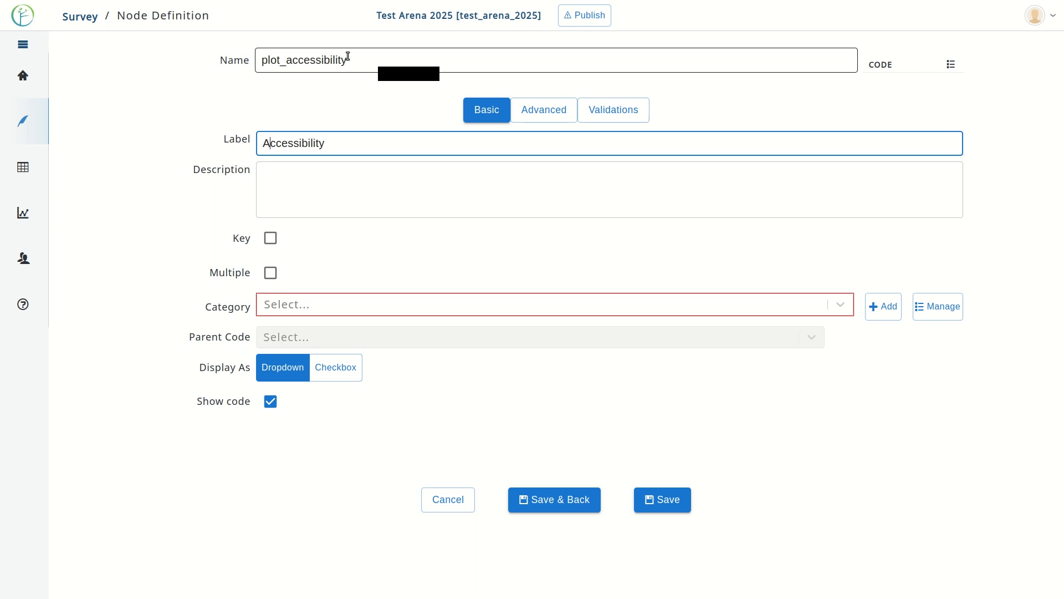
Assign the existing accessibility category to the plot_accessibility attribute.
left_click_drag(287, 60, 258, 59)
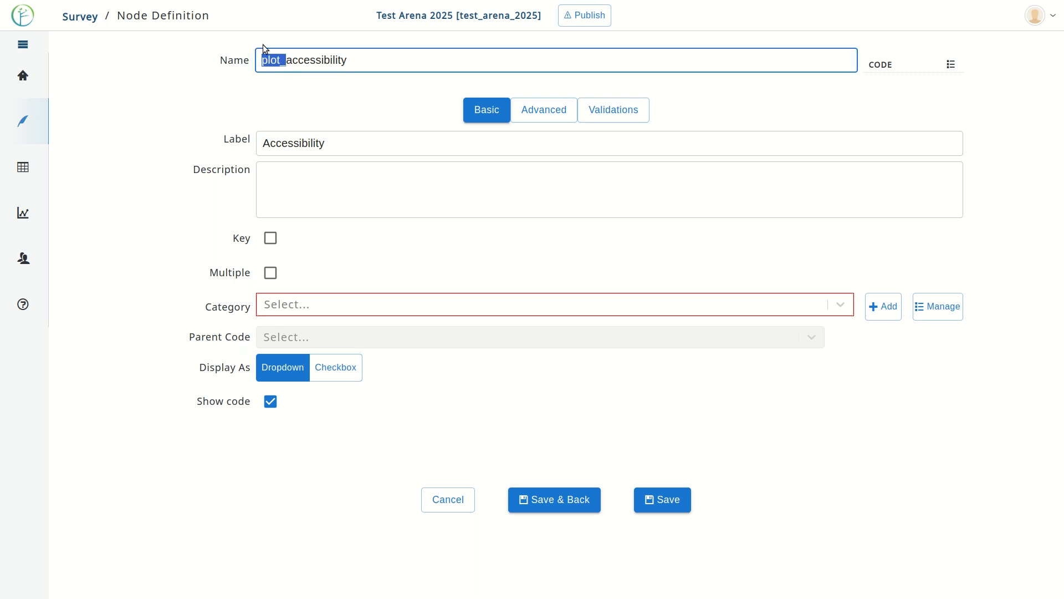
left_click(358, 59)
left_click_drag(288, 59, 266, 59)
left_click(841, 306)
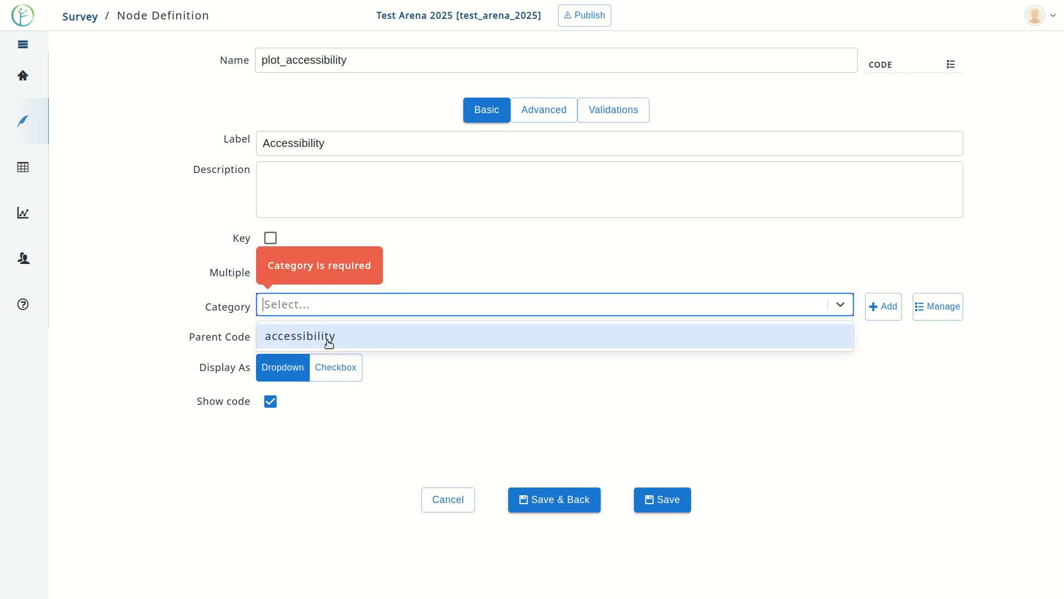
left_click(385, 345)
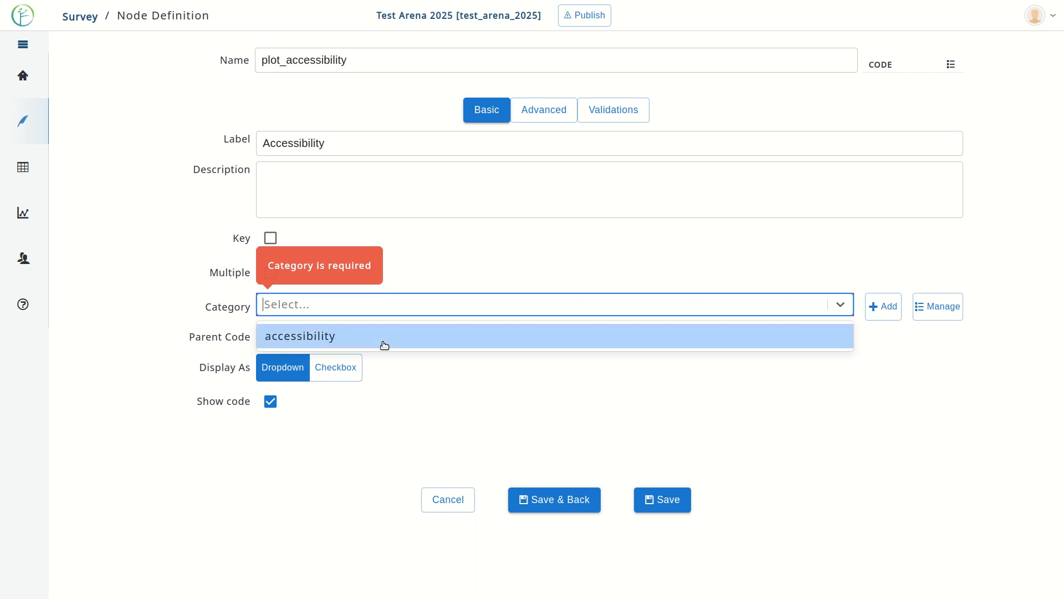
left_click(385, 345)
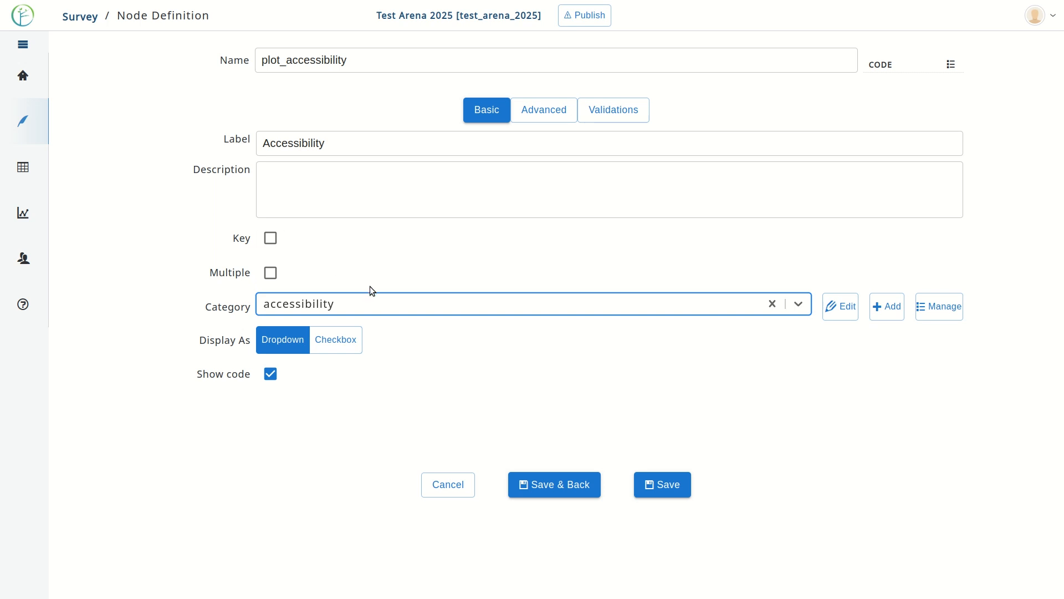
Review the accessibility category's items, turn off showing the code, and save the attribute.
left_click(843, 311)
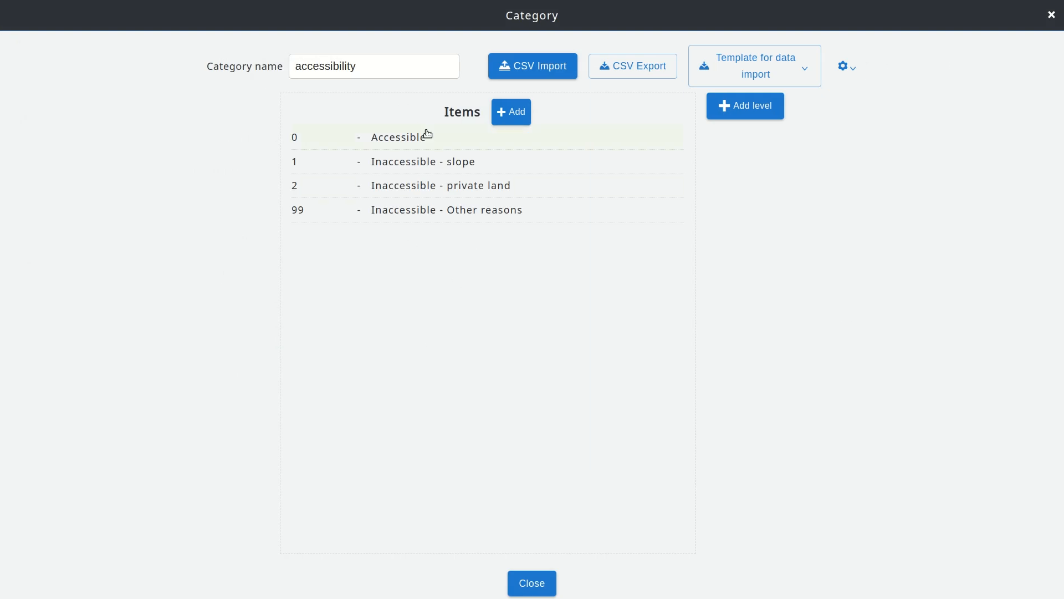
left_click(543, 583)
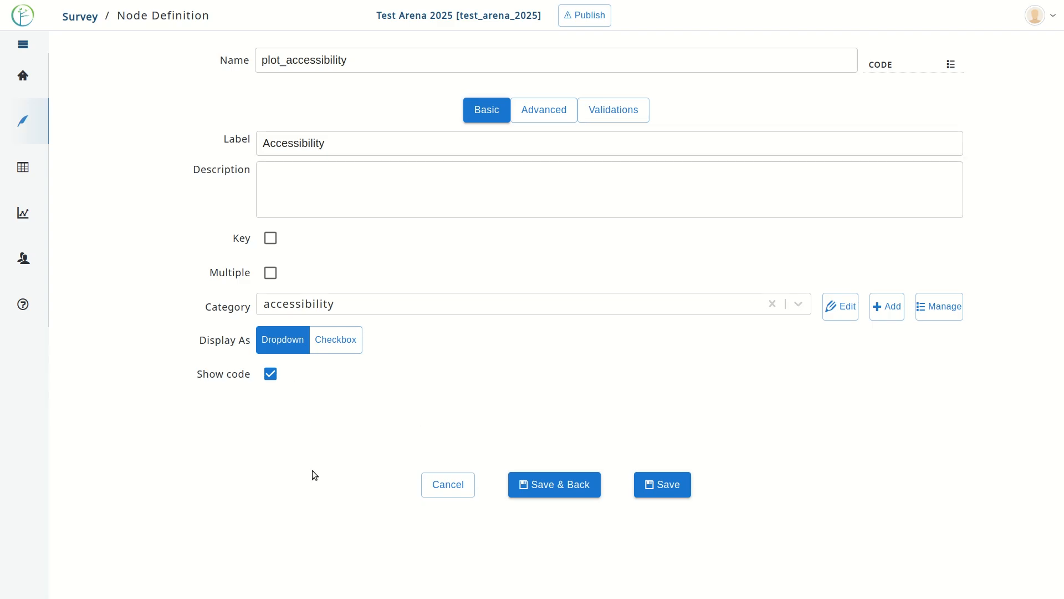
left_click(272, 374)
left_click(598, 488)
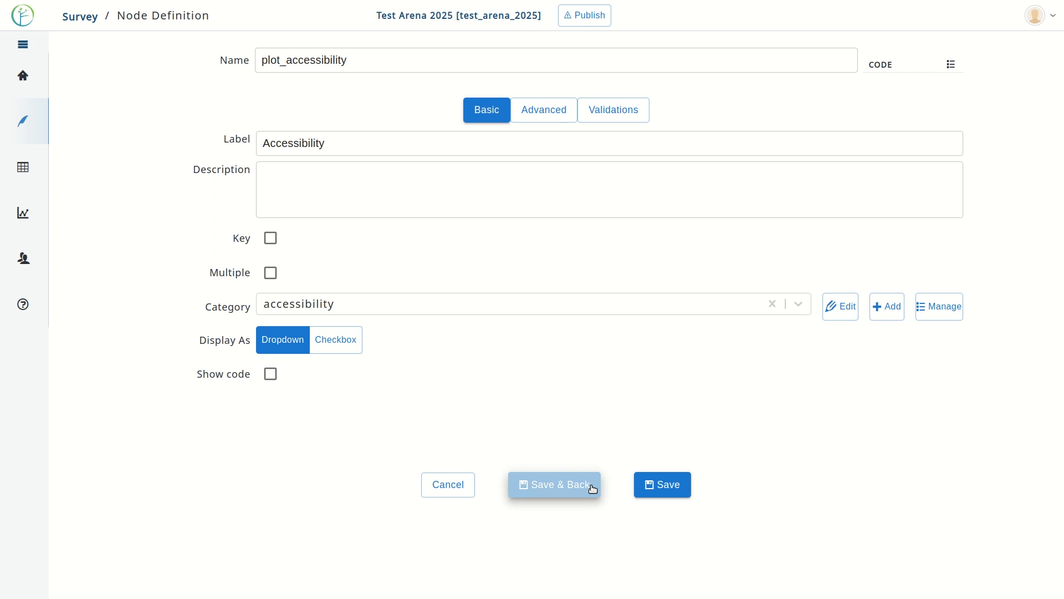
Save the plot_accessibility attribute with its code display kept off and return to the form designer.
left_click(271, 375)
left_click(271, 376)
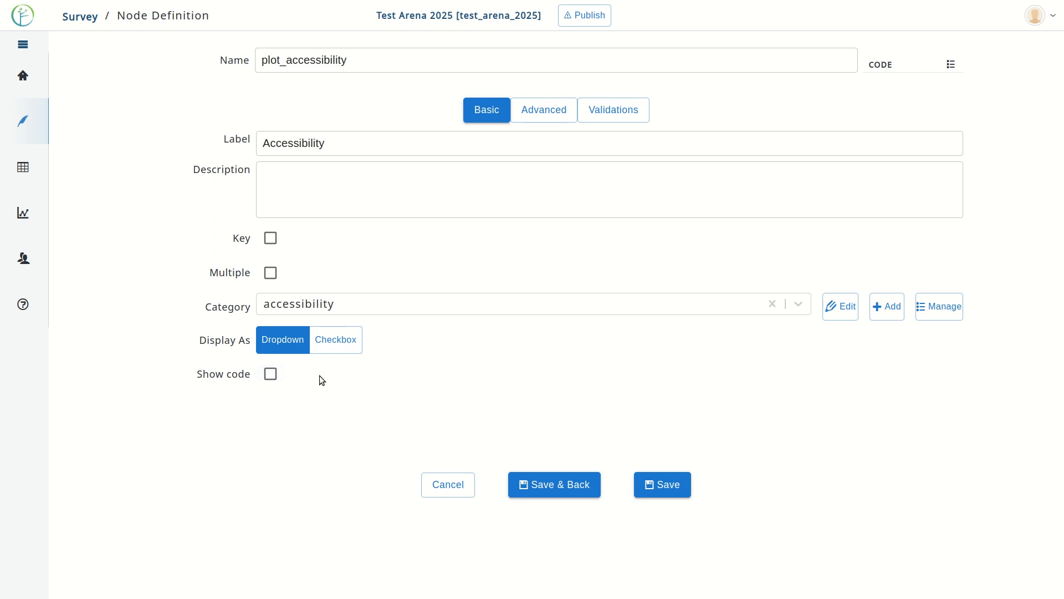
left_click(589, 487)
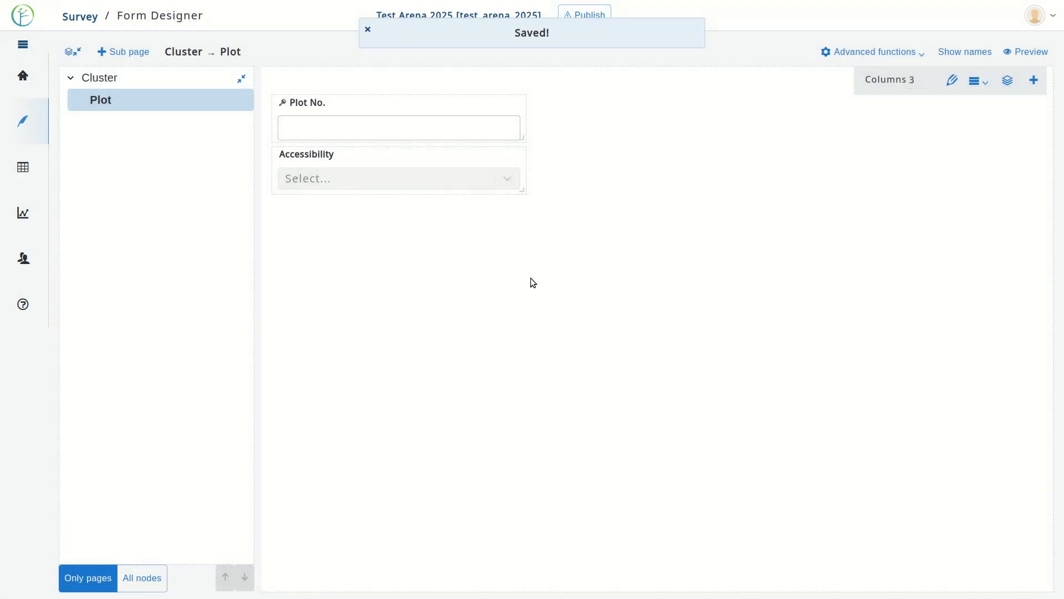
Add a text attribute named plot_inaccessibility_reason to the Plot page.
left_click(1035, 81)
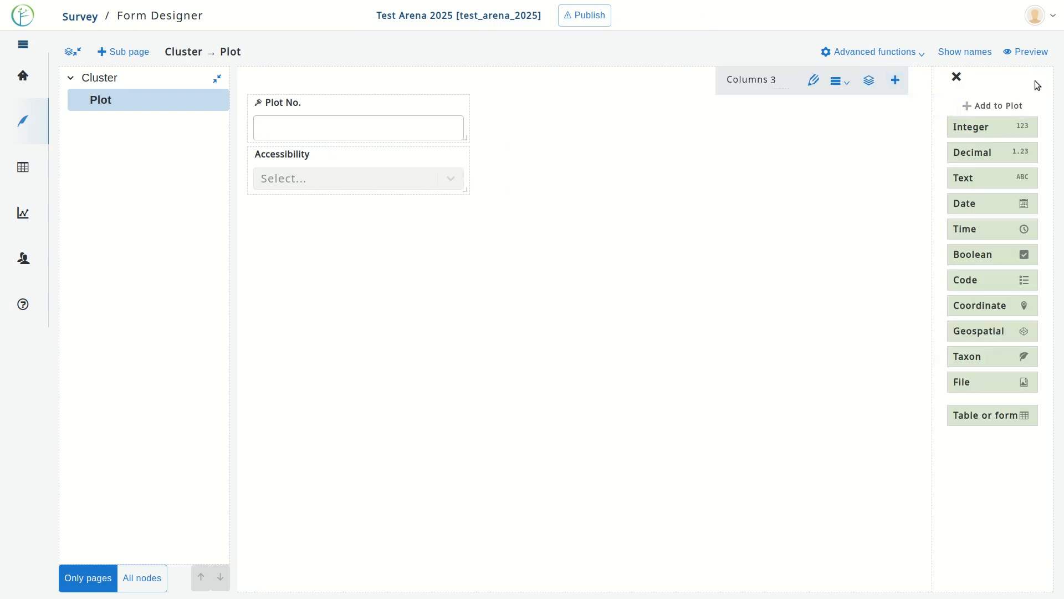
left_click(974, 182)
left_click(463, 64)
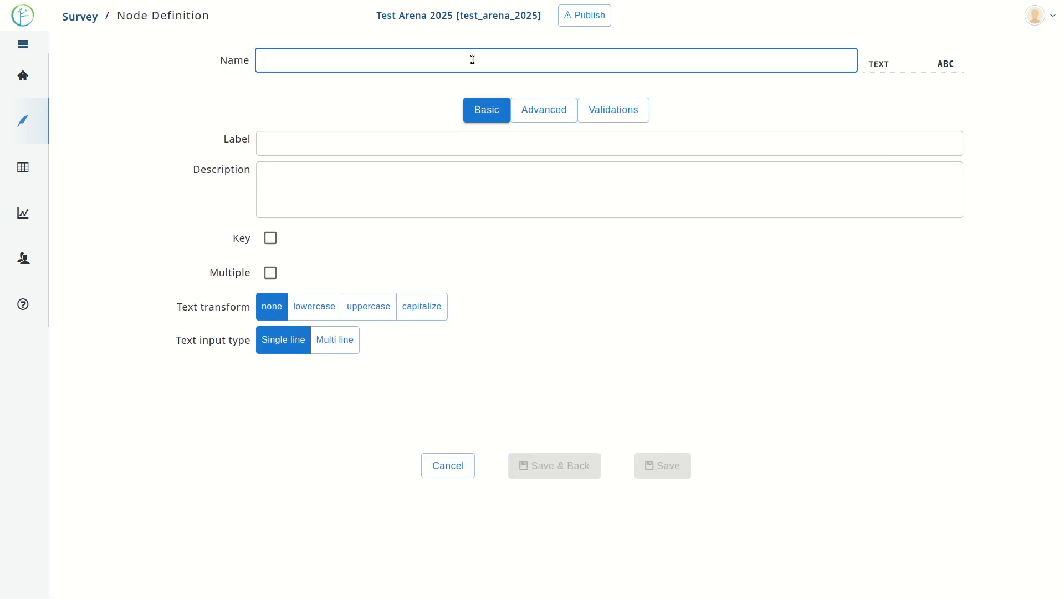
type("p")
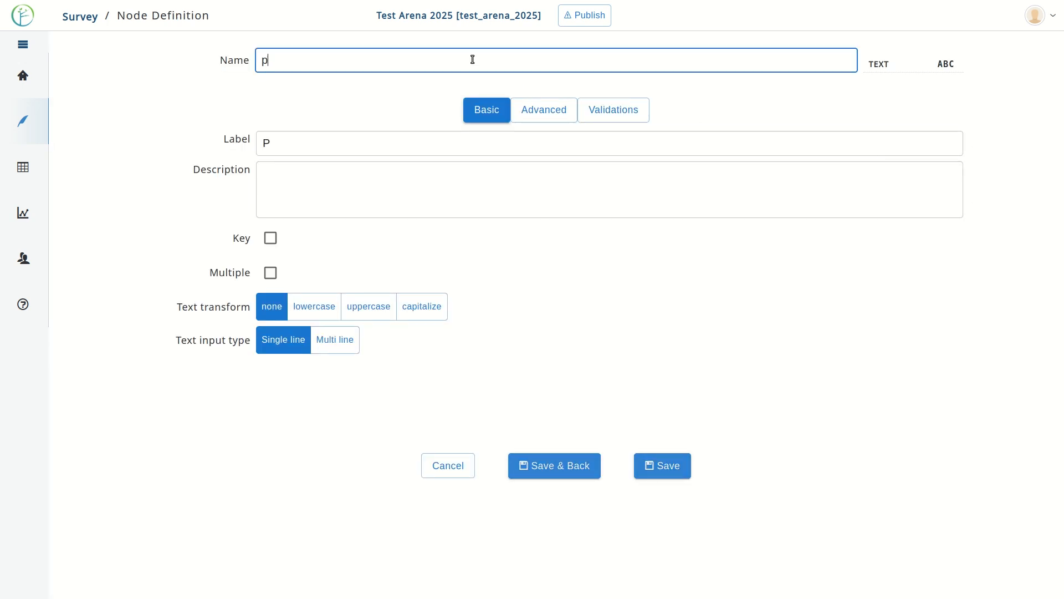
type("lot_inaccessiii")
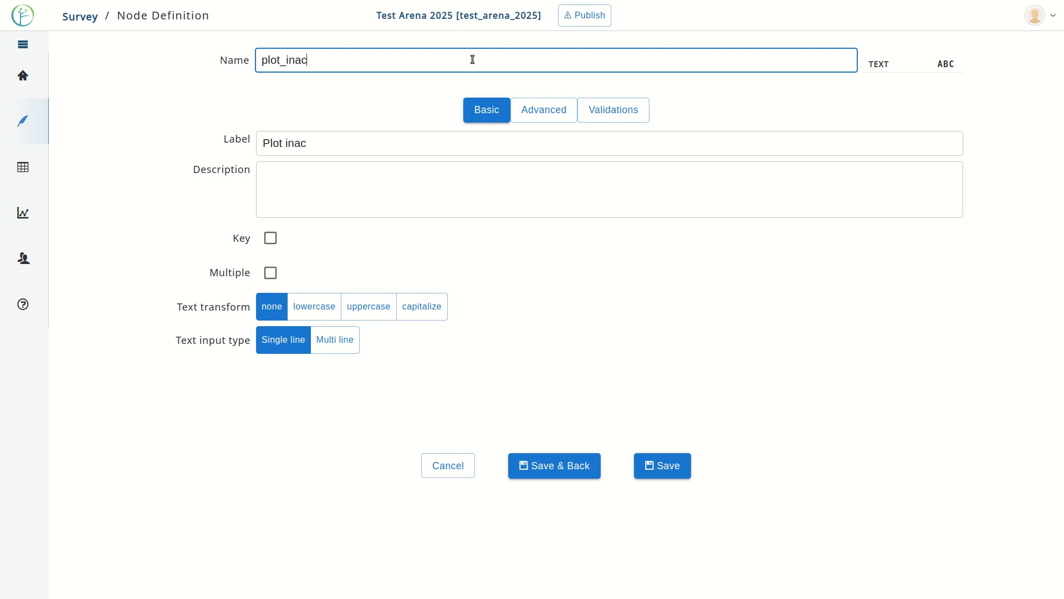
key("BackSpace")
key("BackSpace")
type("bility_reason")
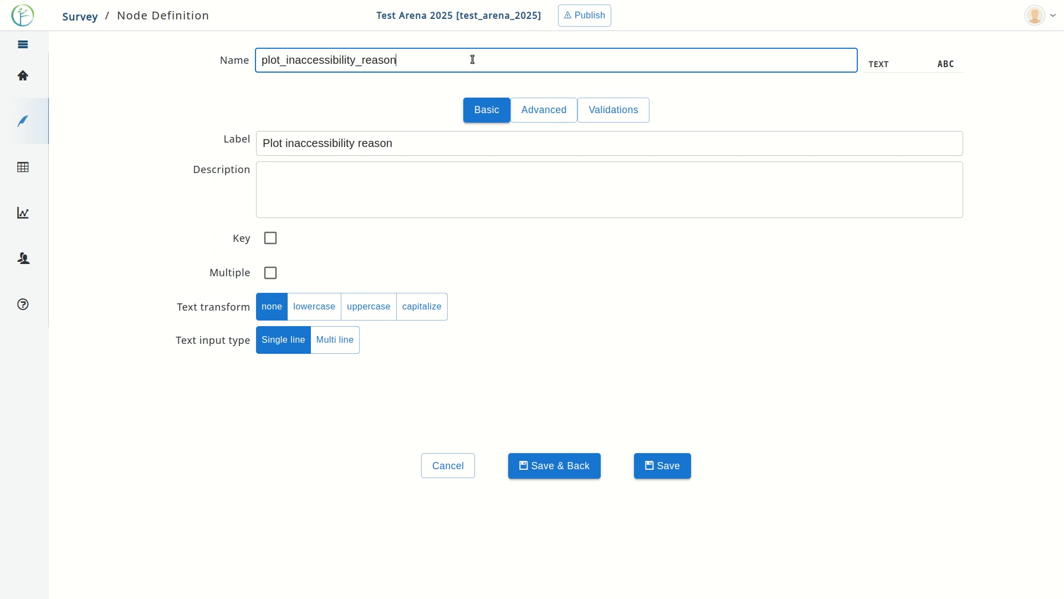
Shorten the text attribute's label to "Inaccessibility reason".
left_click(287, 144)
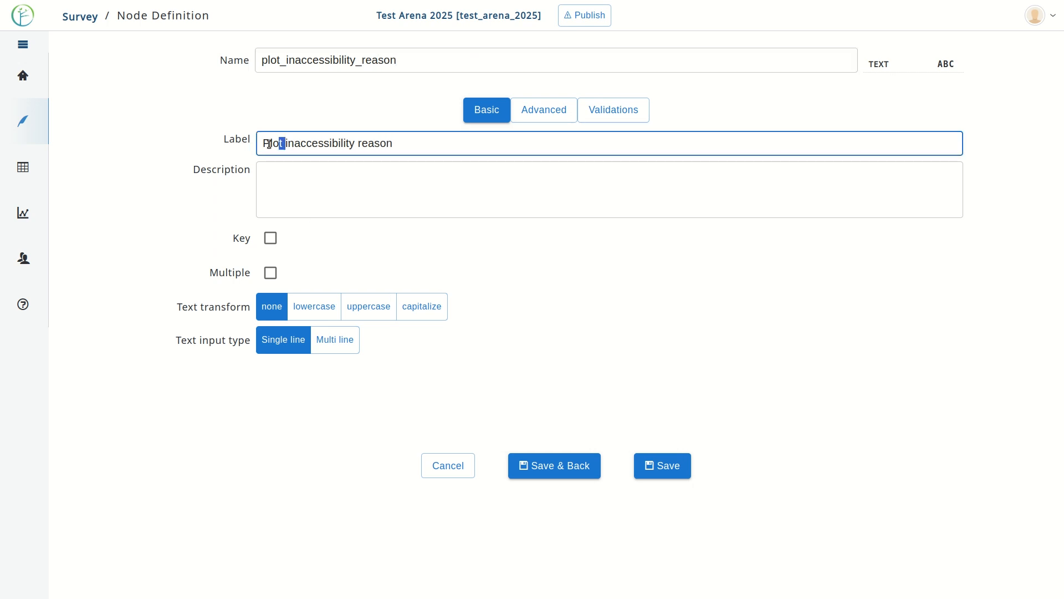
key("BackSpace")
key("Delete")
type("I")
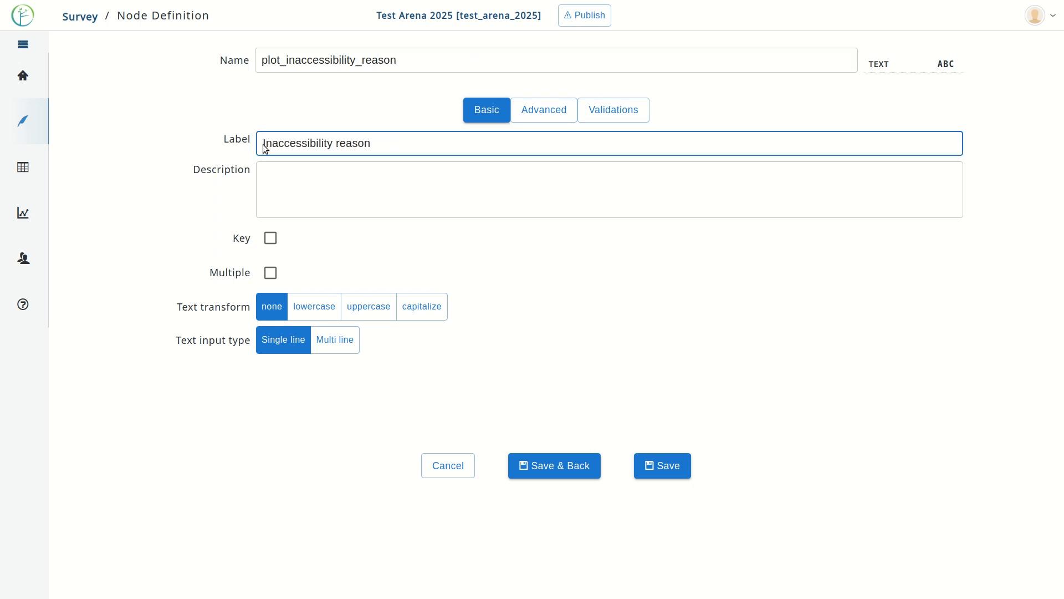
Make plot_inaccessibility_reason relevant only if plot_accessibility equals "Inaccessible - Other reasons", and apply the expression.
left_click(565, 115)
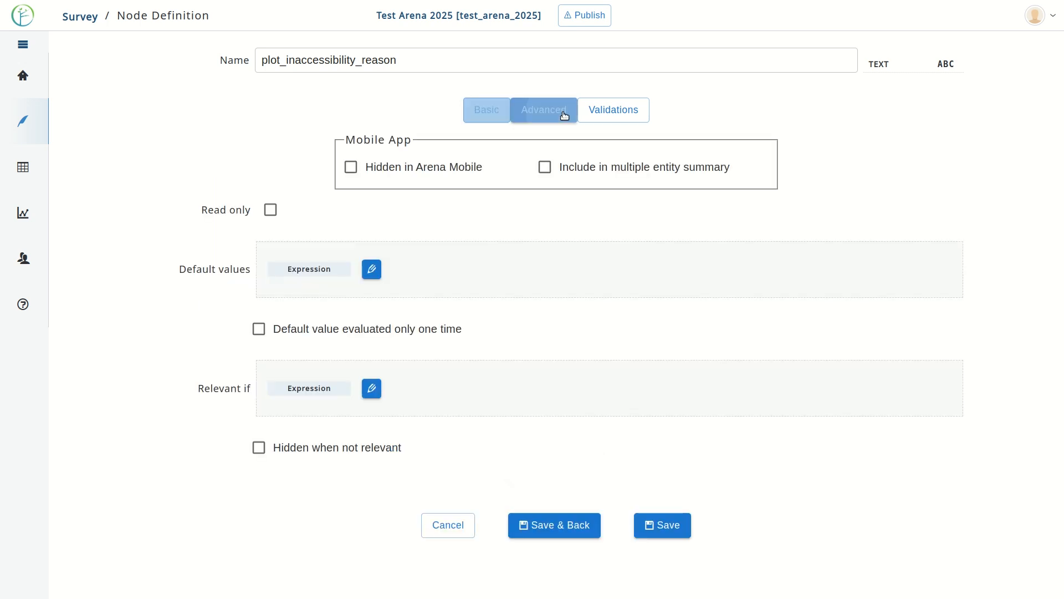
left_click(370, 393)
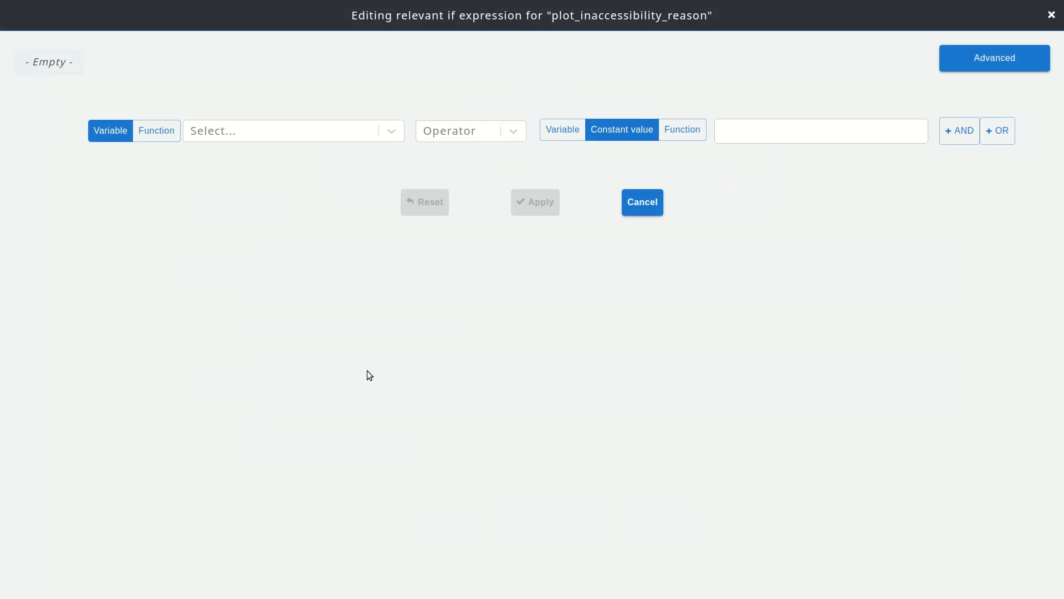
left_click(256, 137)
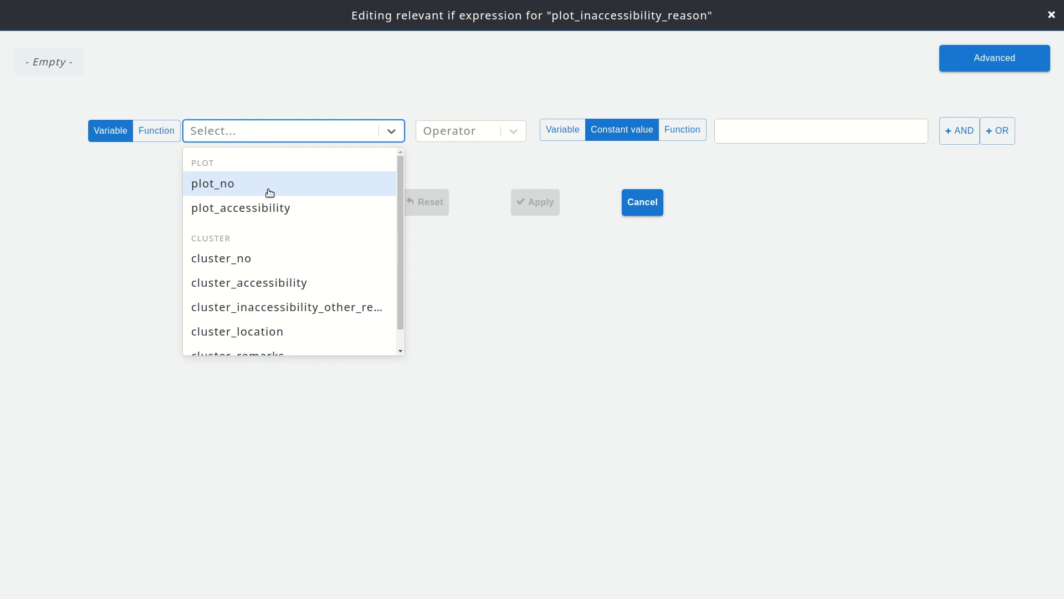
left_click(306, 217)
left_click(463, 133)
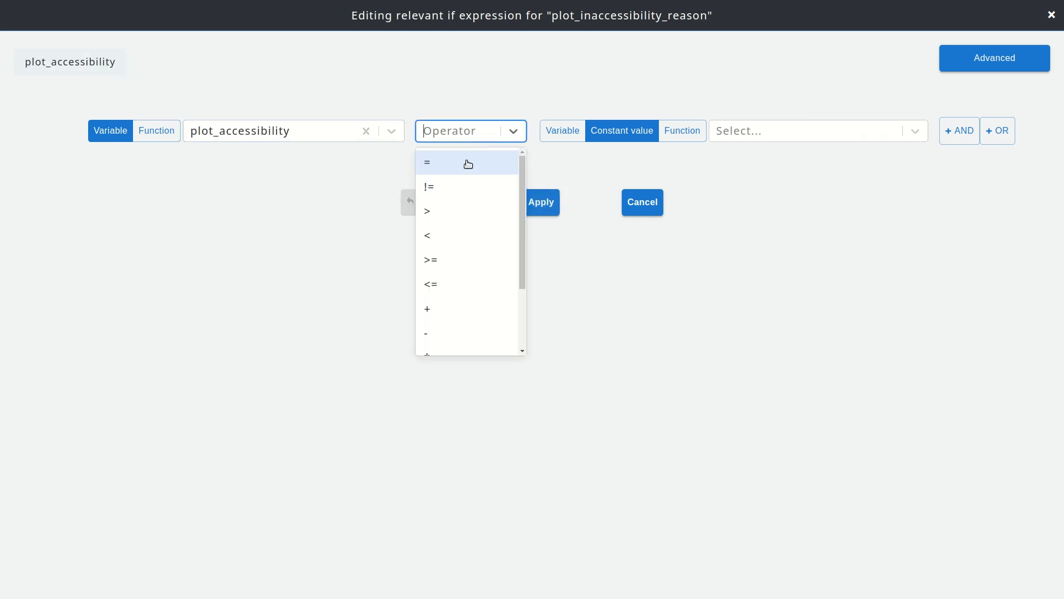
left_click(471, 159)
left_click(765, 132)
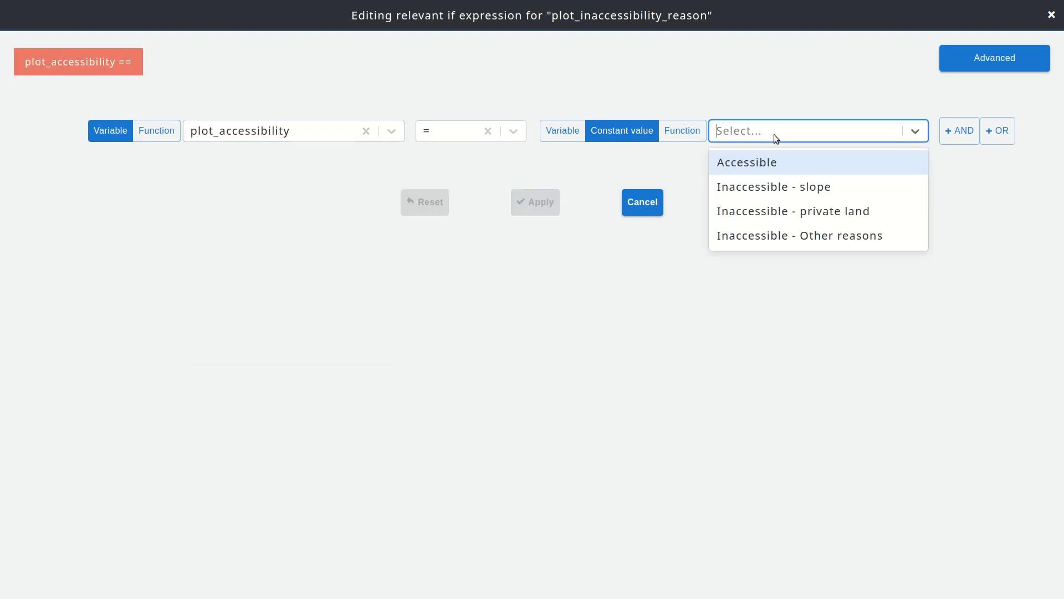
left_click(820, 238)
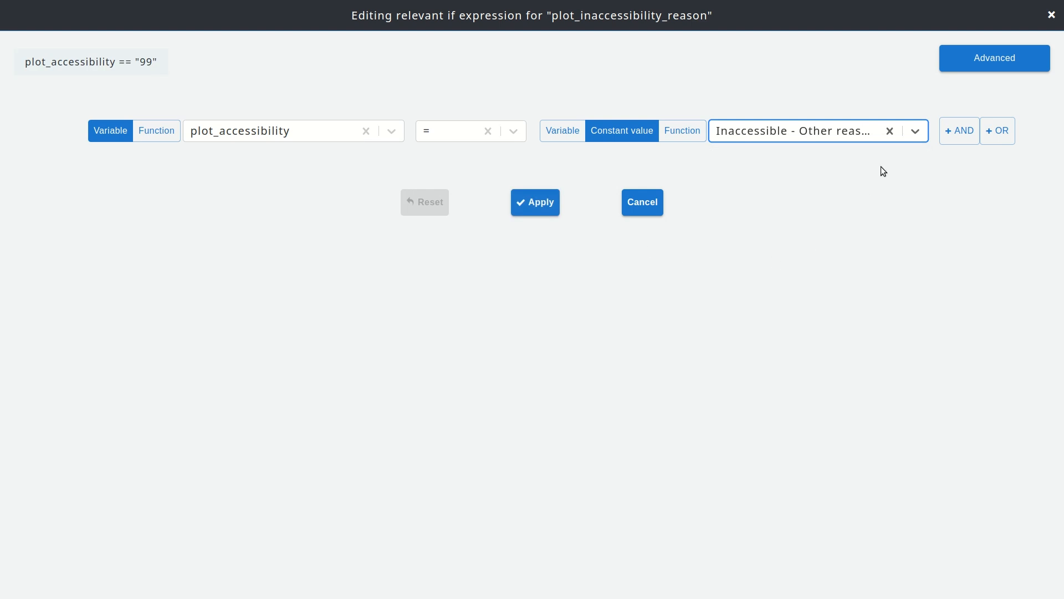
left_click(535, 203)
Save the inaccessibility reason attribute as hidden when not relevant, and place its field beside Accessibility on the Plot page.
left_click_drag(504, 382, 359, 388)
left_click(551, 432)
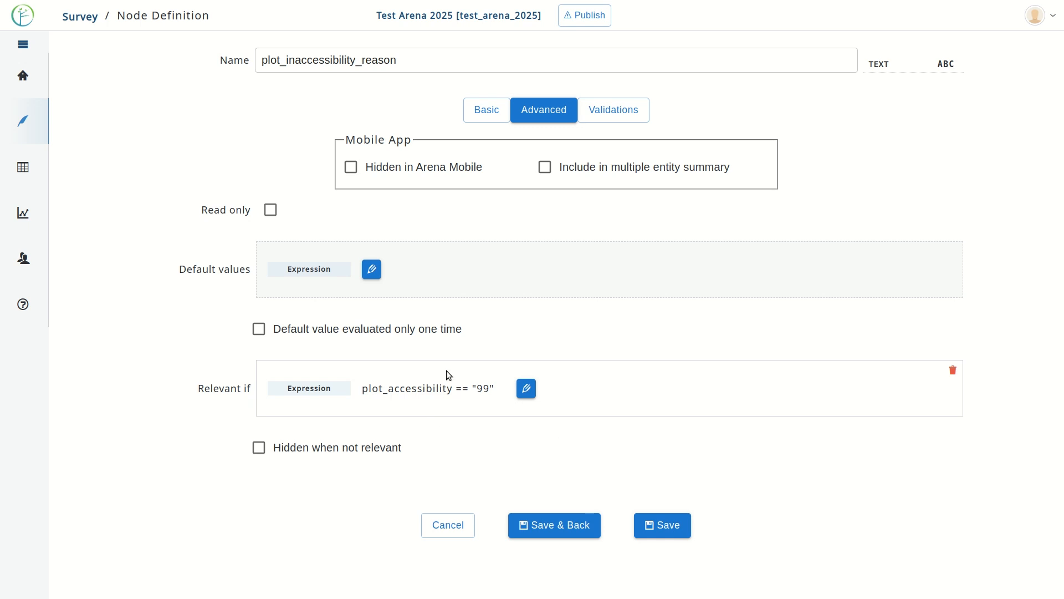
left_click(293, 448)
left_click(569, 528)
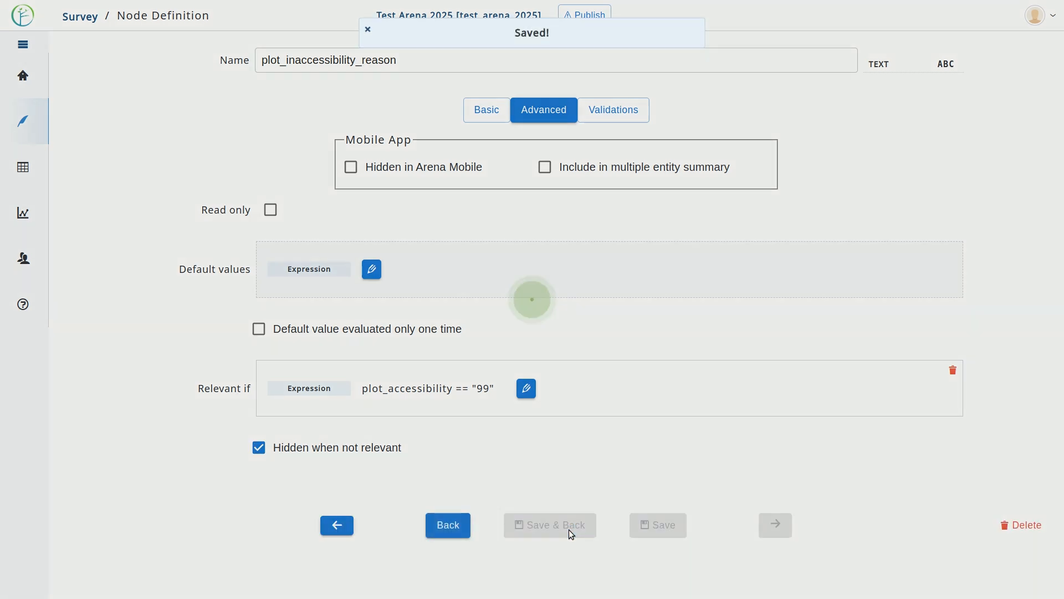
left_click_drag(378, 218, 635, 167)
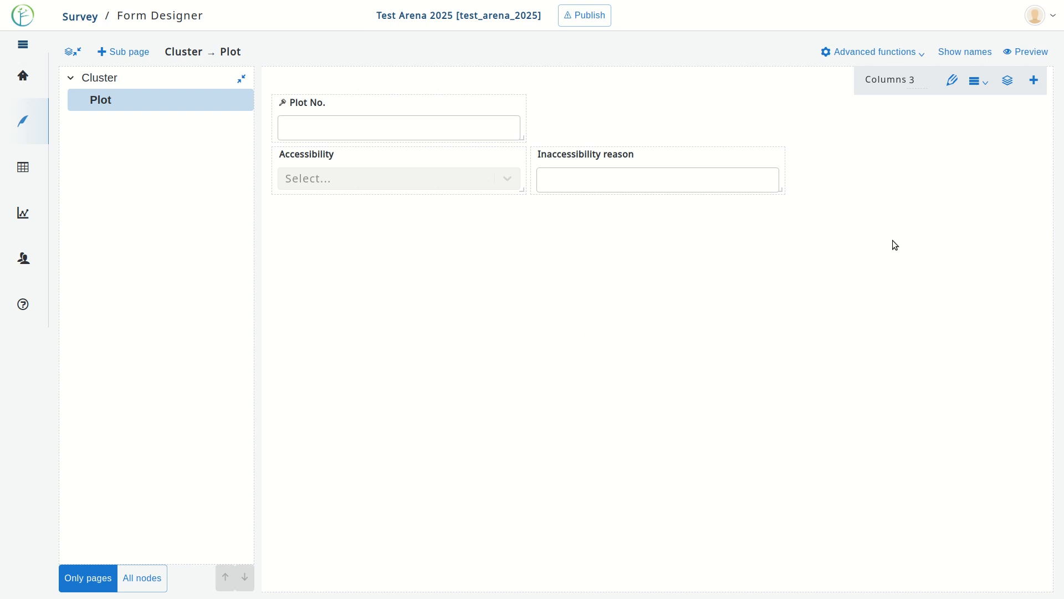
Add a coordinate attribute named plot_location to the Plot page and save it.
left_click(1035, 81)
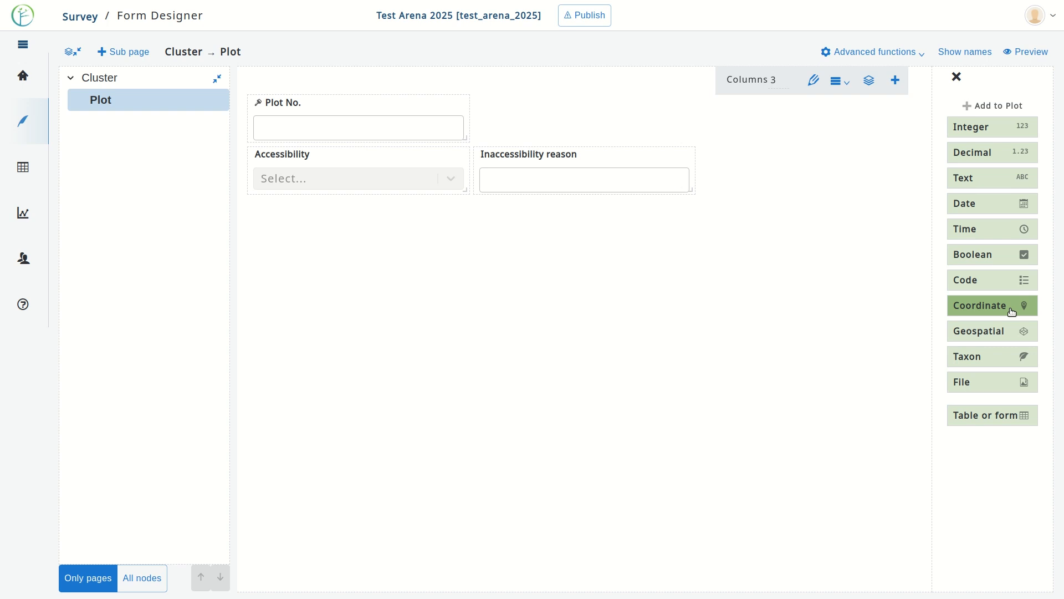
left_click(1012, 312)
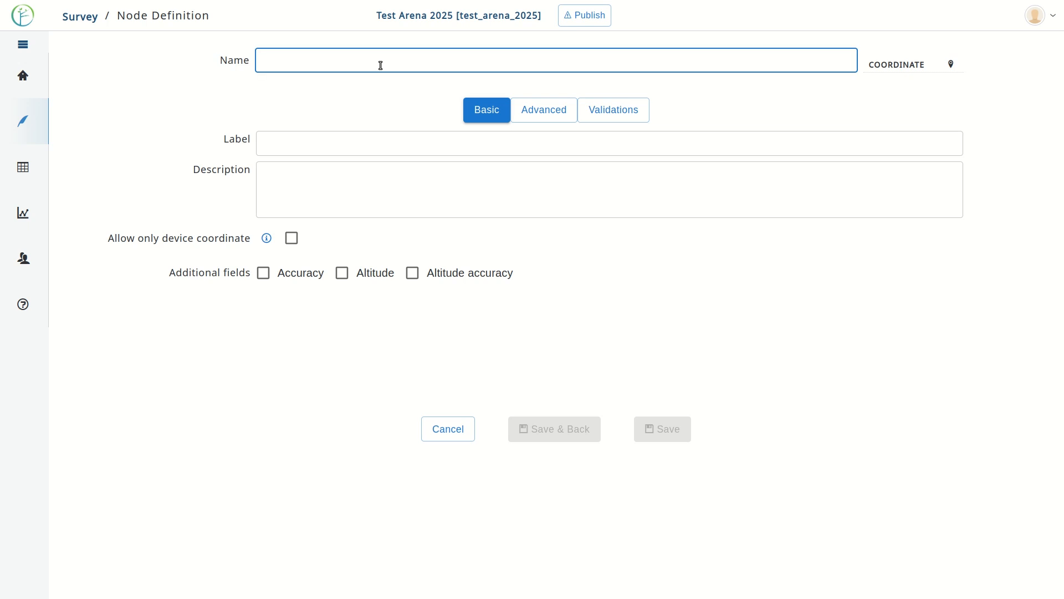
type("plot_location")
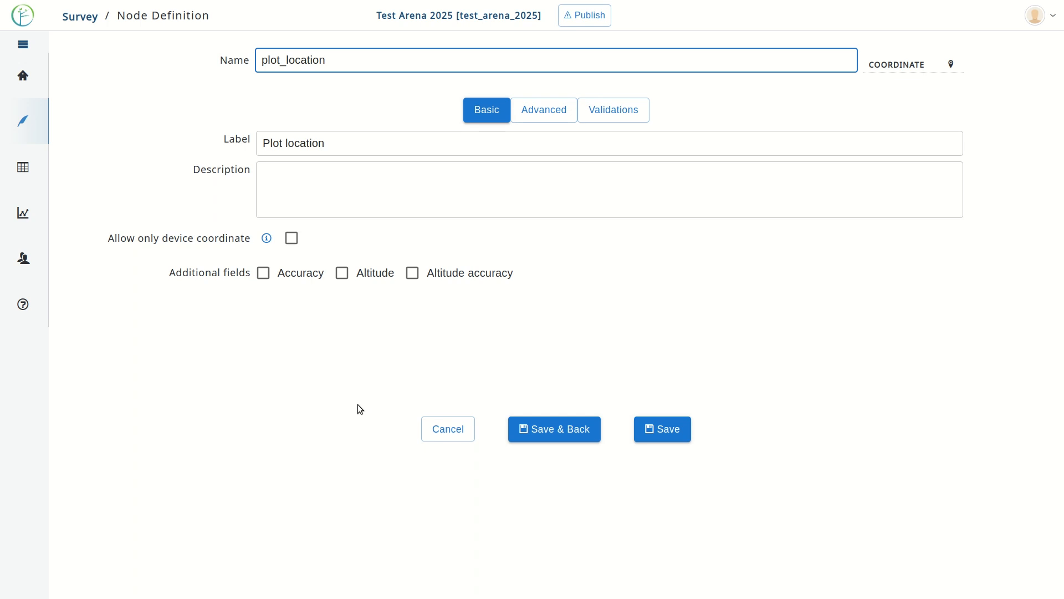
left_click(587, 432)
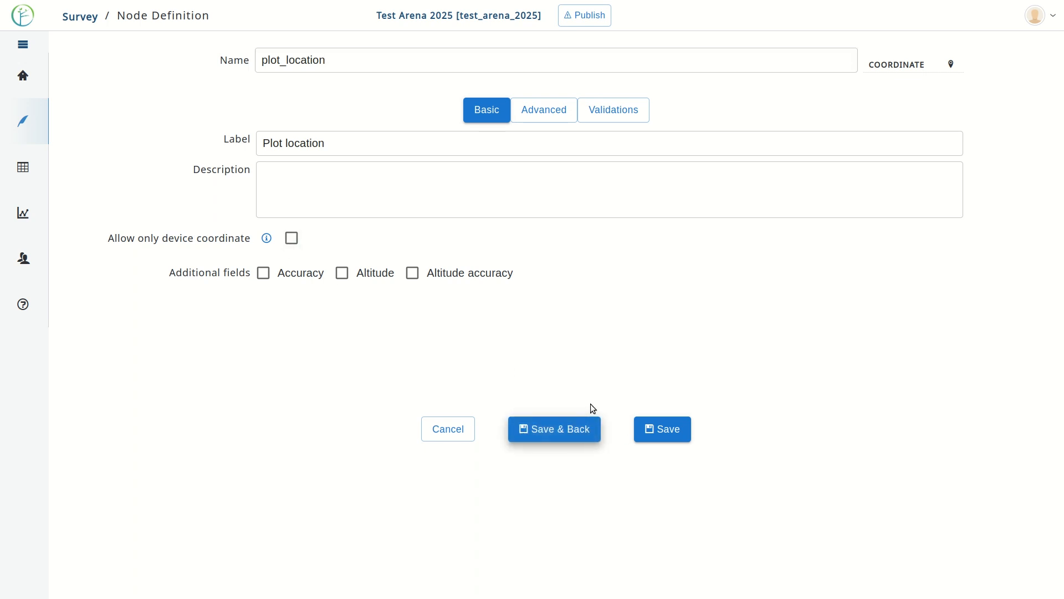
left_click(586, 433)
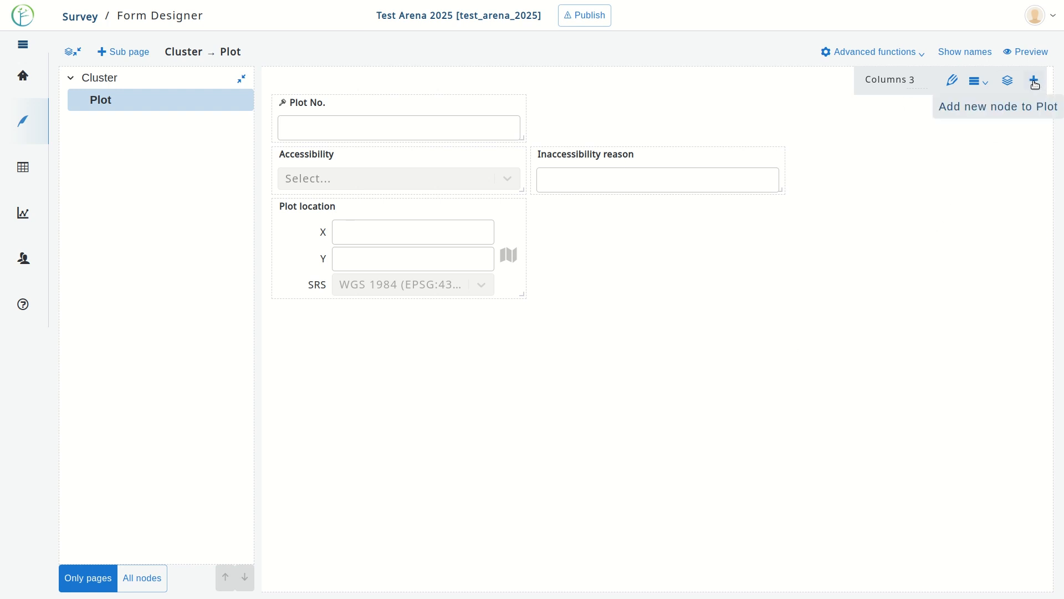
Add a code attribute named plot_land_use to the Plot page and label it "Land use".
left_click(1033, 81)
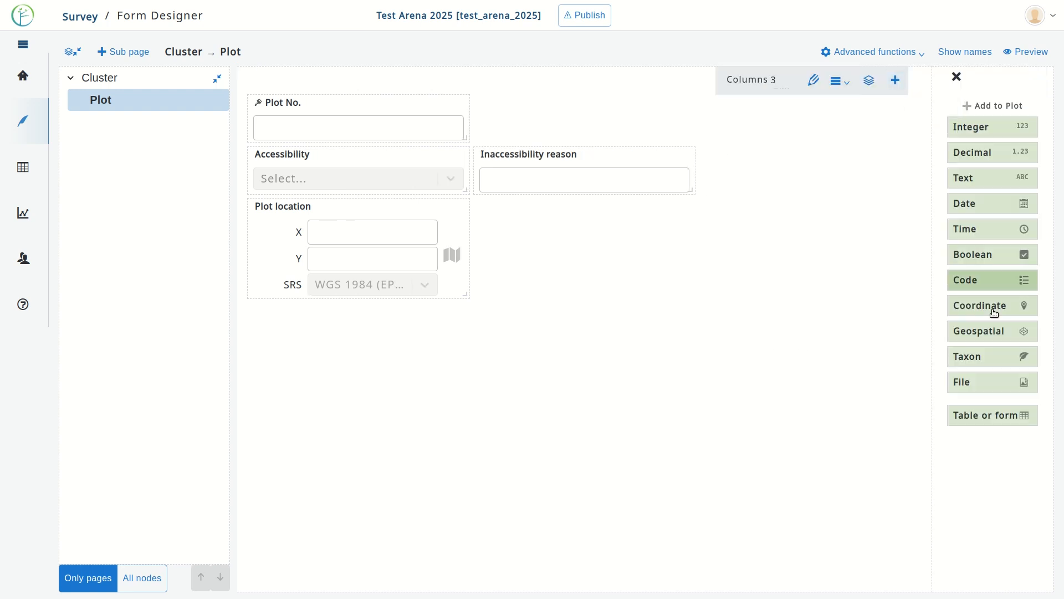
left_click(1012, 283)
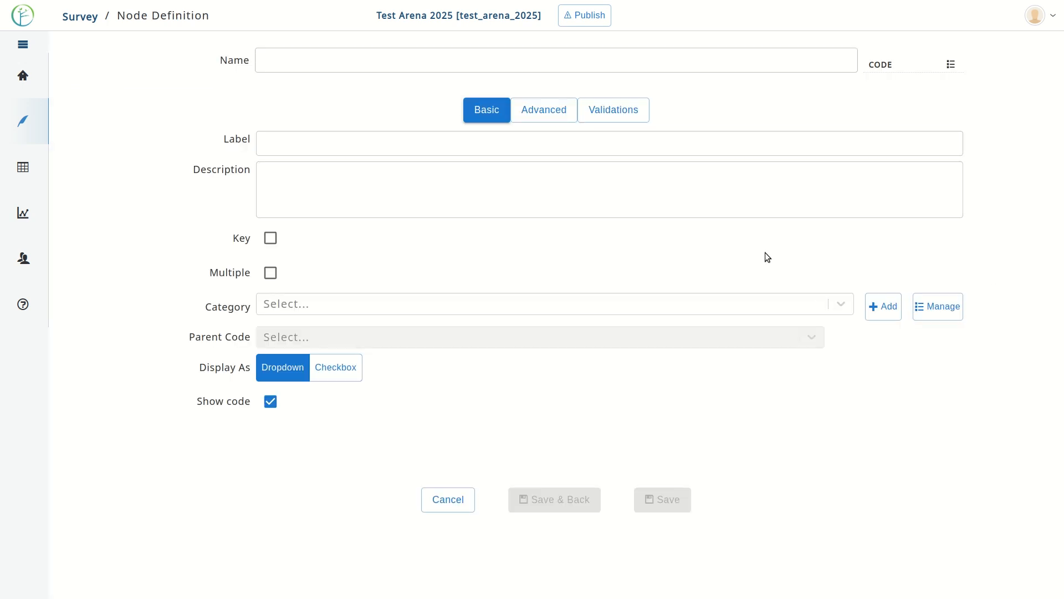
left_click(366, 57)
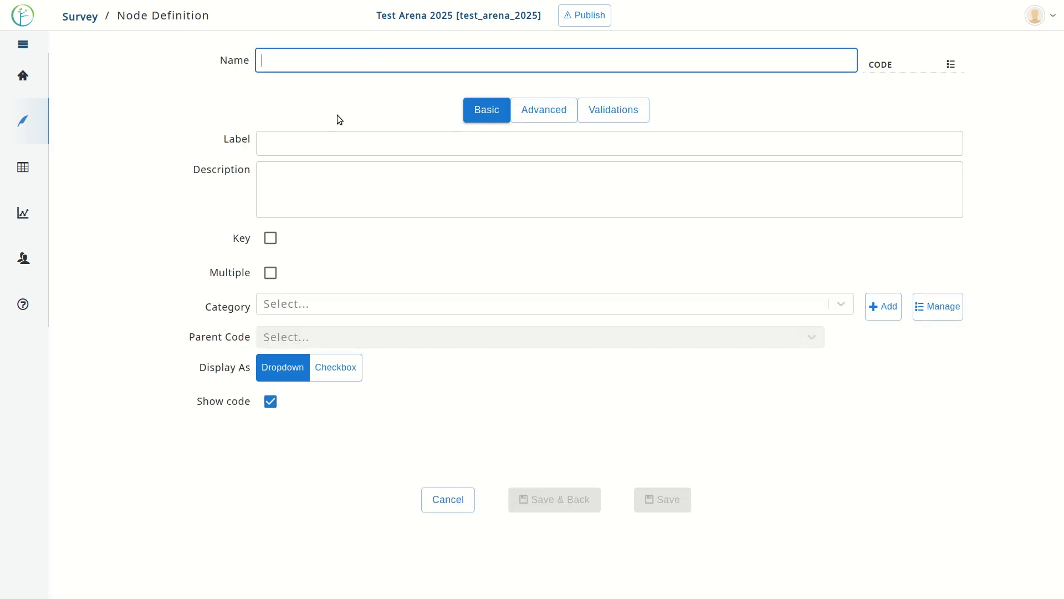
type("plo")
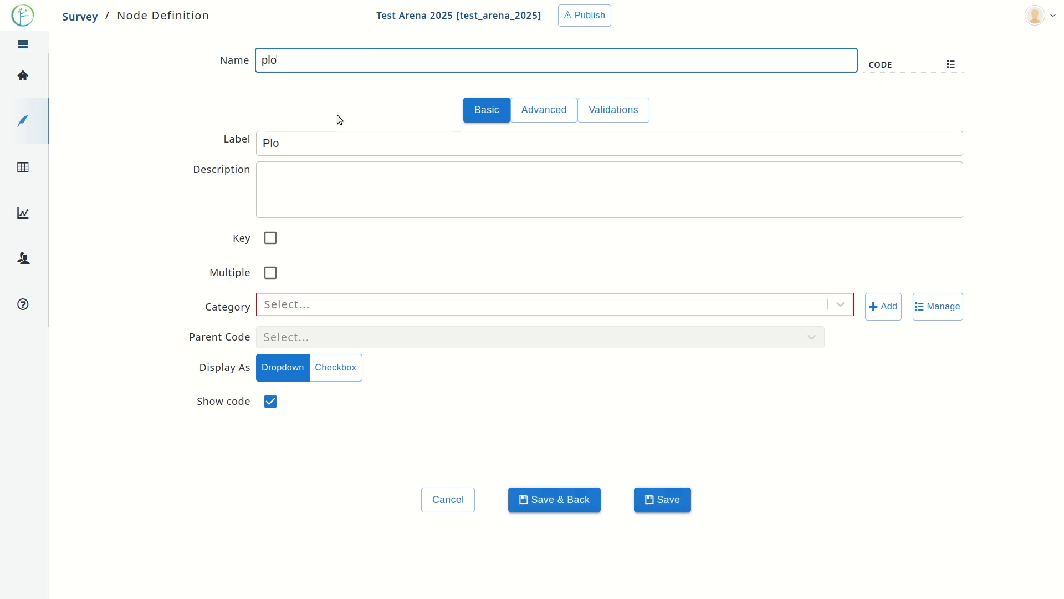
type("t_land_use")
left_click_drag(288, 141, 244, 139)
type("L")
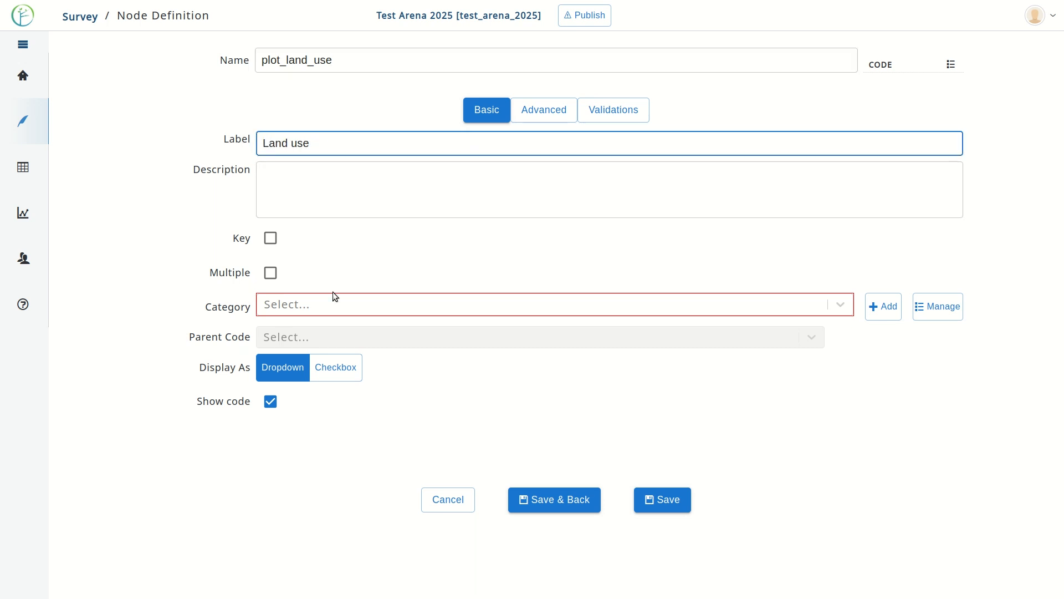
Create a new category named land_use for the plot_land_use attribute.
left_click(885, 307)
left_click(300, 68)
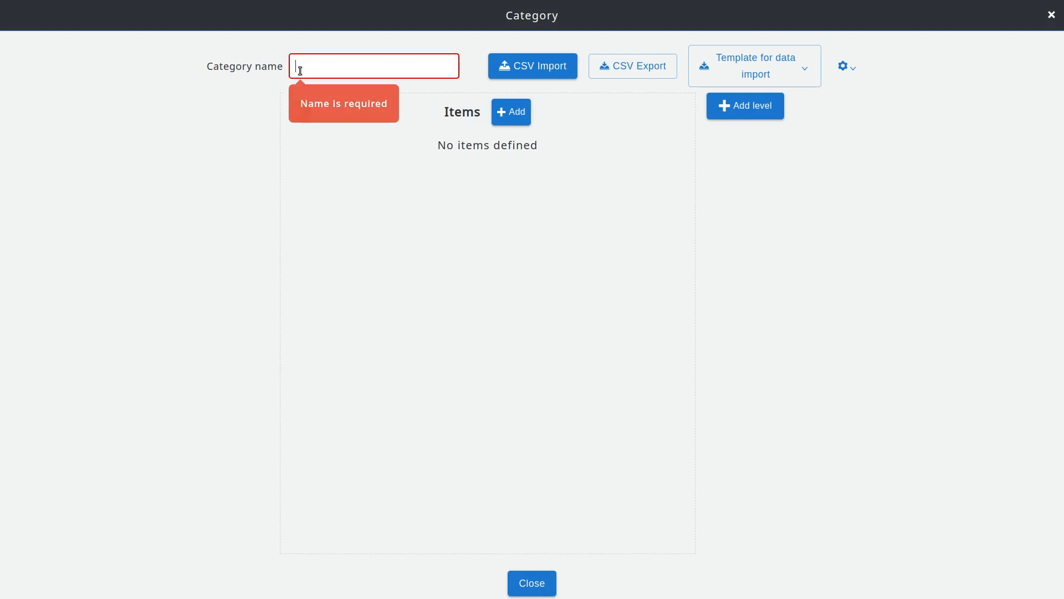
type("land_use")
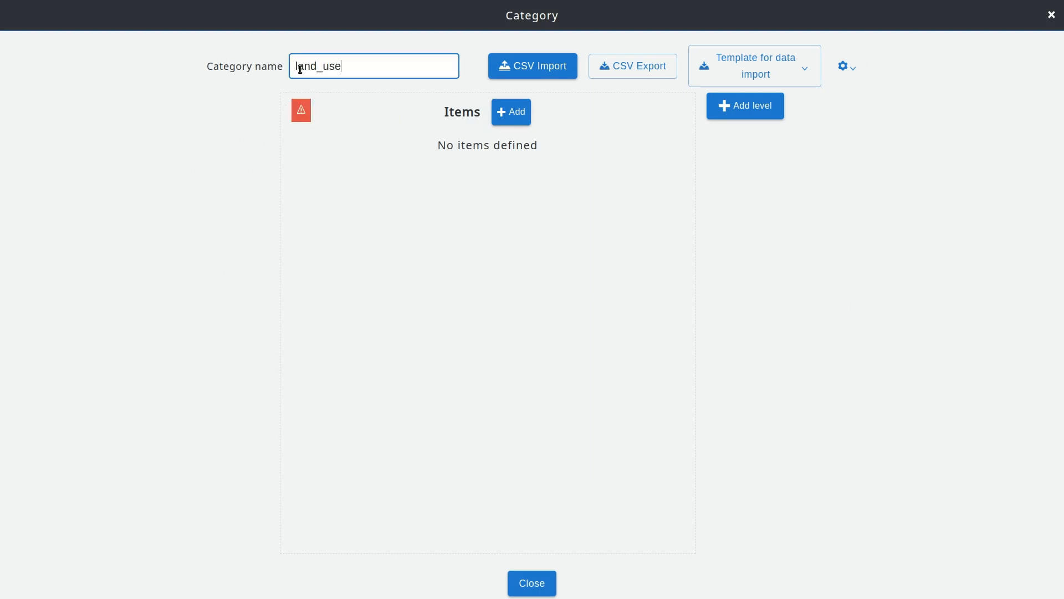
Add two items to the land_use category: code 1 "Production forest" and code 2 "Agriculture".
left_click(510, 111)
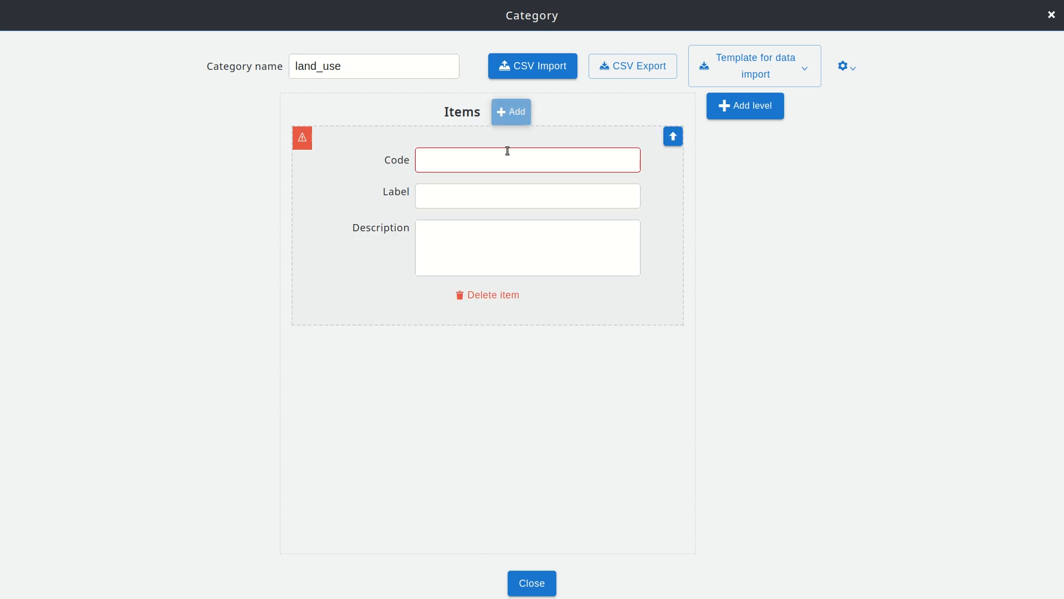
type("1")
key("Tab")
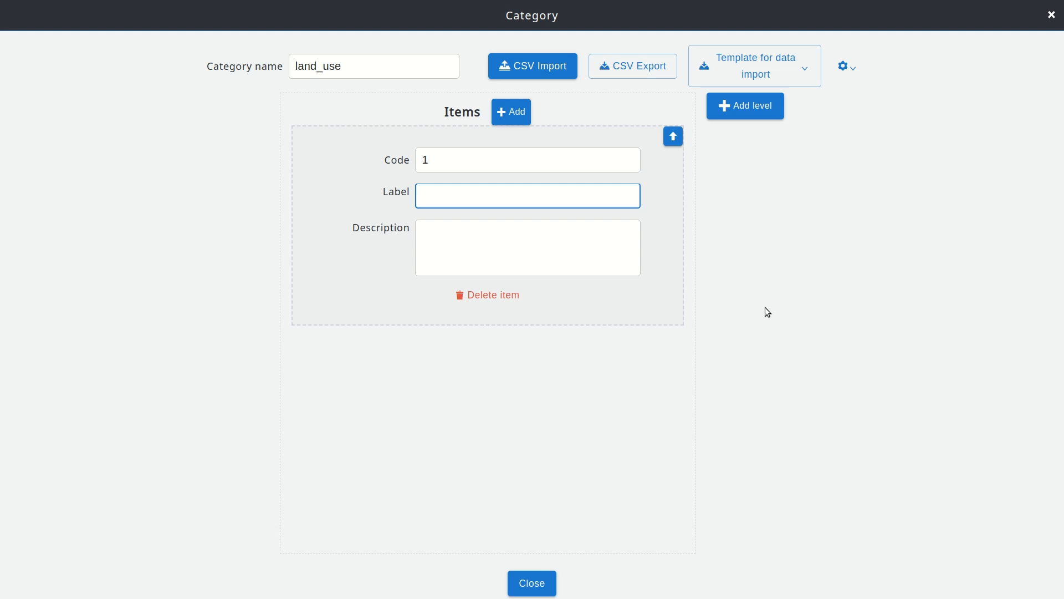
type("Production forest")
left_click(521, 120)
left_click(447, 183)
type("2")
left_click(537, 221)
type("Agri")
type("ulture")
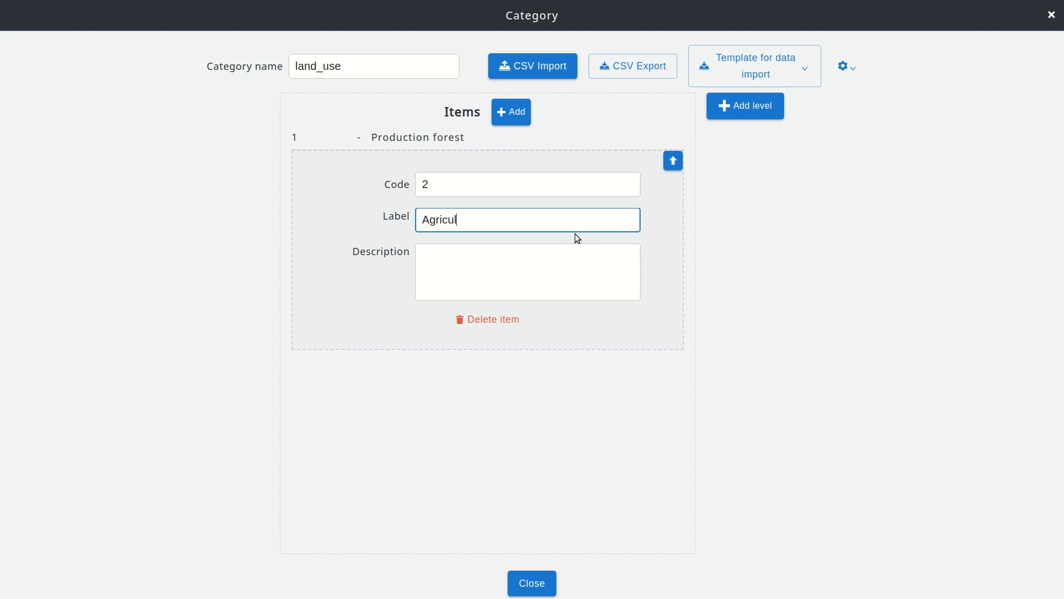
Add two more items to the land_use category: code 3 "Built-up area" and code 4 "Water body".
left_click(511, 112)
type("3")
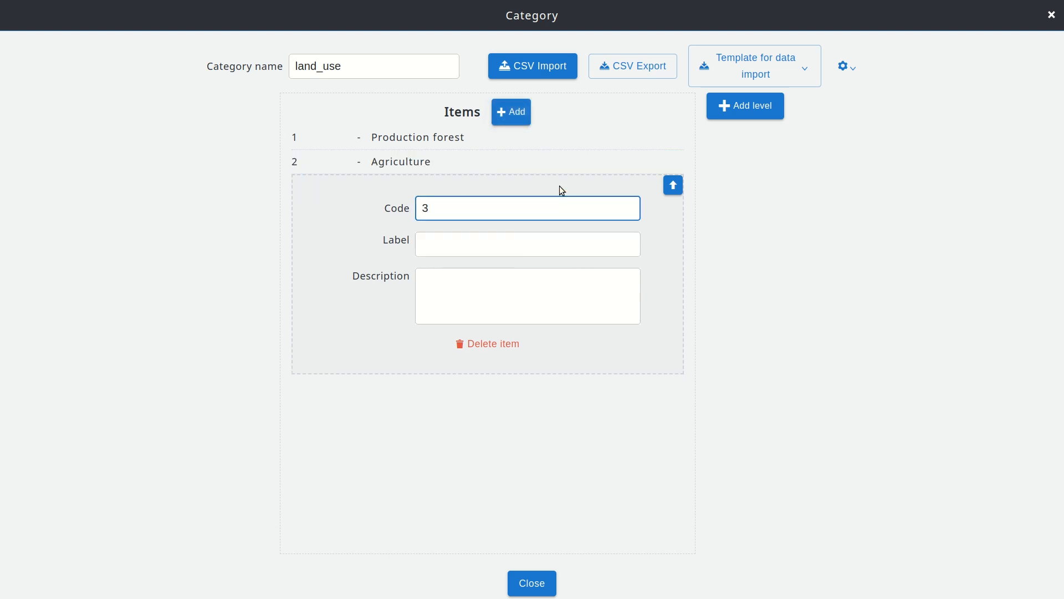
left_click(435, 236)
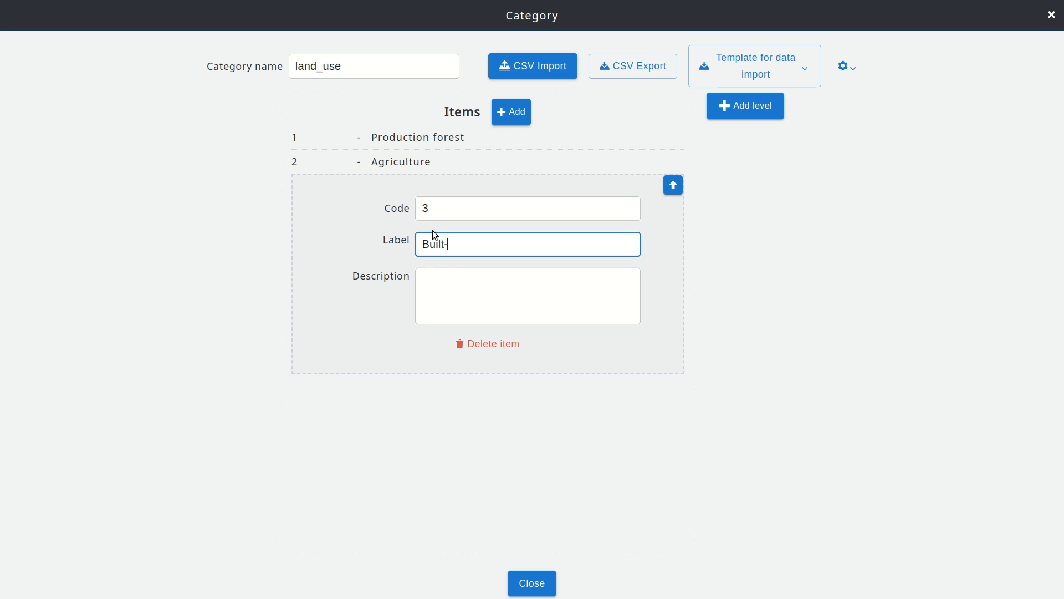
type("Built-up area")
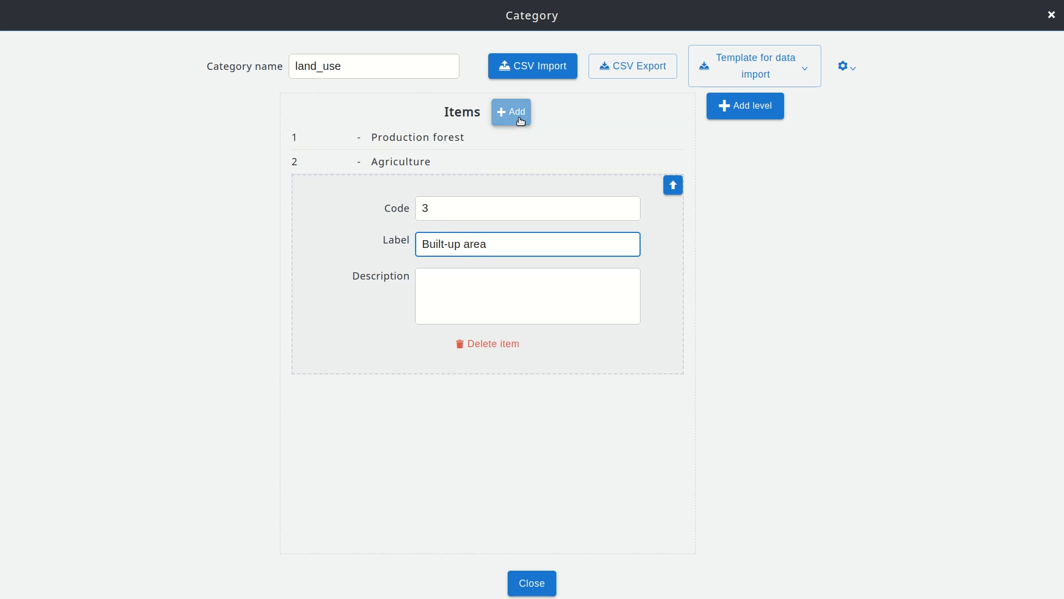
left_click(521, 116)
left_click(458, 237)
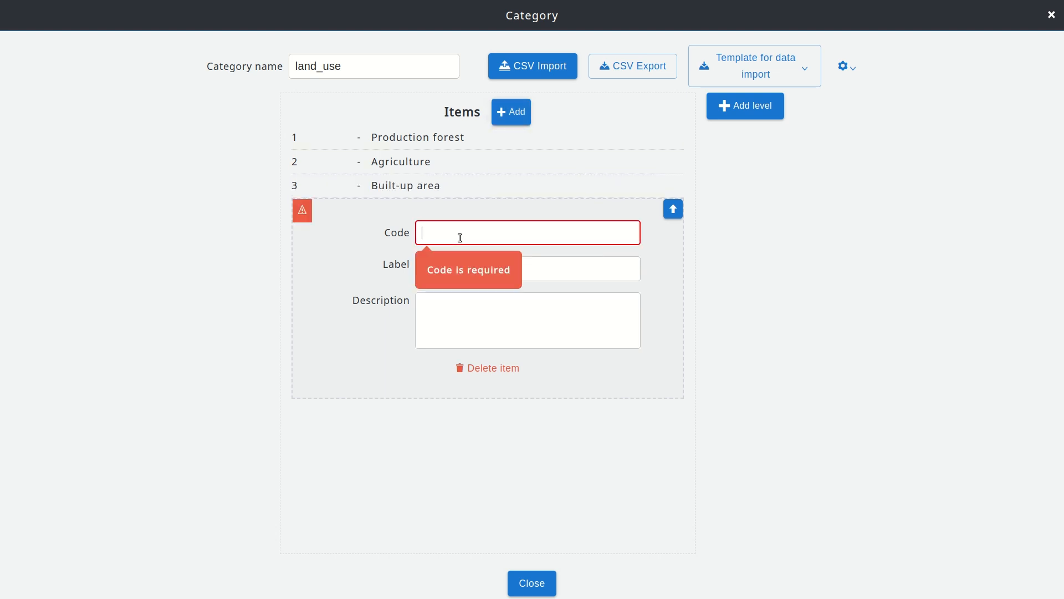
type("4")
left_click(468, 270)
type("Wa")
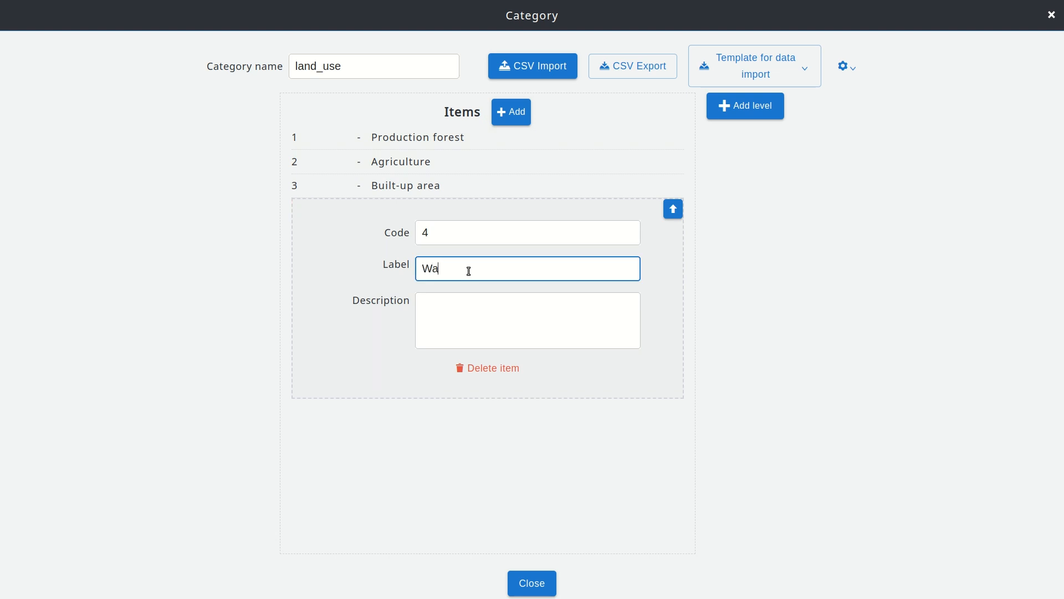
type("ter body")
Add an item with code 99 and label "Other" to the land_use category.
left_click(512, 118)
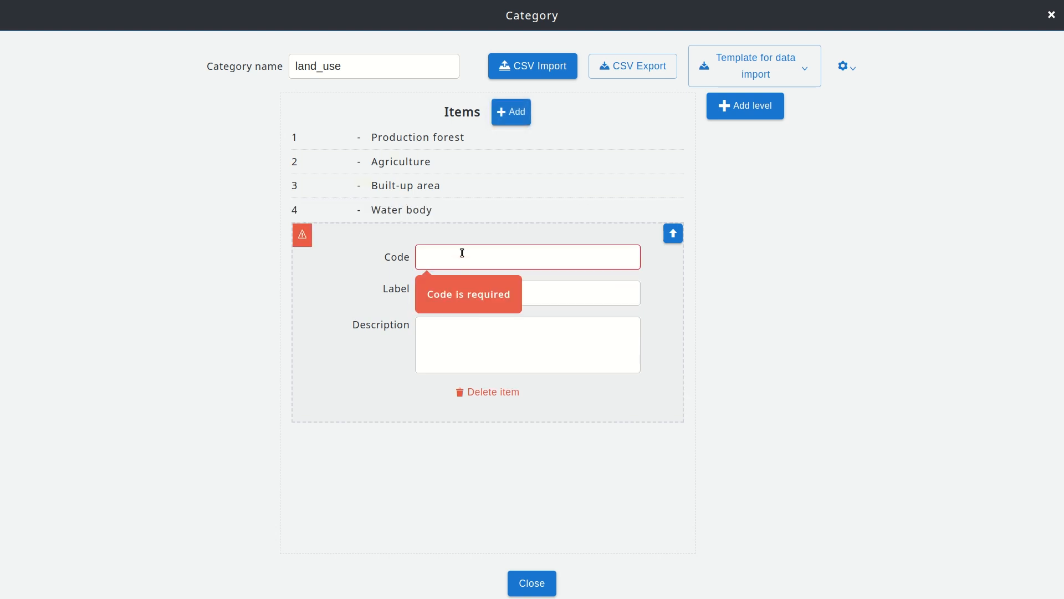
type("99")
key("Tab")
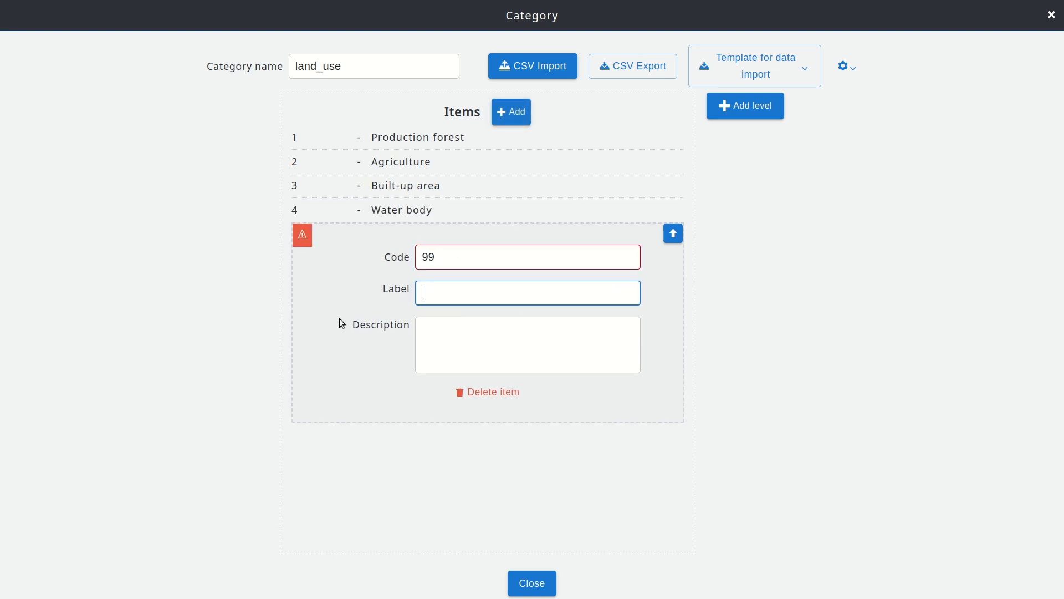
type("Other")
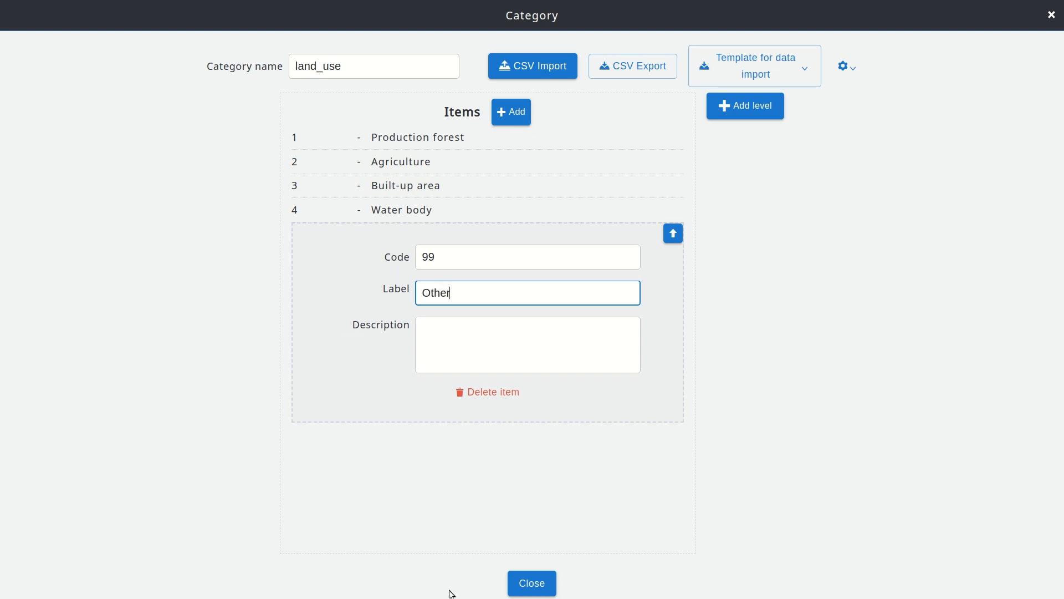
Close the land_use category, disable showing the code for plot_land_use, and save the attribute.
left_click(534, 586)
left_click(534, 586)
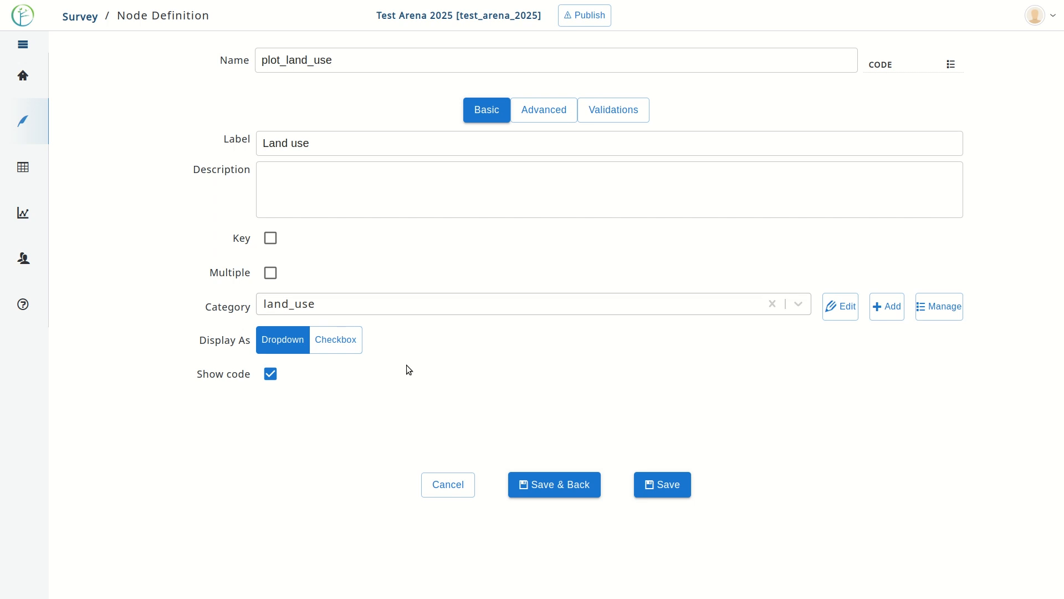
left_click(270, 375)
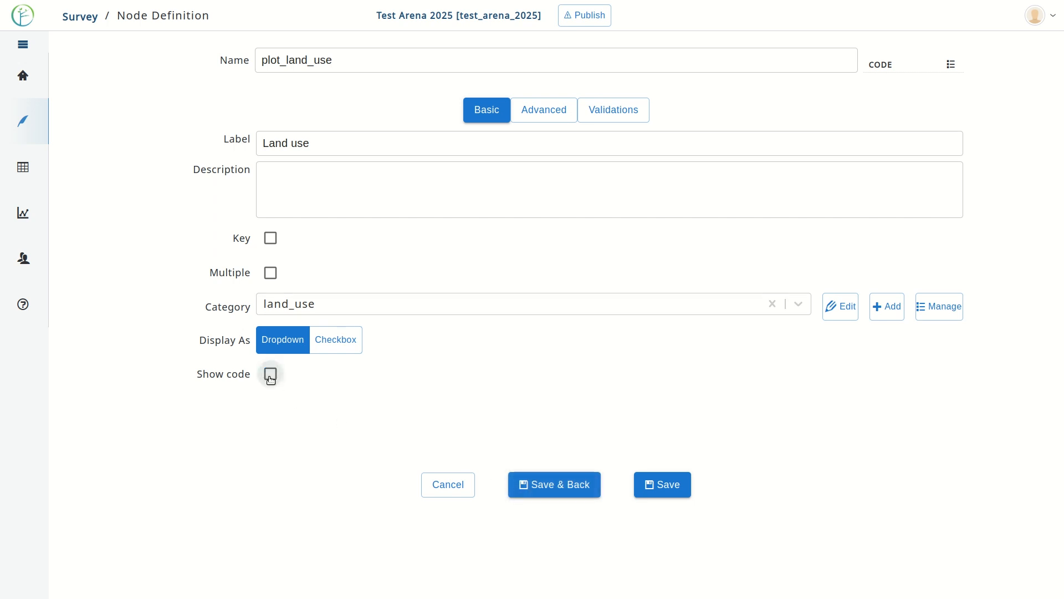
left_click(599, 491)
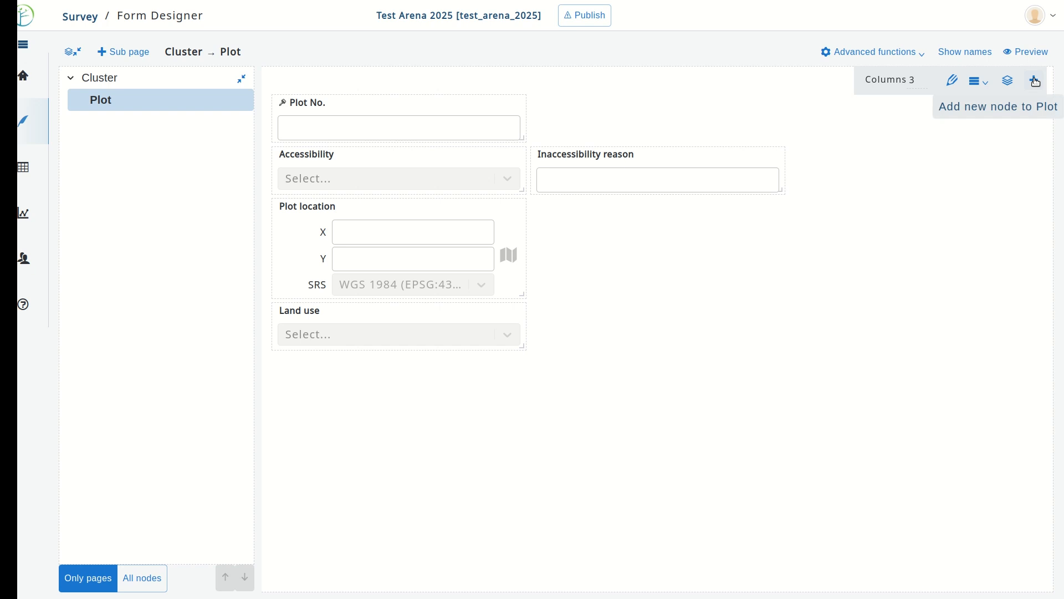
Add a table entity named tree to the Plot page, save it, and enlarge it to span two columns below Land use.
left_click(1035, 81)
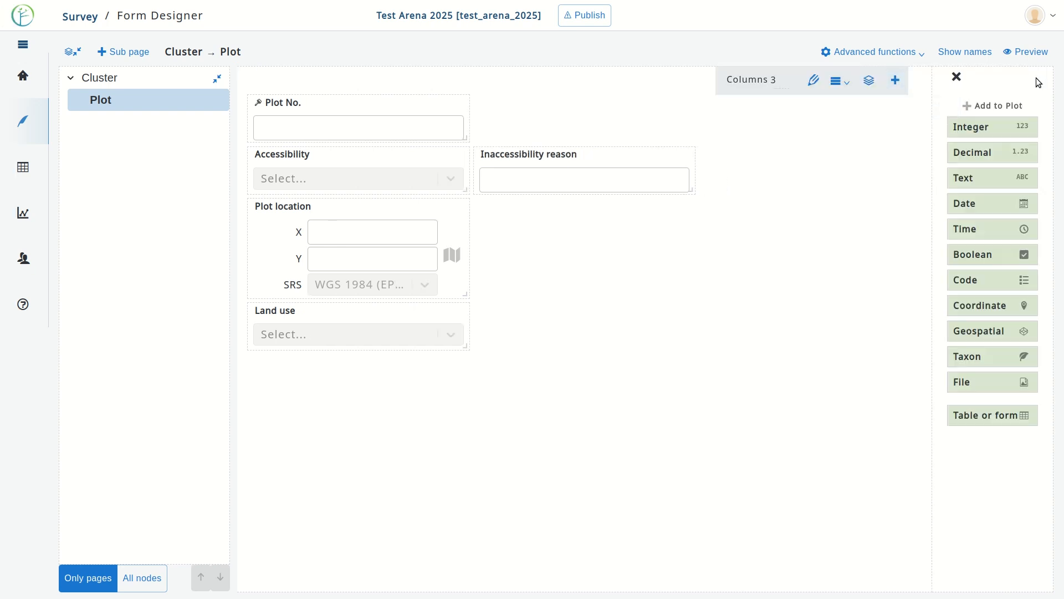
left_click(975, 424)
left_click(338, 65)
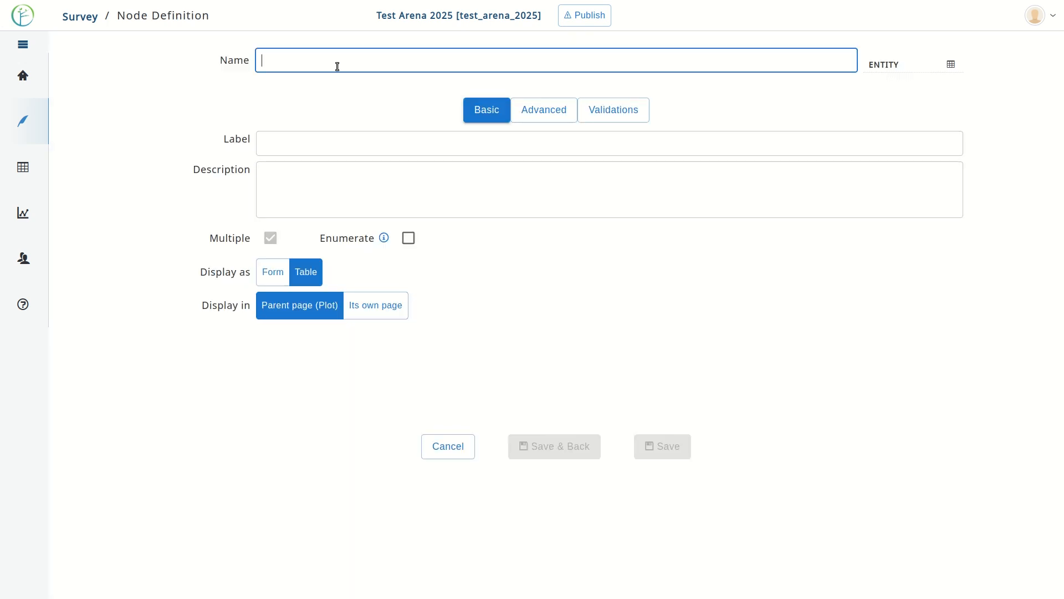
type("tree")
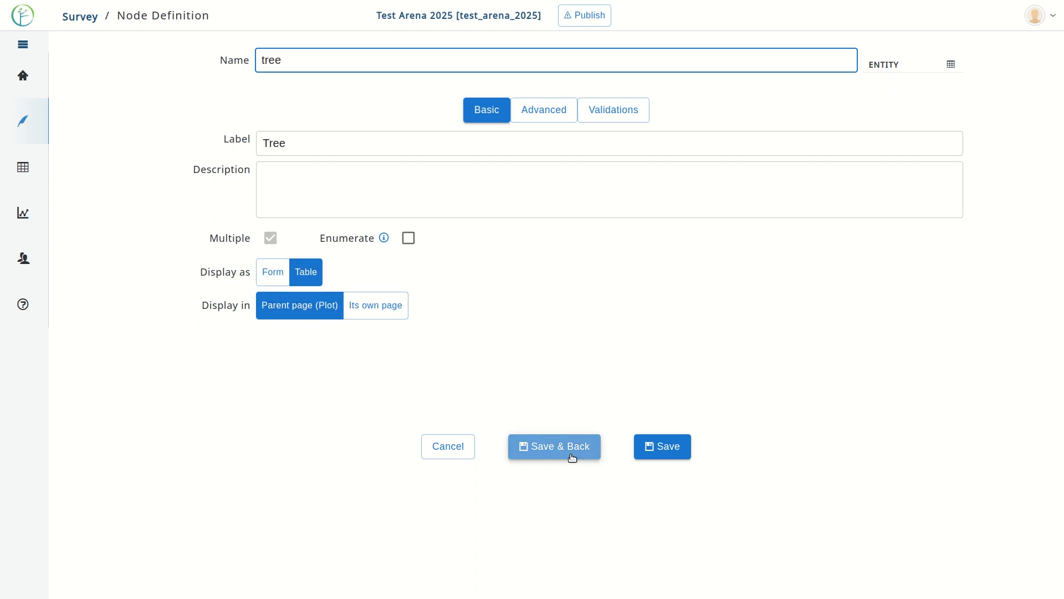
left_click(591, 452)
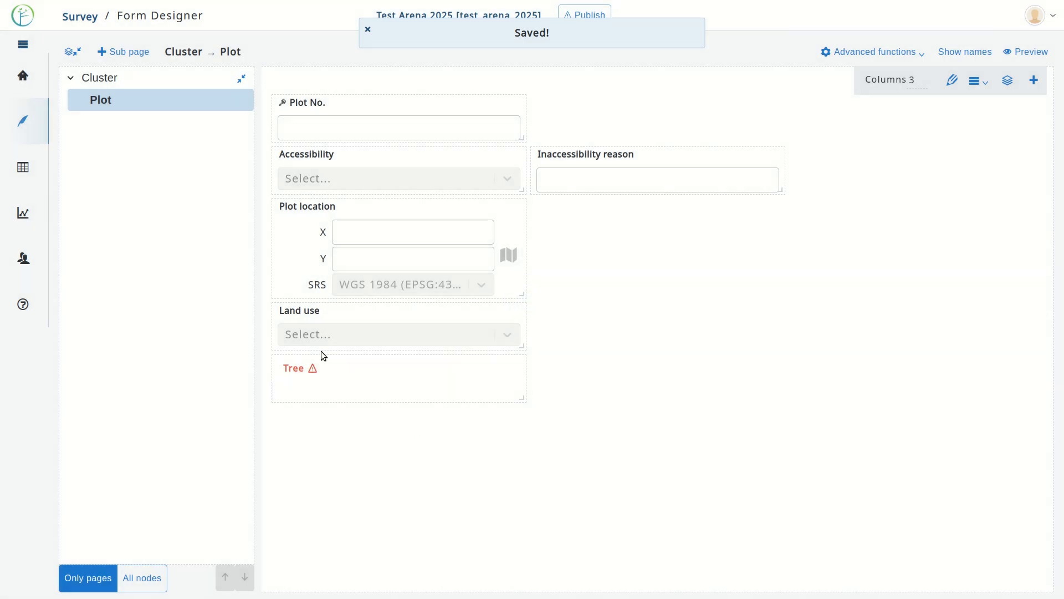
left_click_drag(511, 391, 797, 542)
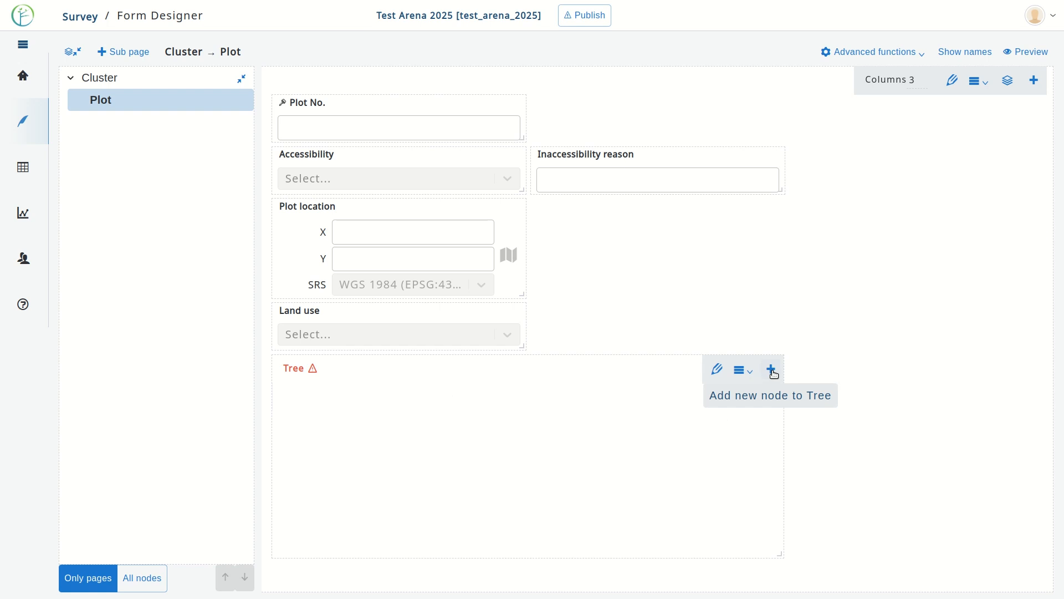
Add an integer attribute named tree_no to the Tree table, make it an auto-incremental key, and save it.
left_click(771, 369)
left_click(772, 370)
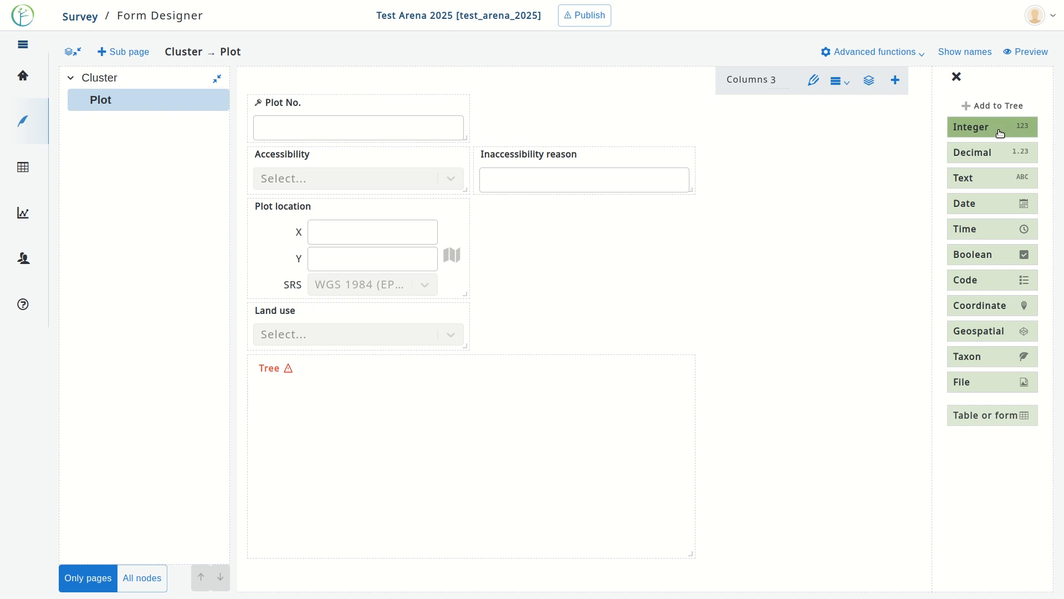
left_click(1000, 133)
left_click(359, 61)
type("tree_no")
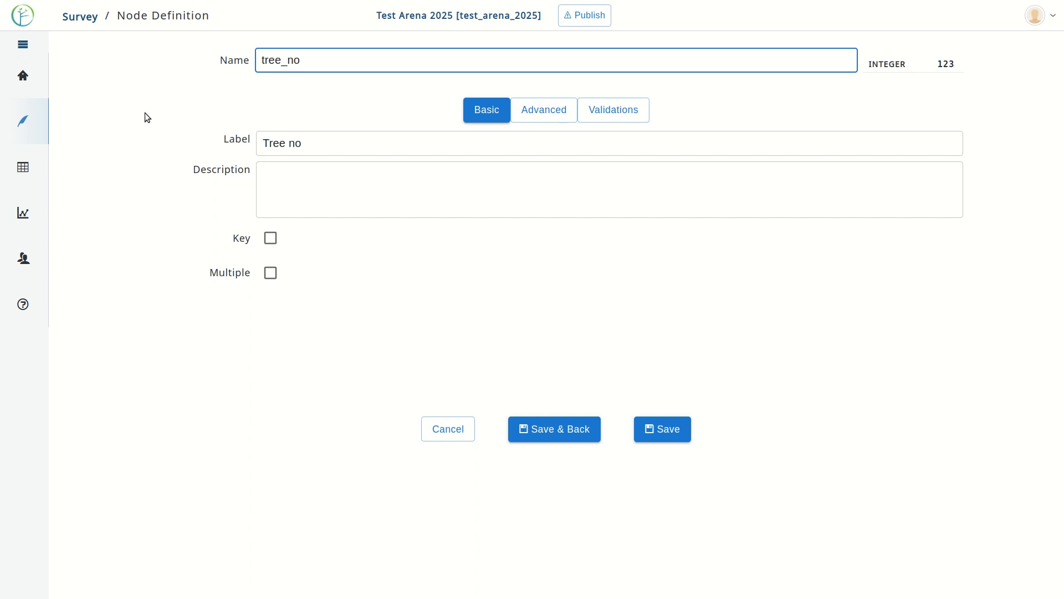
left_click(294, 143)
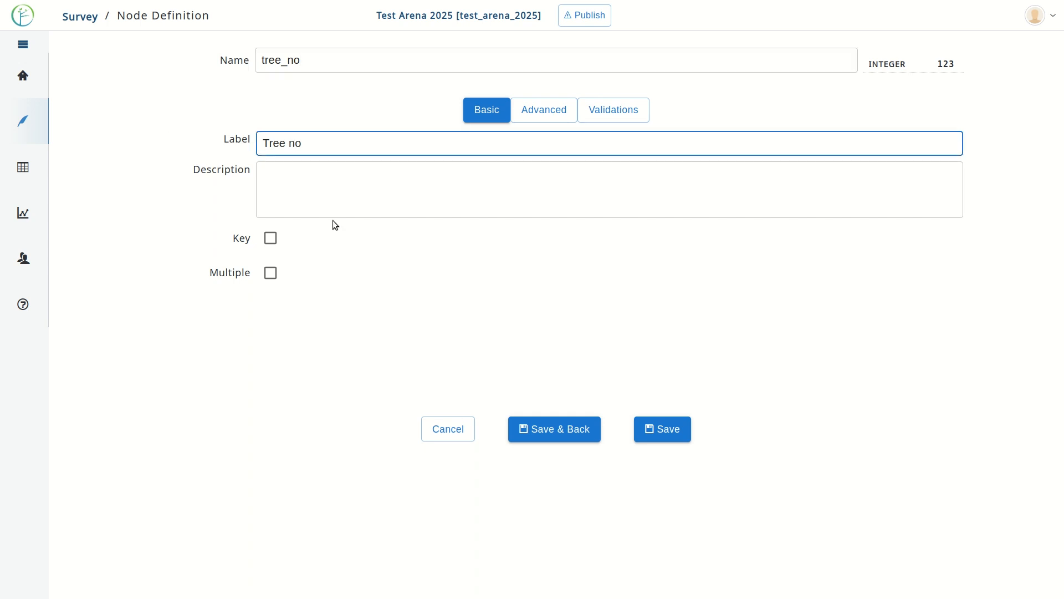
left_click(271, 237)
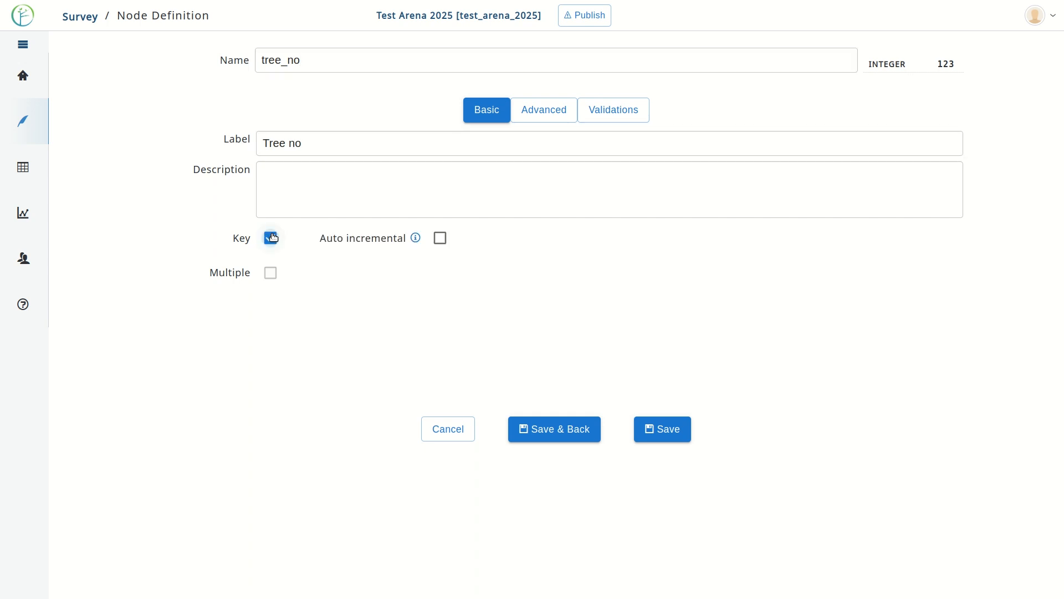
left_click(441, 239)
left_click(596, 429)
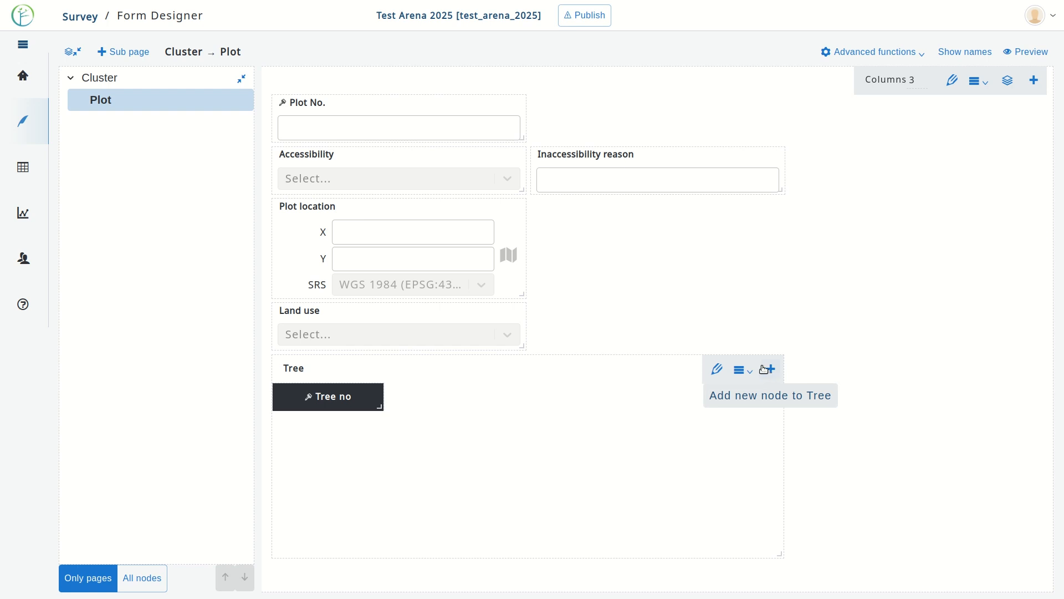
Add an integer attribute named tree_angle to the Tree table, label it "Angle (degrees)" and save it.
left_click(774, 374)
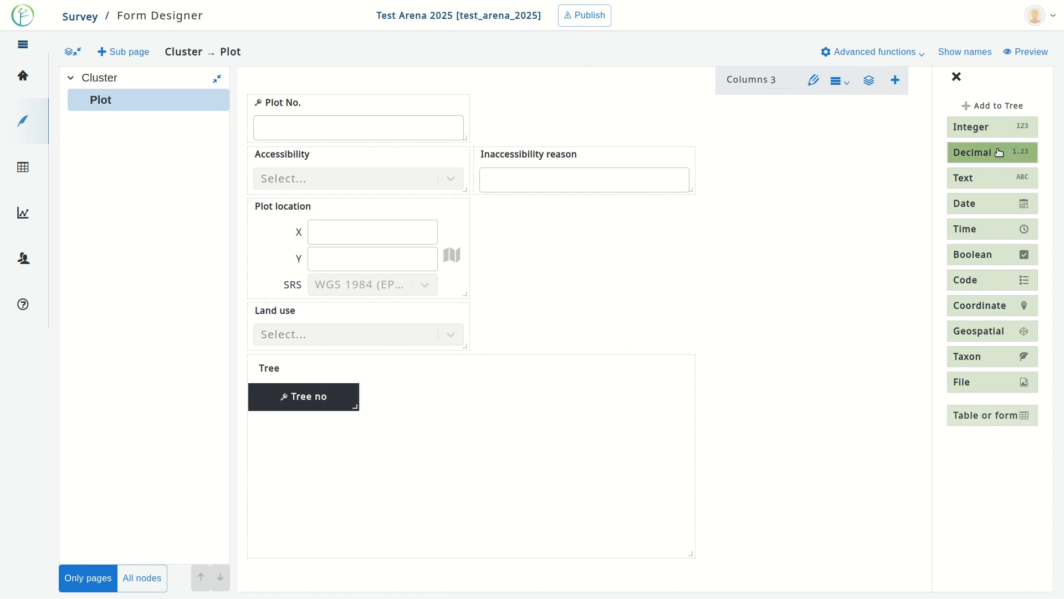
left_click(999, 131)
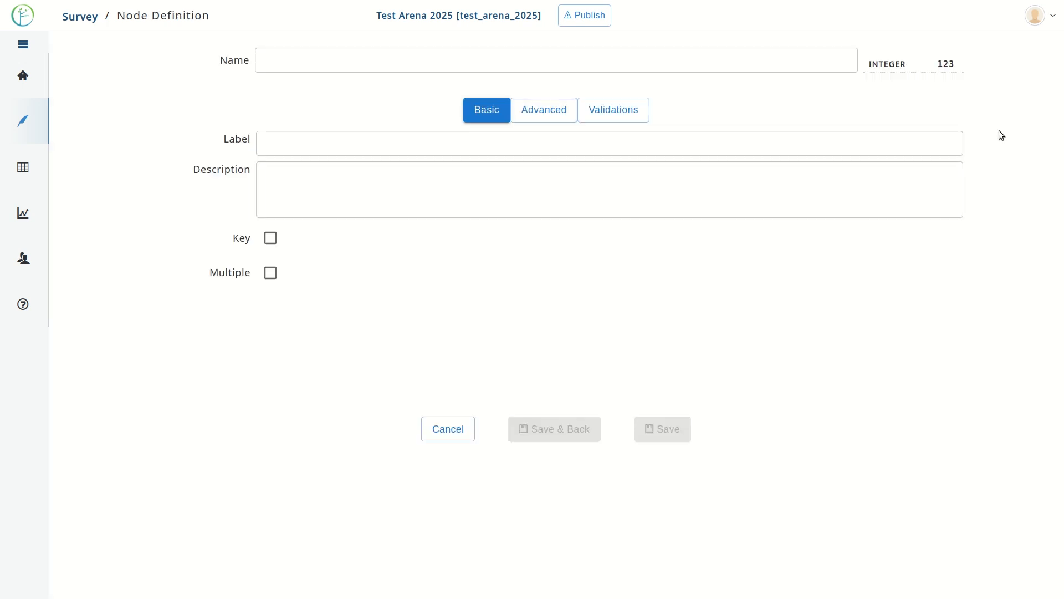
left_click(480, 60)
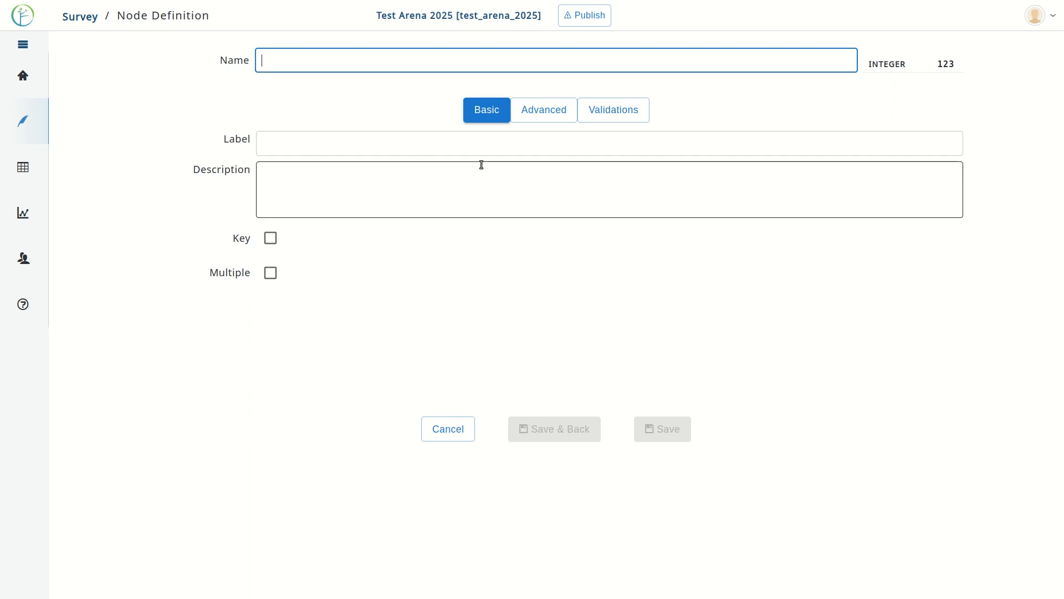
type("tree_angle")
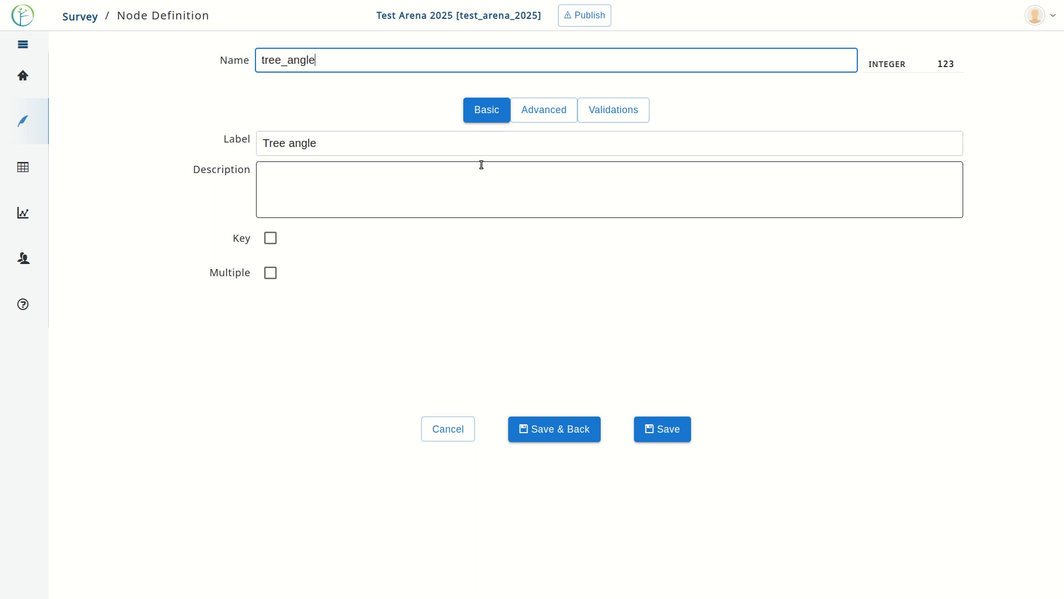
left_click(290, 143)
left_click_drag(290, 143, 261, 140)
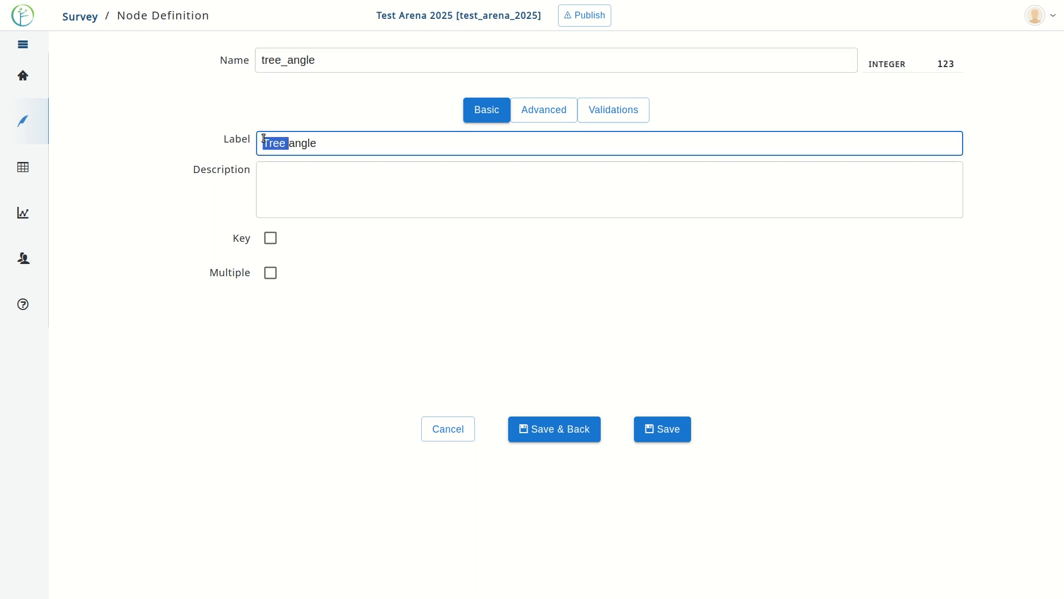
key("BackSpace")
key("Delete")
type("Angle (degrees)")
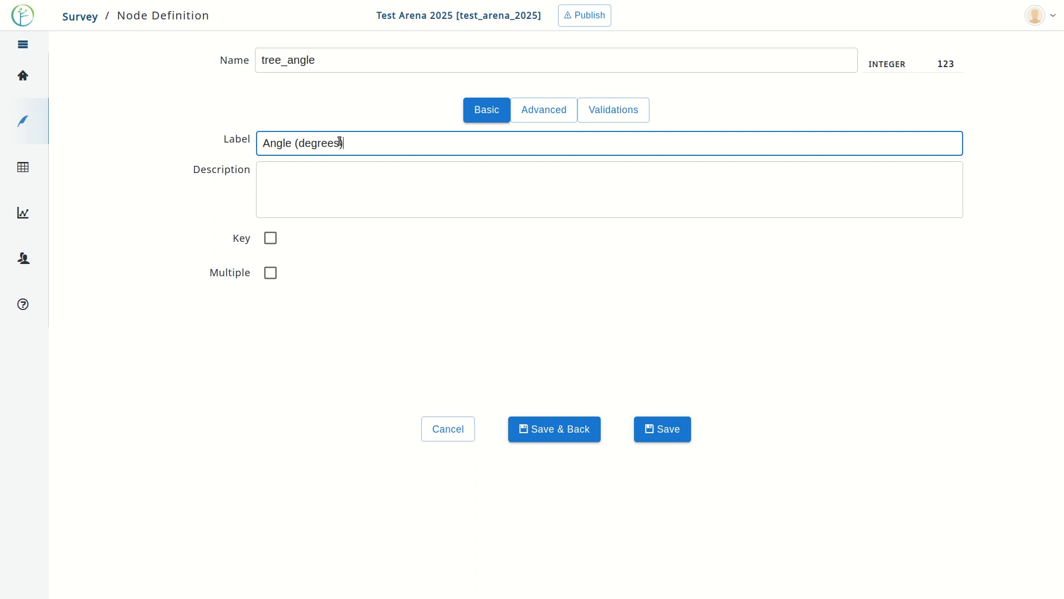
left_click(530, 438)
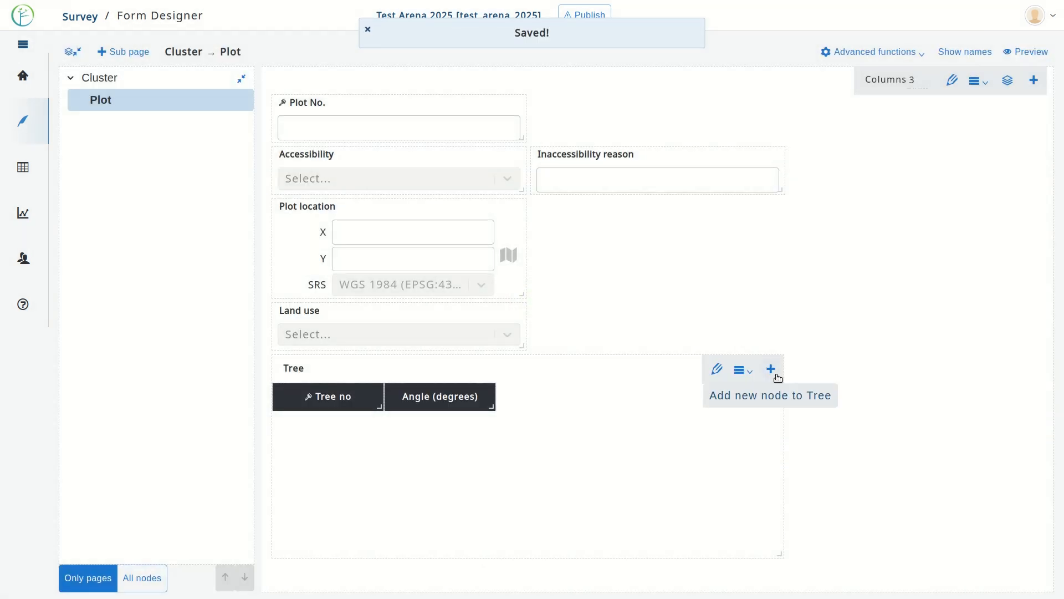
Add a decimal attribute named tree_distance to the Tree table, label it "Distance" and save it.
left_click(772, 370)
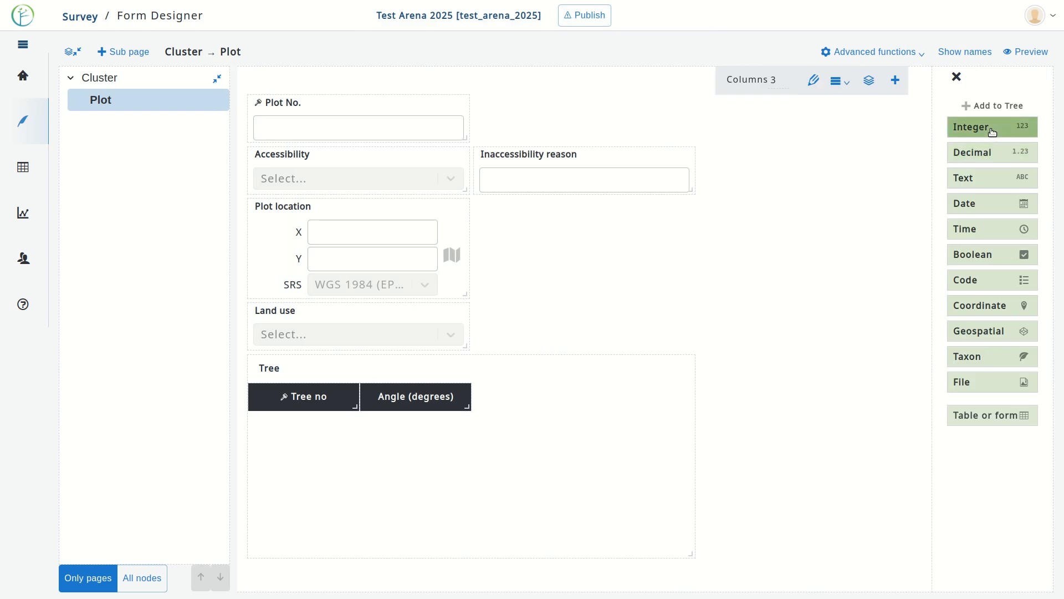
left_click(1002, 154)
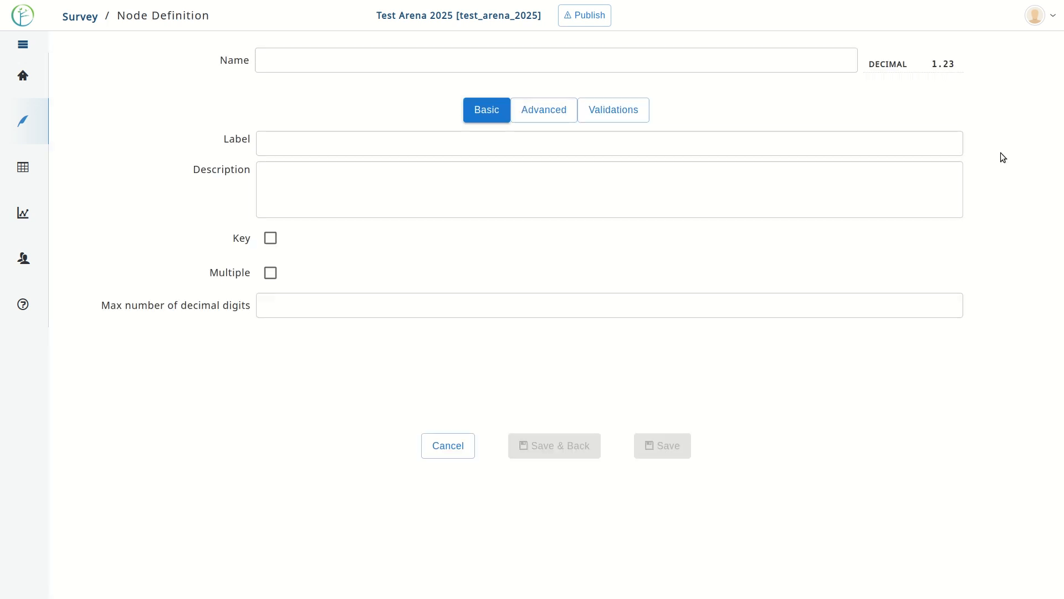
left_click(327, 70)
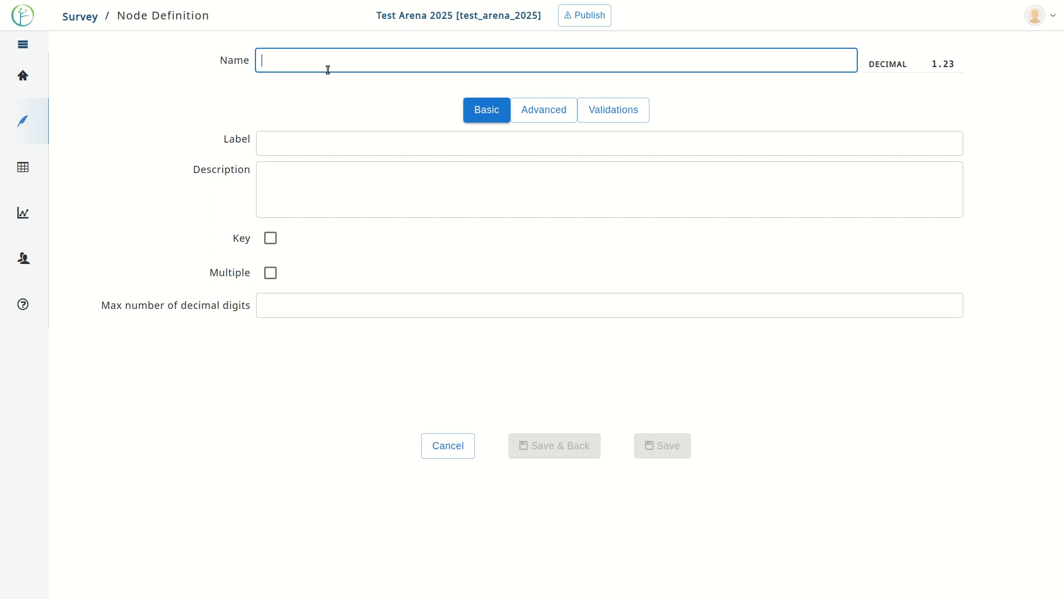
type("tree")
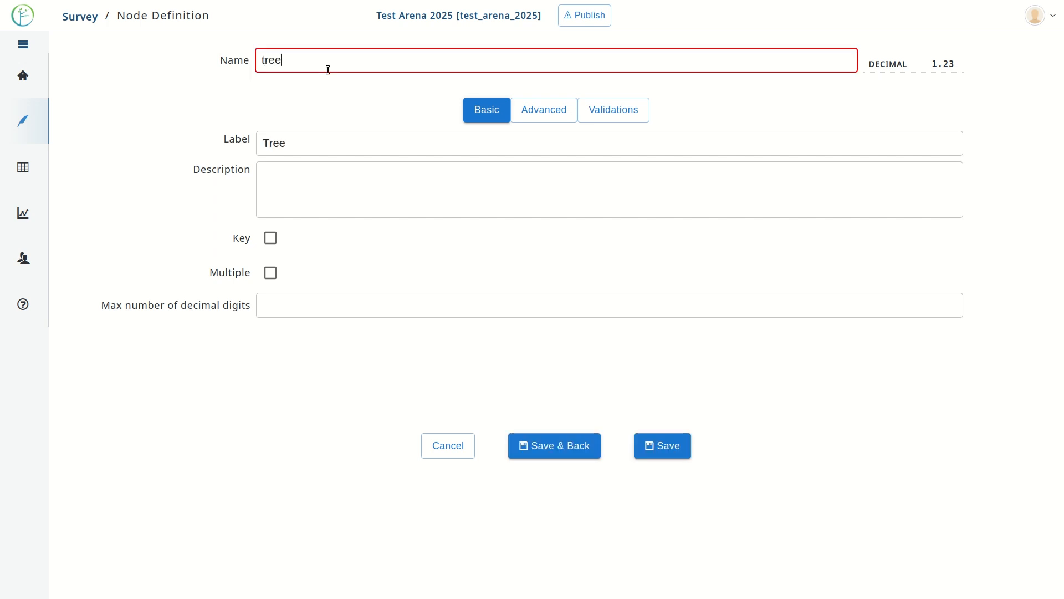
type("_distance")
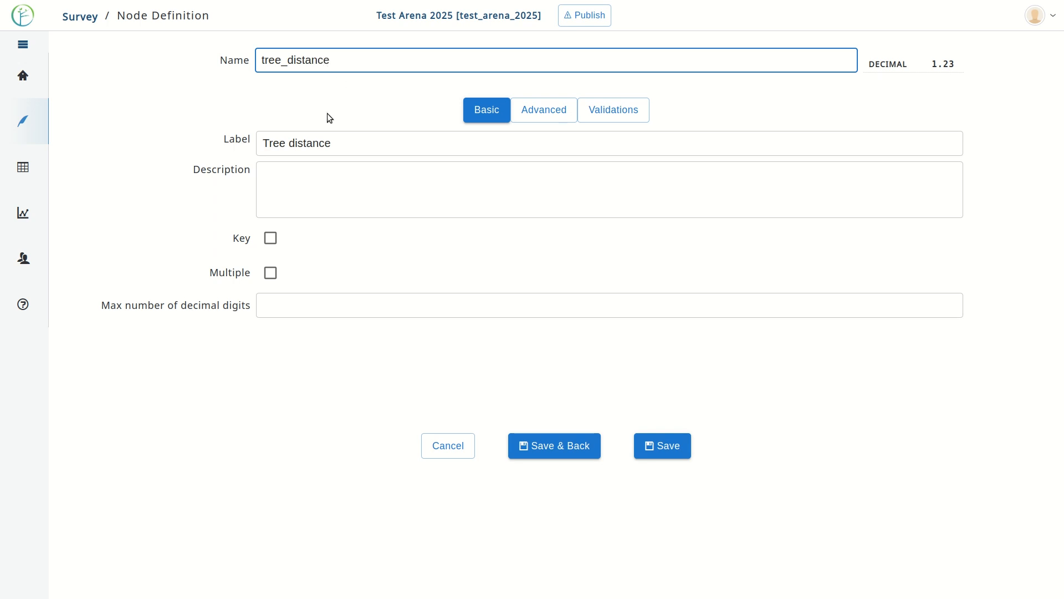
left_click_drag(294, 143, 239, 133)
type("D")
left_click(557, 444)
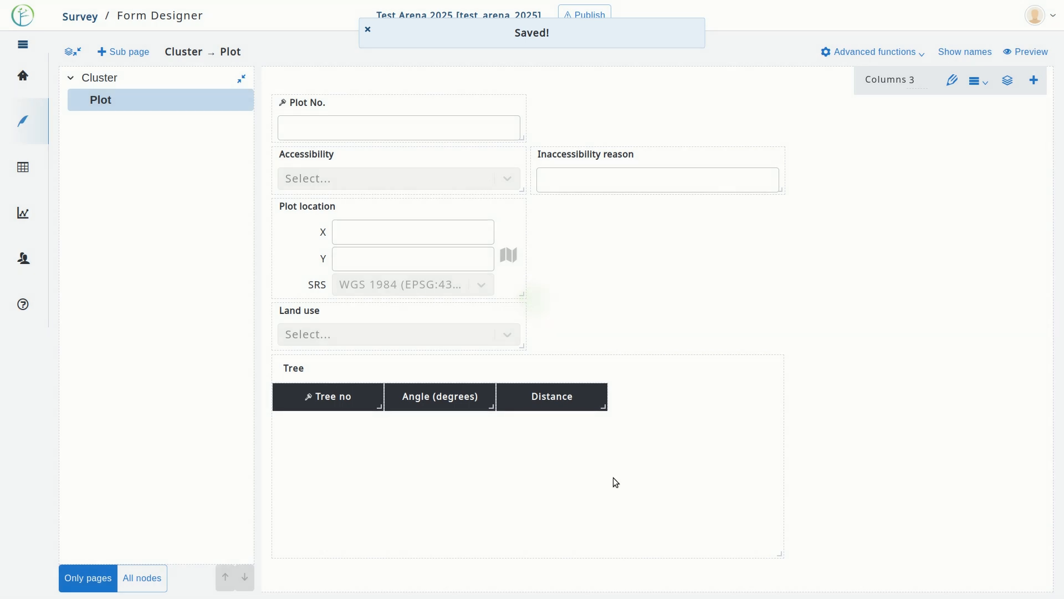
Add a code attribute named tree_health to the Tree table.
left_click(775, 369)
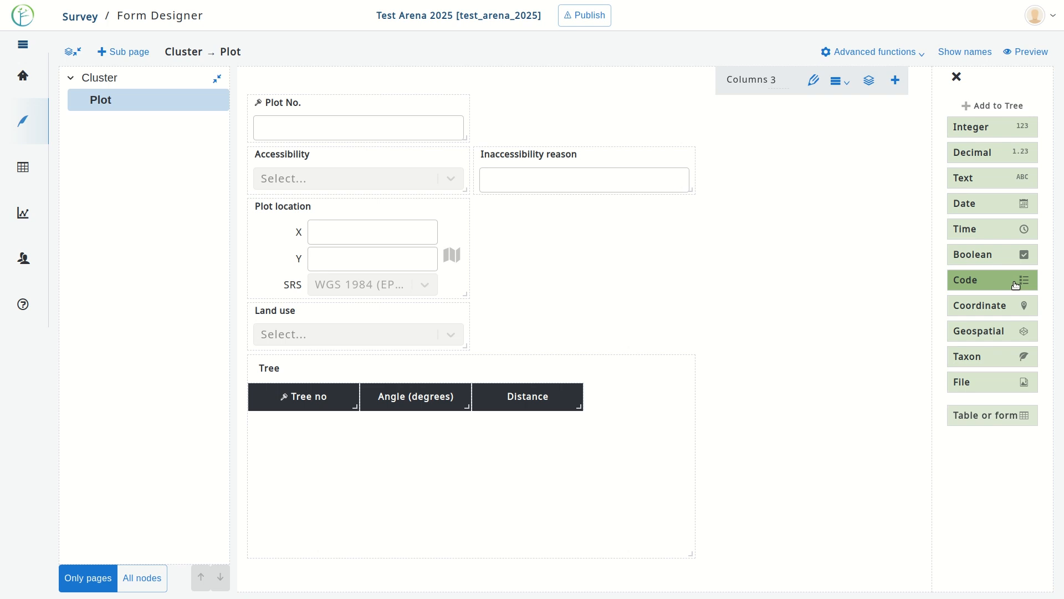
left_click(1016, 285)
left_click(340, 58)
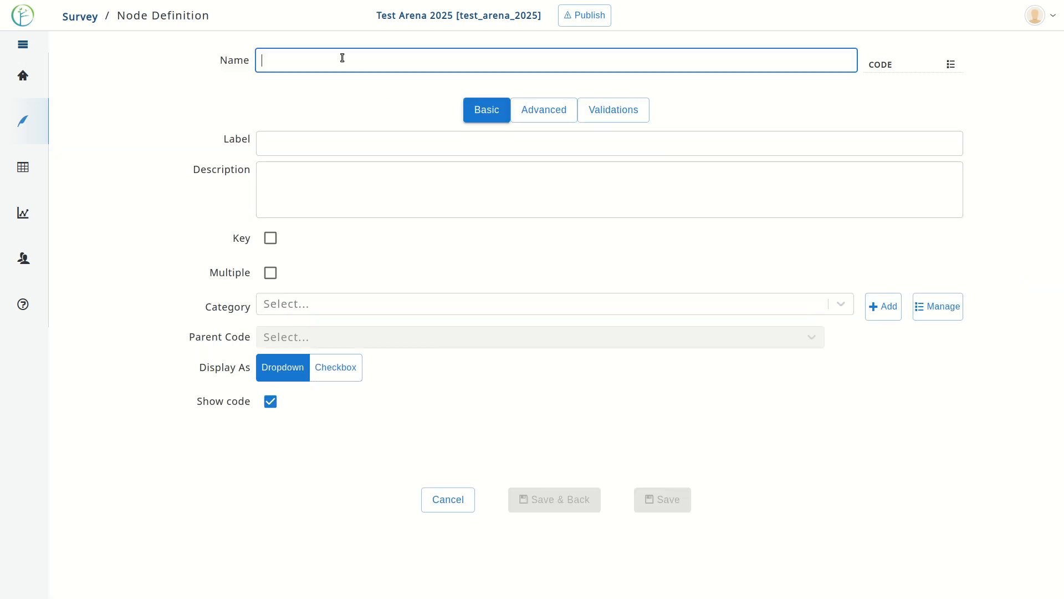
type("tree_he")
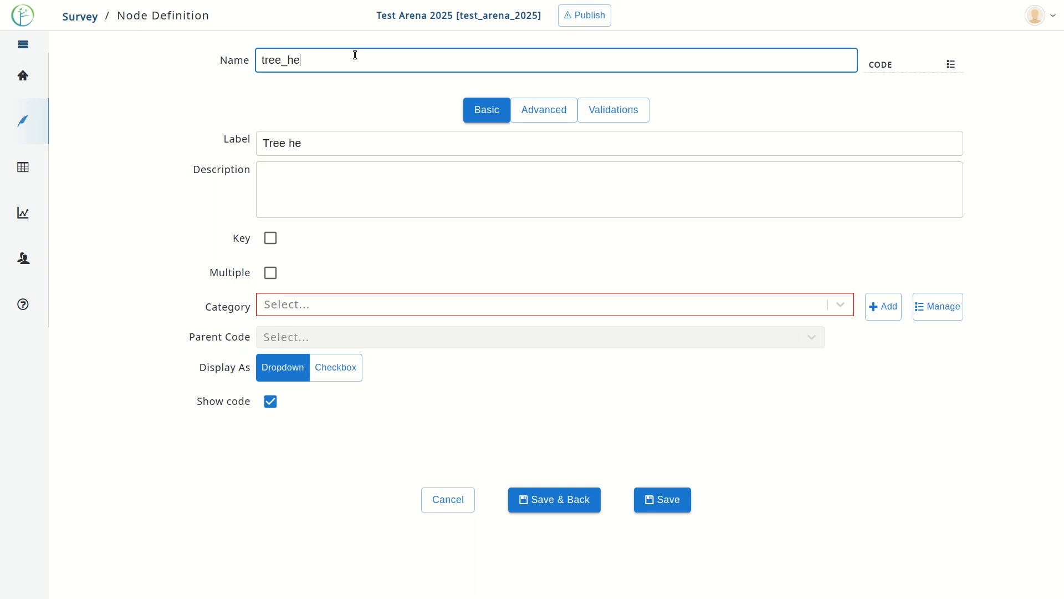
type("alth")
Create a category named health for the tree_health attribute and add item 1 labelled "Healthy".
left_click(892, 309)
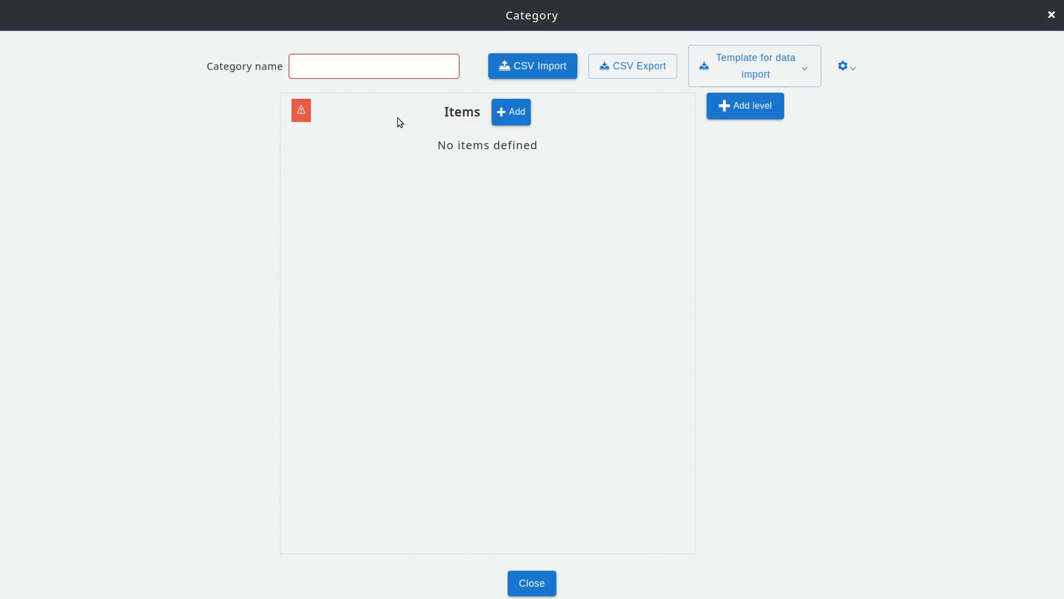
left_click(361, 66)
type("health")
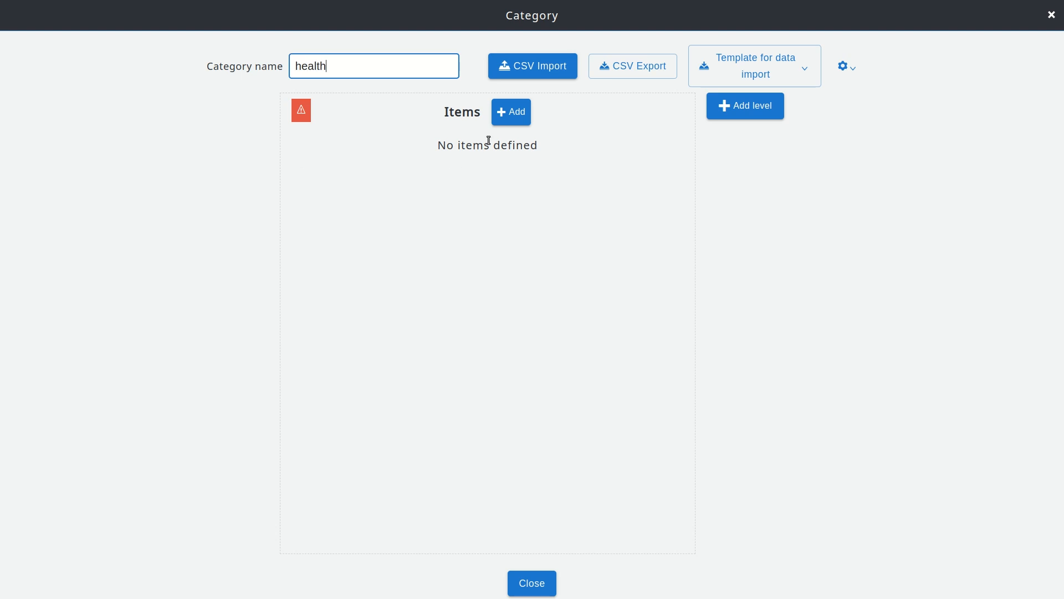
left_click(511, 115)
left_click(495, 160)
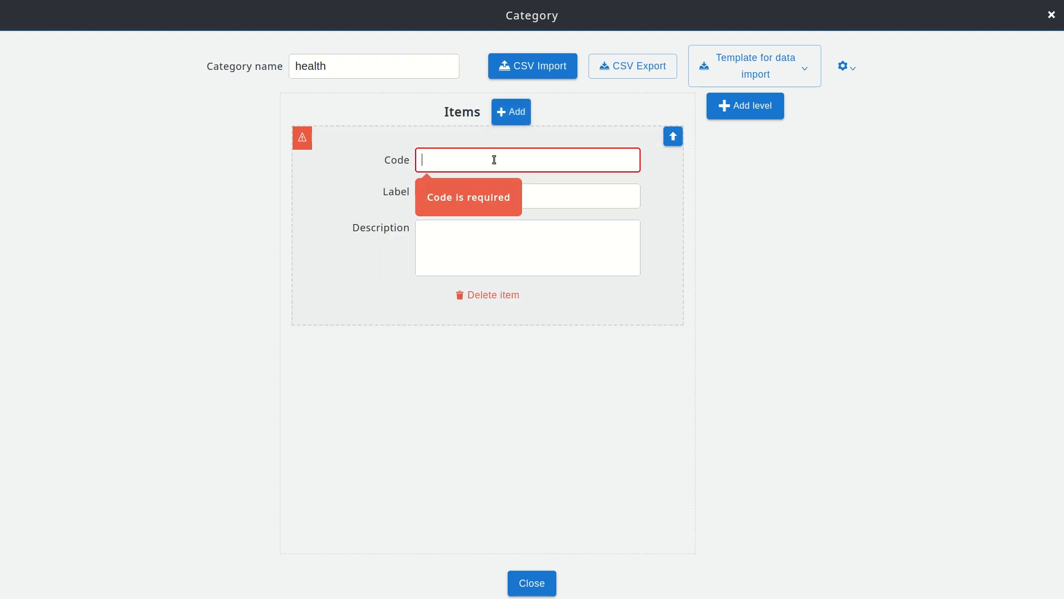
type("1")
key("Tab")
type("Healthy")
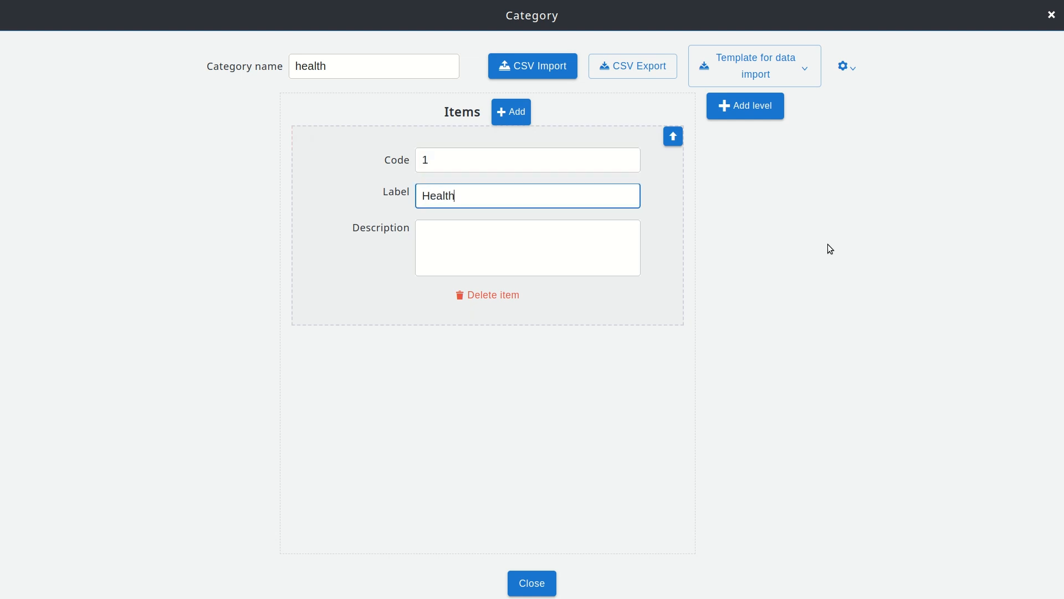
Add an item with code 2 and label "Diseased" to the health category.
left_click(526, 114)
left_click(452, 182)
type("2")
left_click(441, 221)
type("Diseased")
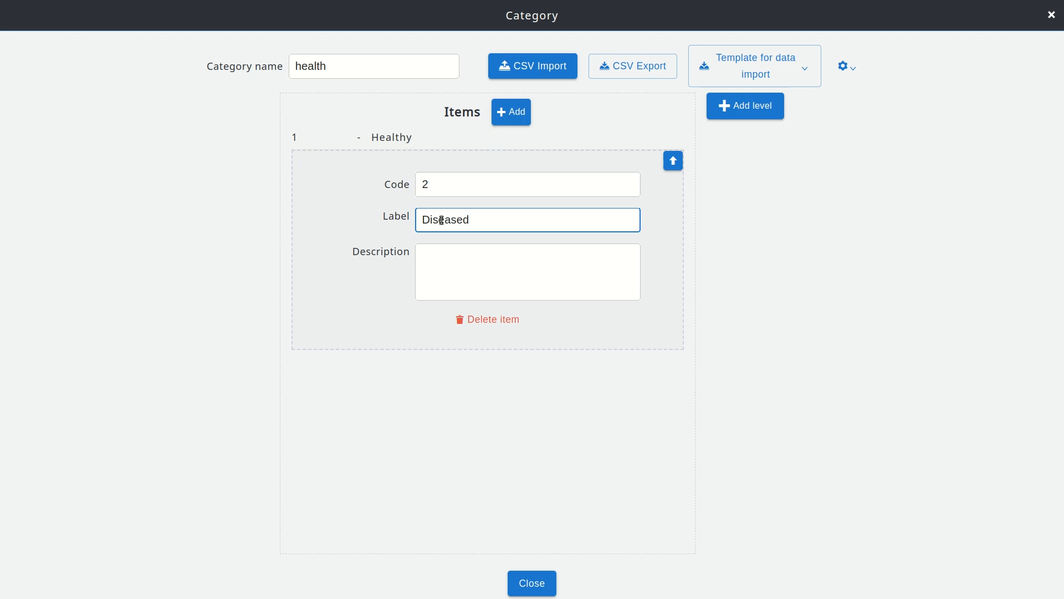
Add an item with code 3 and label "Burnt" to the health category.
left_click(511, 113)
left_click(468, 208)
type("3")
left_click(504, 242)
type("Burnt")
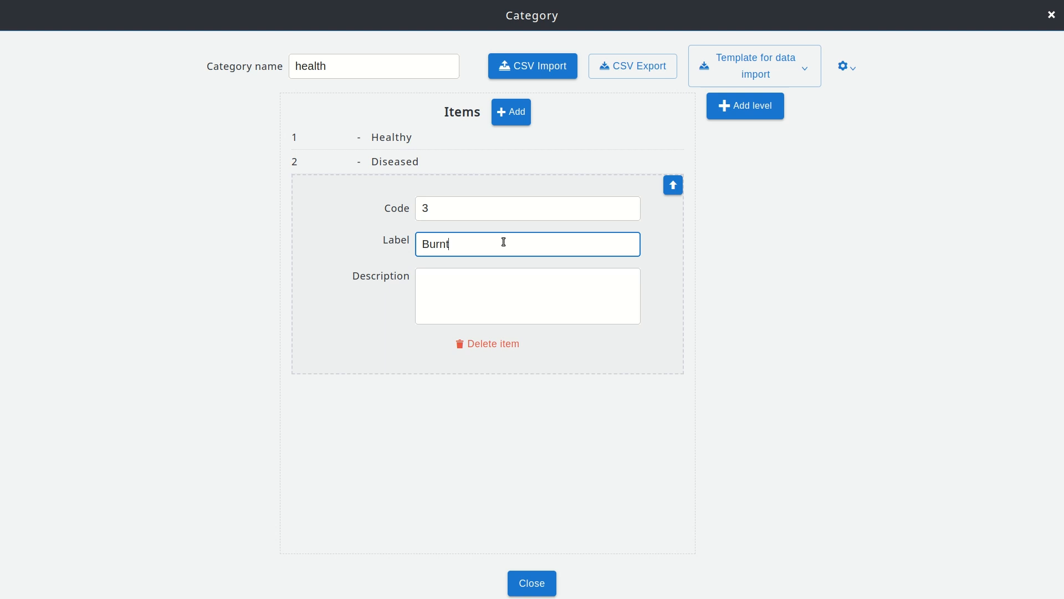
Add an item with code 4 and label "Dead" to the health category.
left_click(512, 112)
left_click(451, 231)
type("4")
left_click(504, 270)
type("Dear")
key("BackSpace")
type("d")
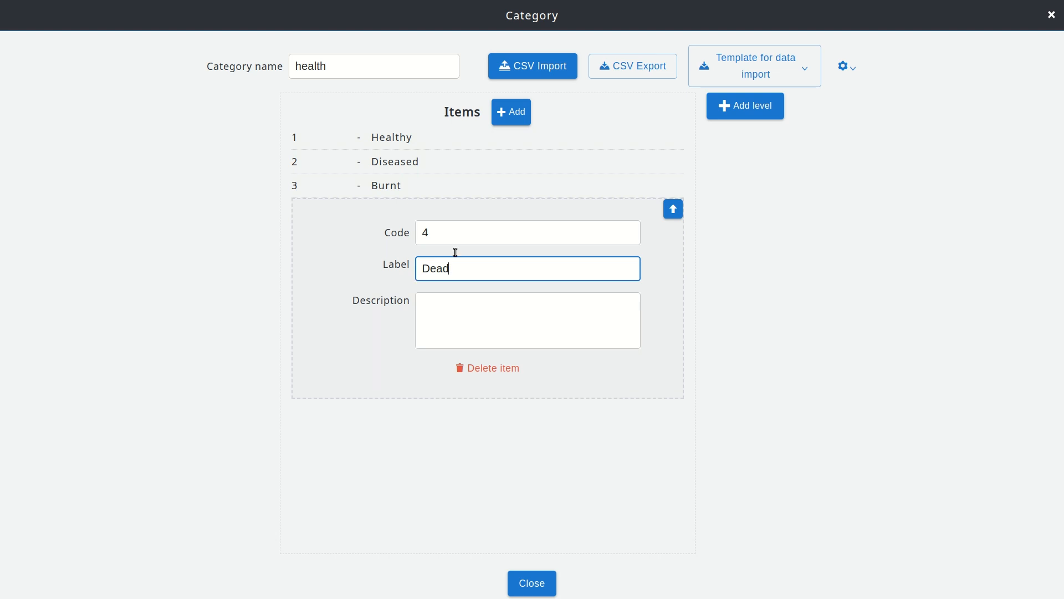
Add an item with code 99 and label "Other" to the health category and close the category editor.
left_click(527, 113)
left_click(440, 259)
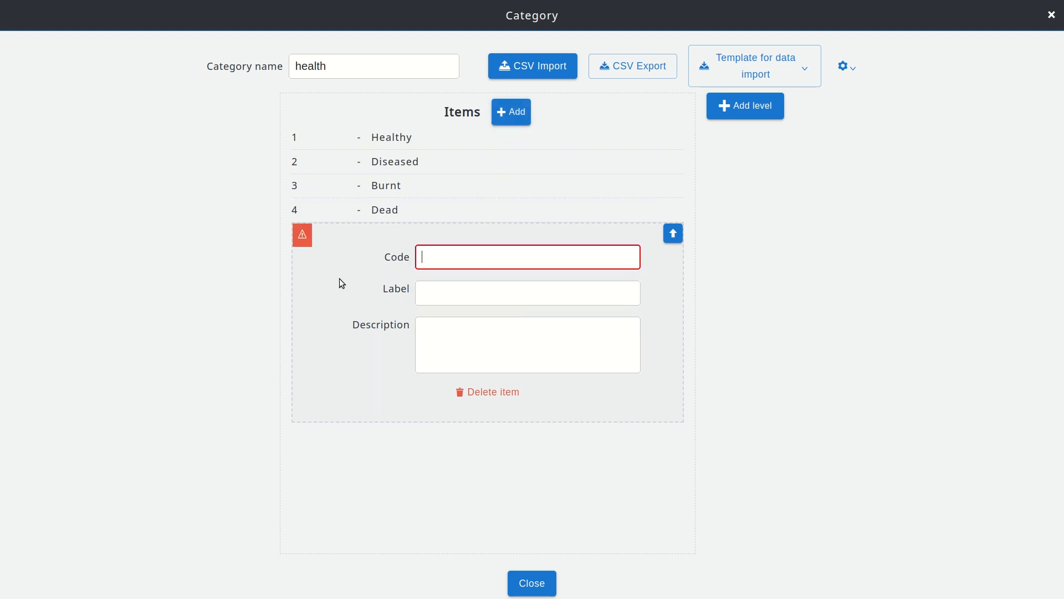
type("99")
key("Tab")
type("Other")
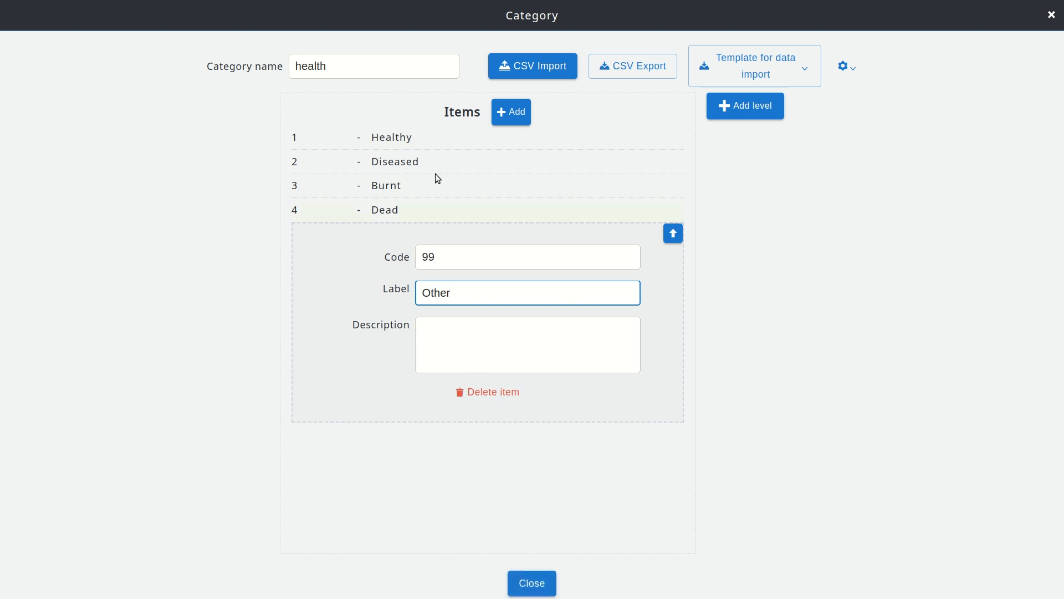
left_click(547, 585)
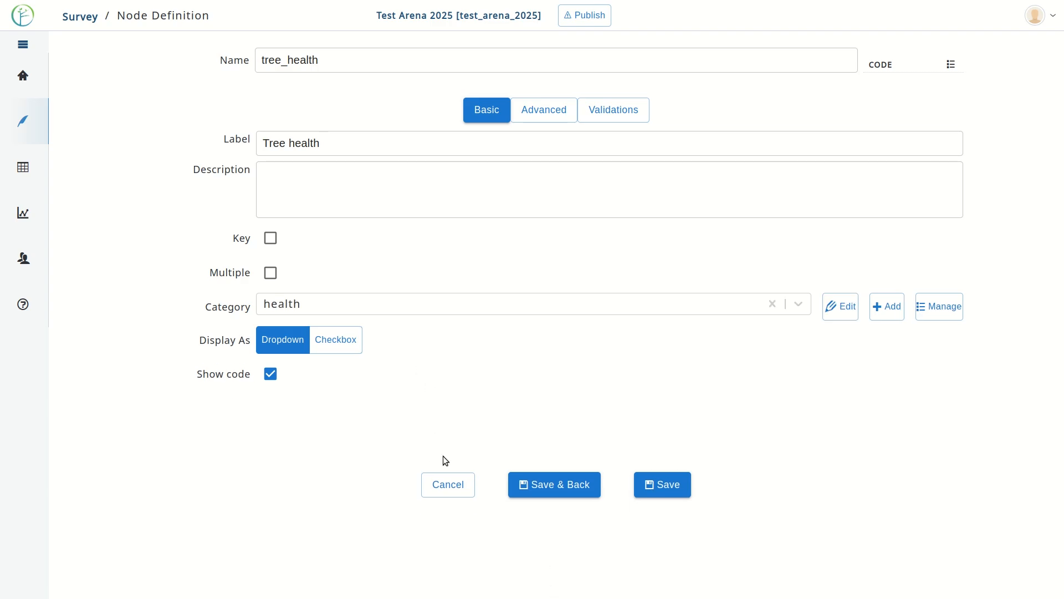
Turn off code display for tree_health, save the attribute, and widen the Tree table to span three columns.
left_click(271, 375)
left_click(568, 483)
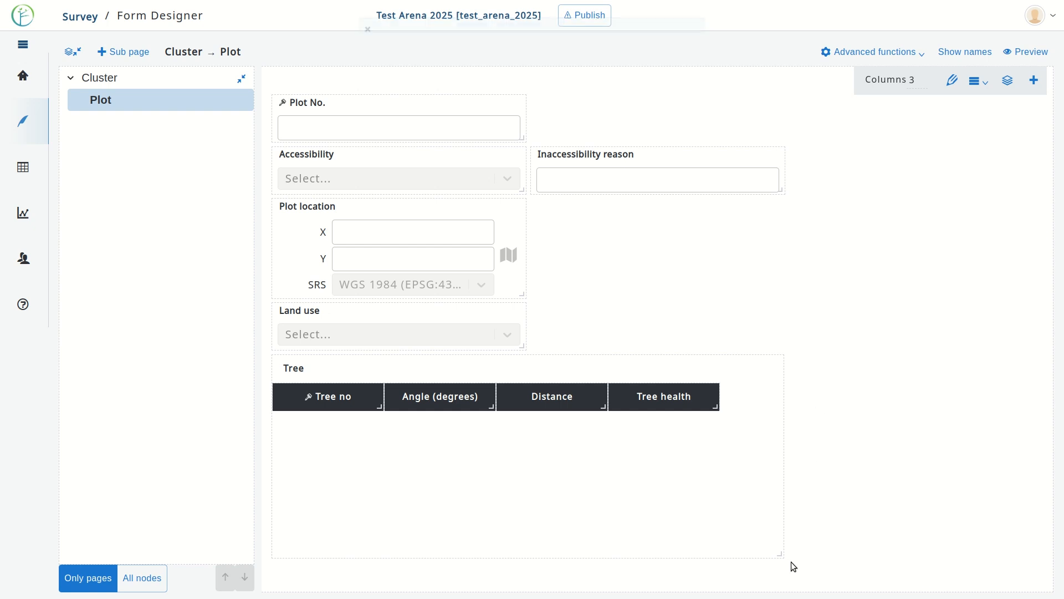
left_click_drag(775, 550, 914, 538)
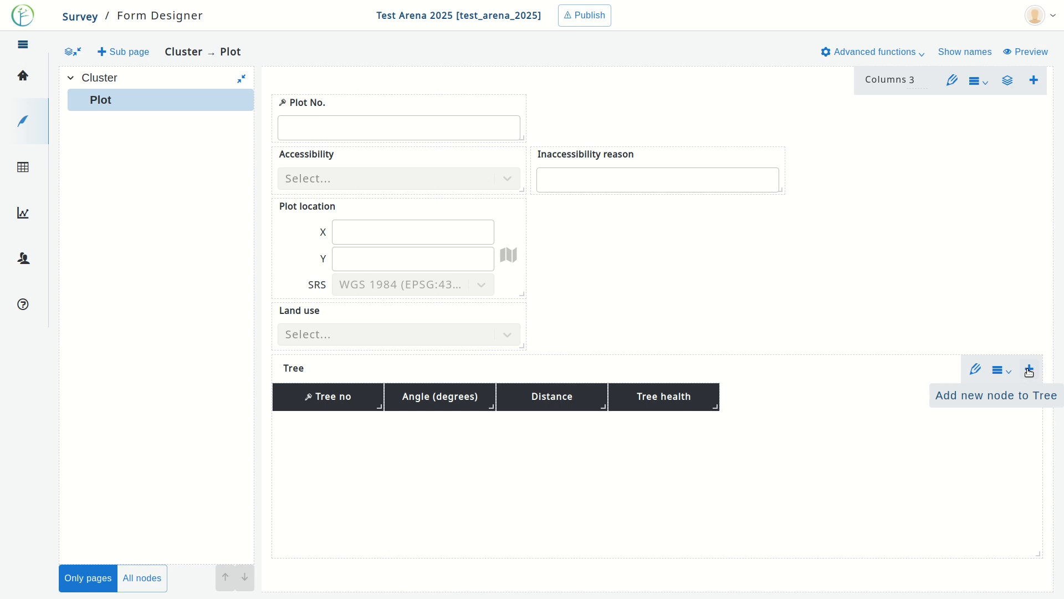
Add a decimal attribute named tree_dbh to the Tree table, label it "DBH" and save it.
left_click(1029, 371)
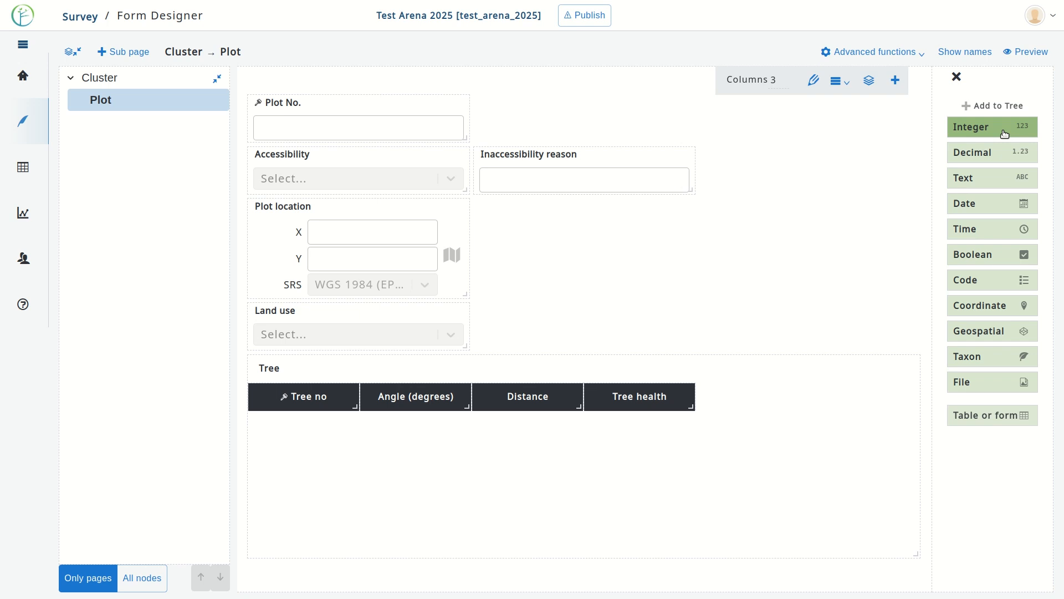
left_click(985, 160)
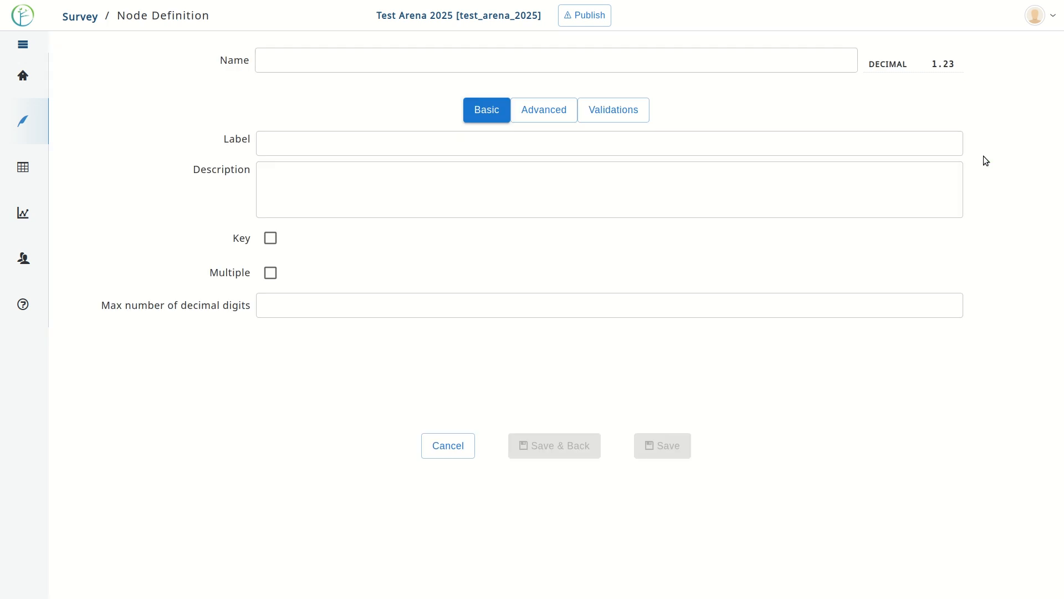
left_click(293, 65)
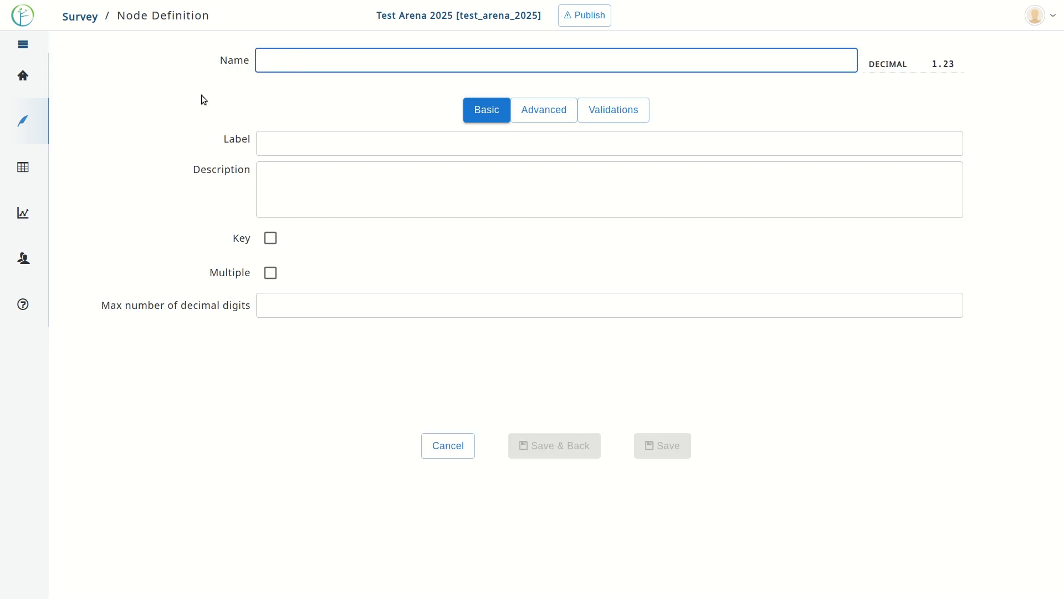
type("tree_dbh")
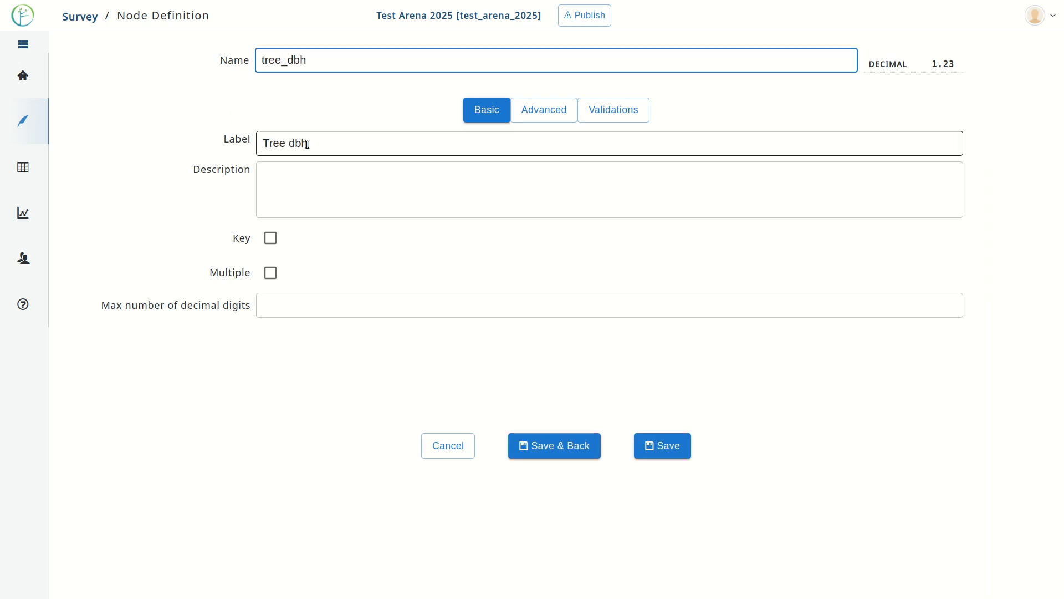
triple_click(350, 152)
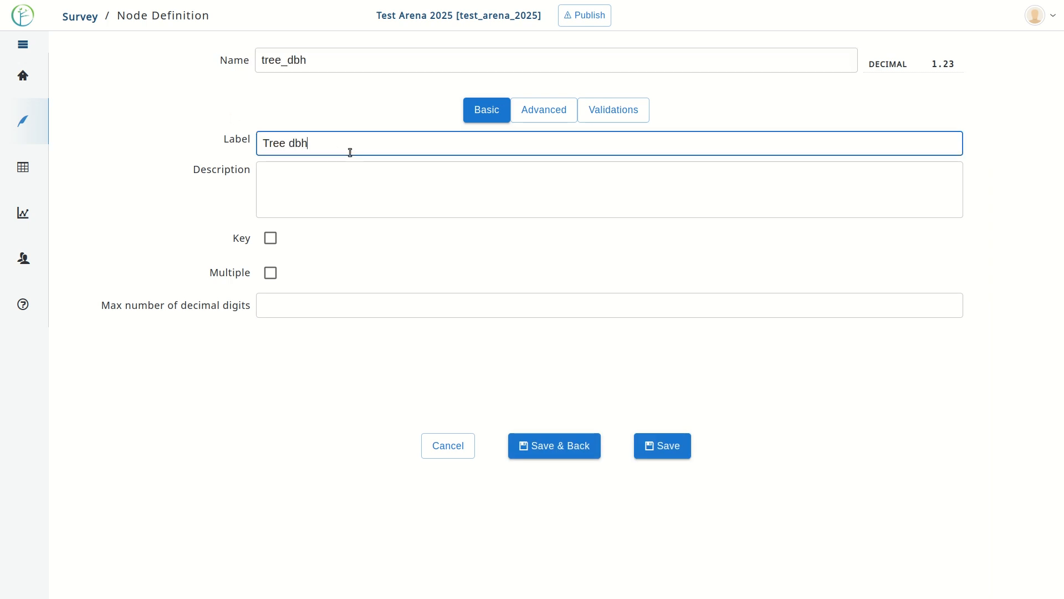
type("DBH")
left_click(586, 447)
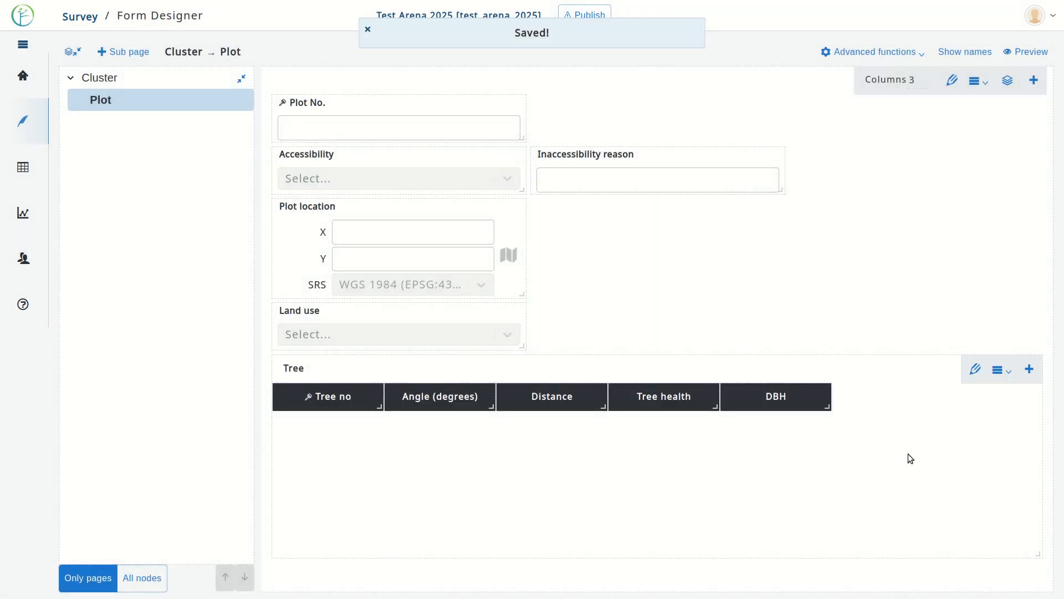
Add a decimal attribute named tree_total_height to the Tree table, label it "Total height" and save it.
left_click(1029, 369)
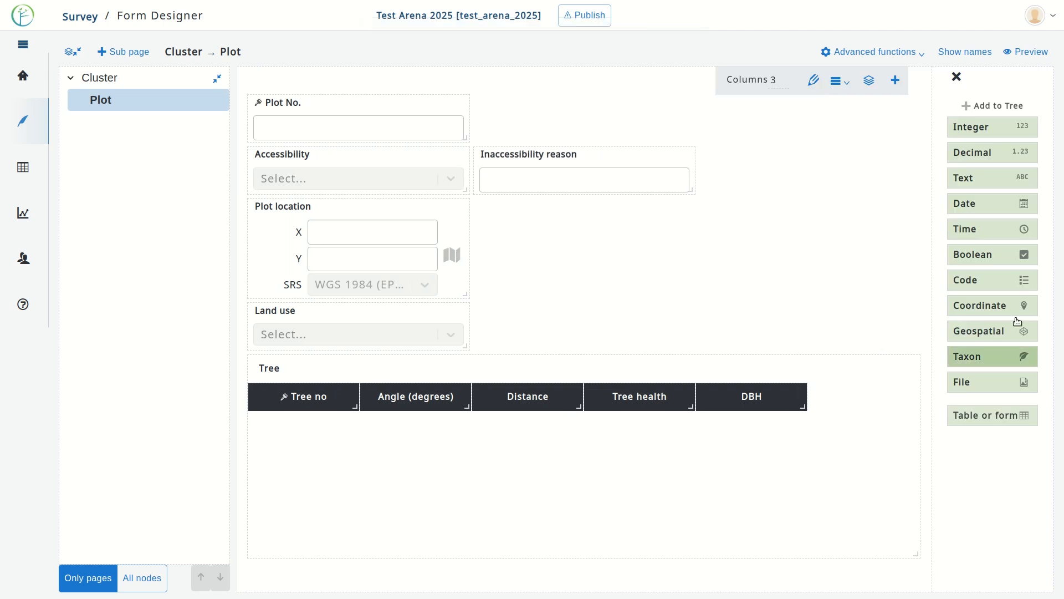
left_click(985, 156)
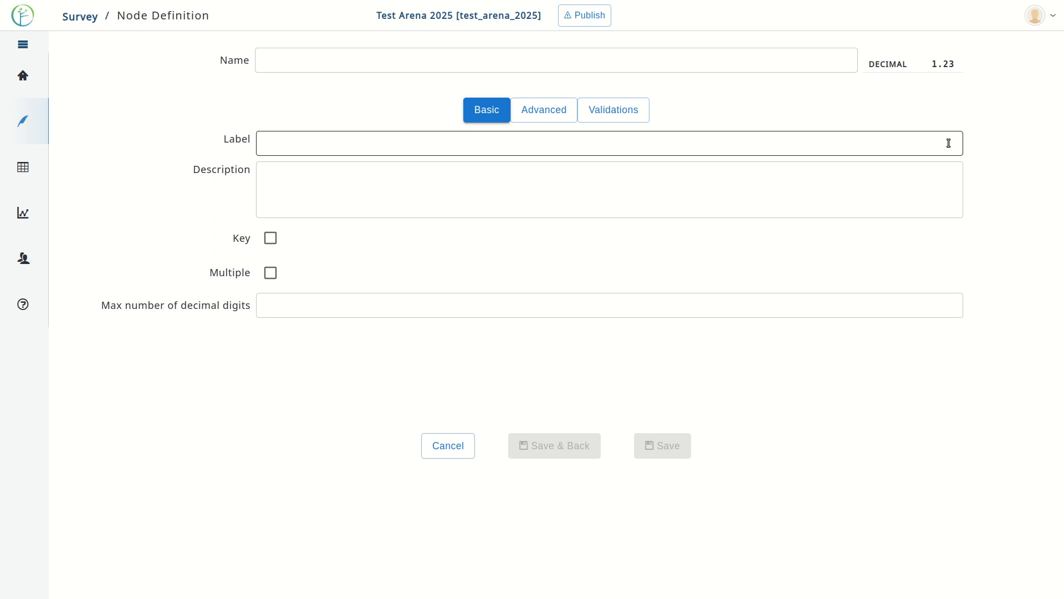
left_click(354, 69)
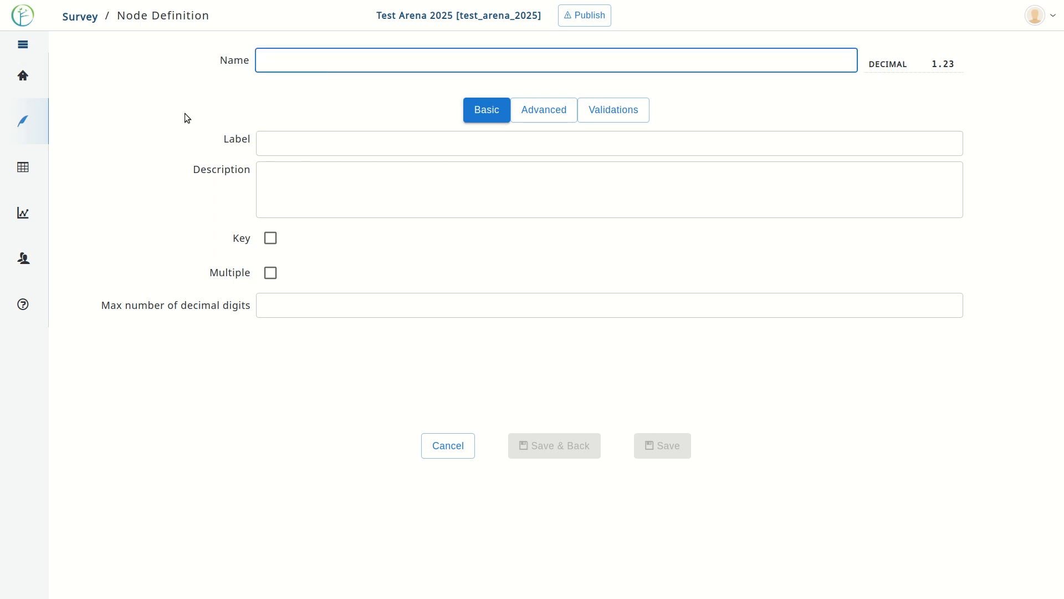
type("tree_tot")
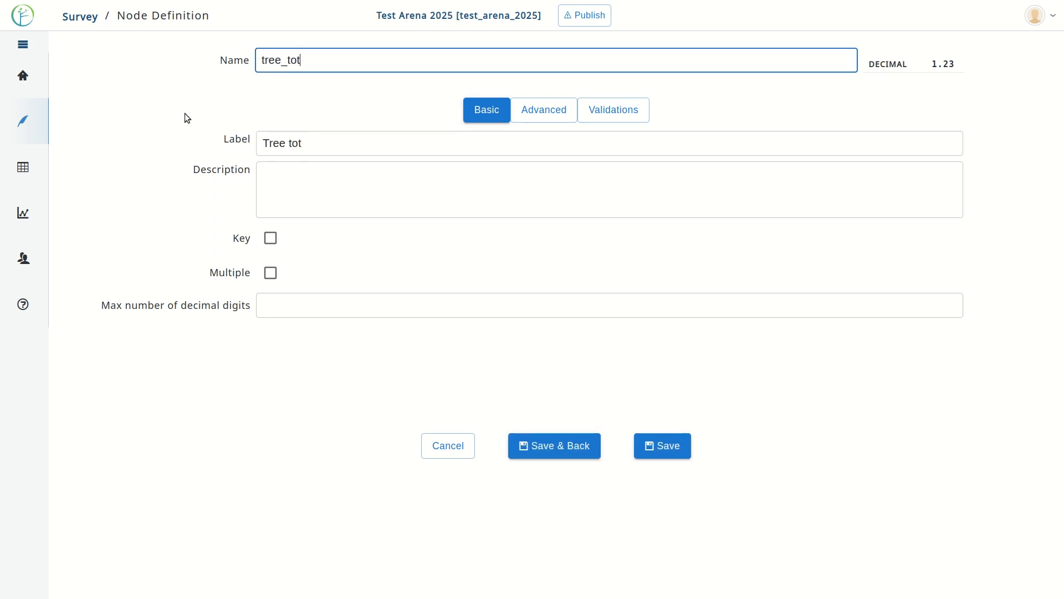
type("al_height")
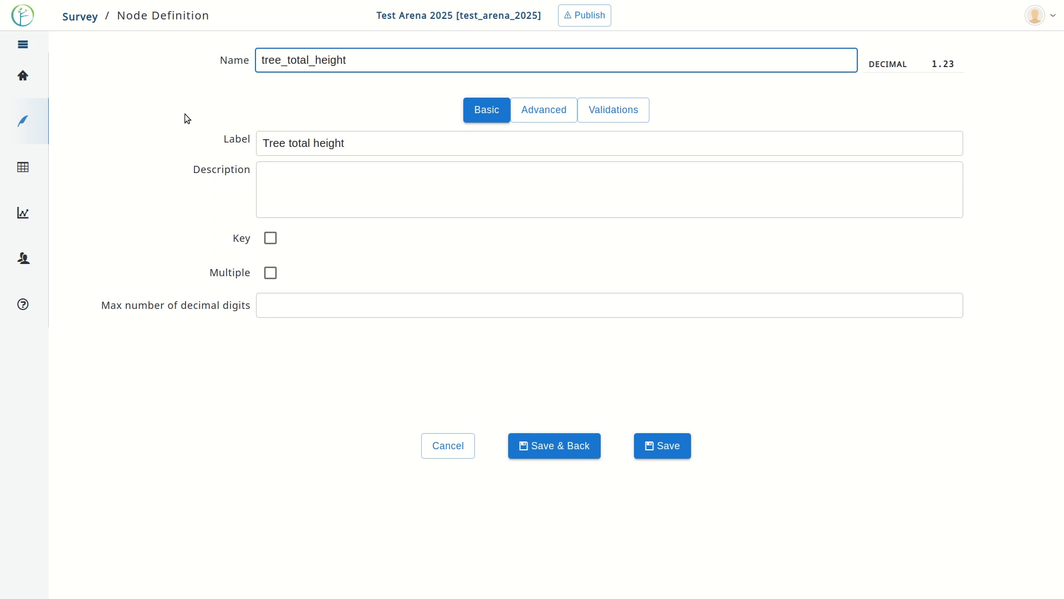
left_click(285, 139)
left_click_drag(292, 143, 250, 143)
type("R")
key("BackSpace")
type("T")
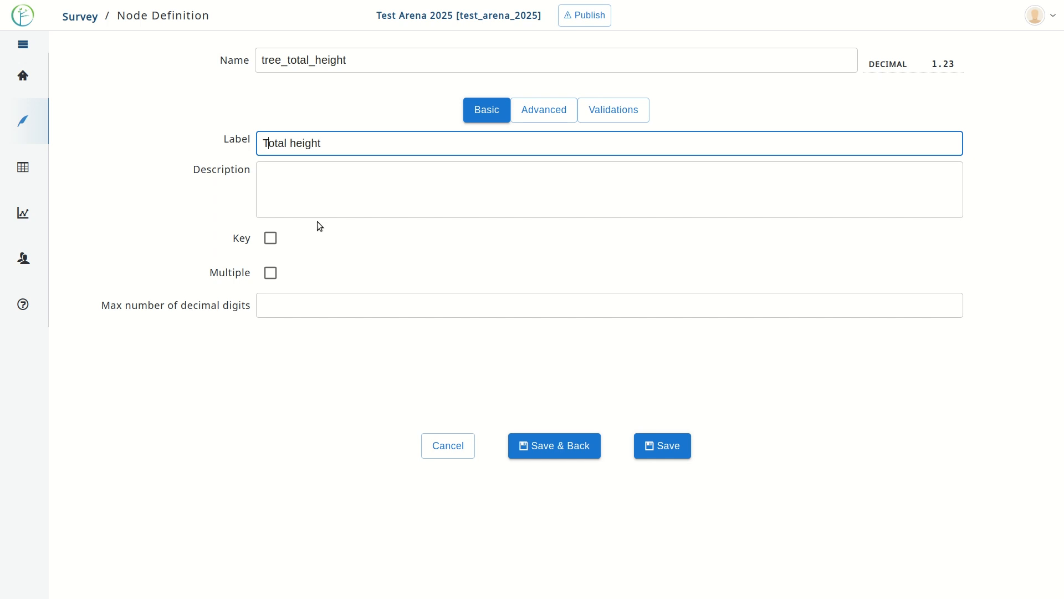
left_click(571, 445)
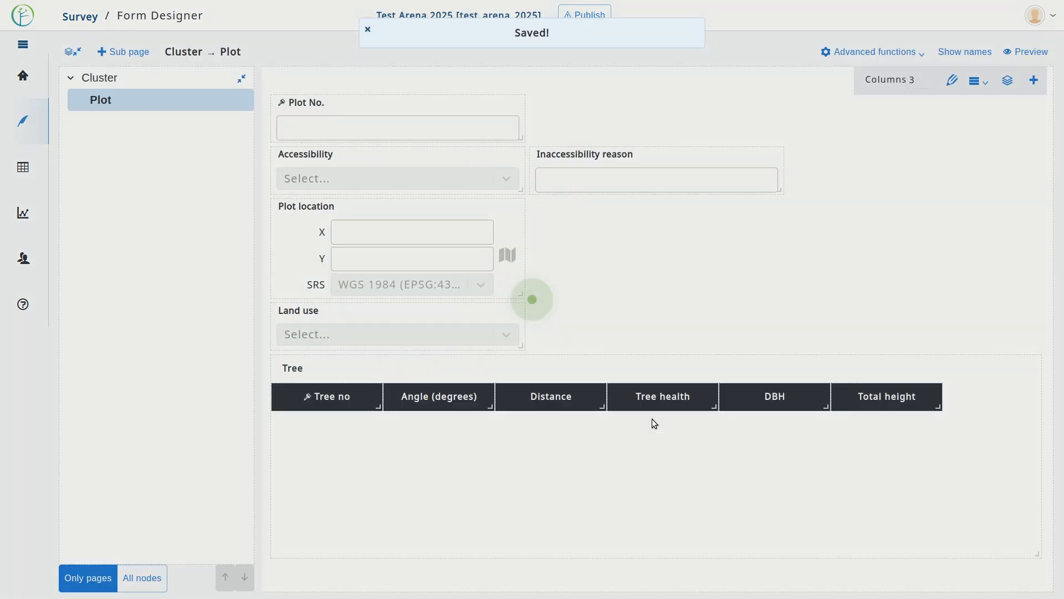
Add a decimal attribute named tree_bole_height to the Tree table, label it "Bole height (m)" and save it.
left_click(1032, 368)
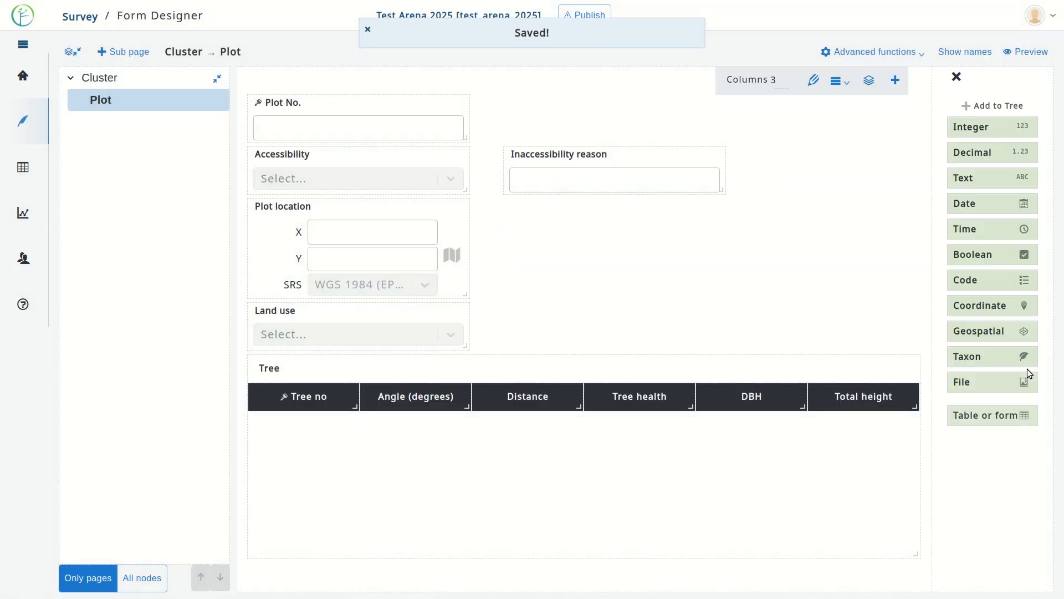
left_click(995, 158)
left_click(430, 61)
type("tree_bole_height")
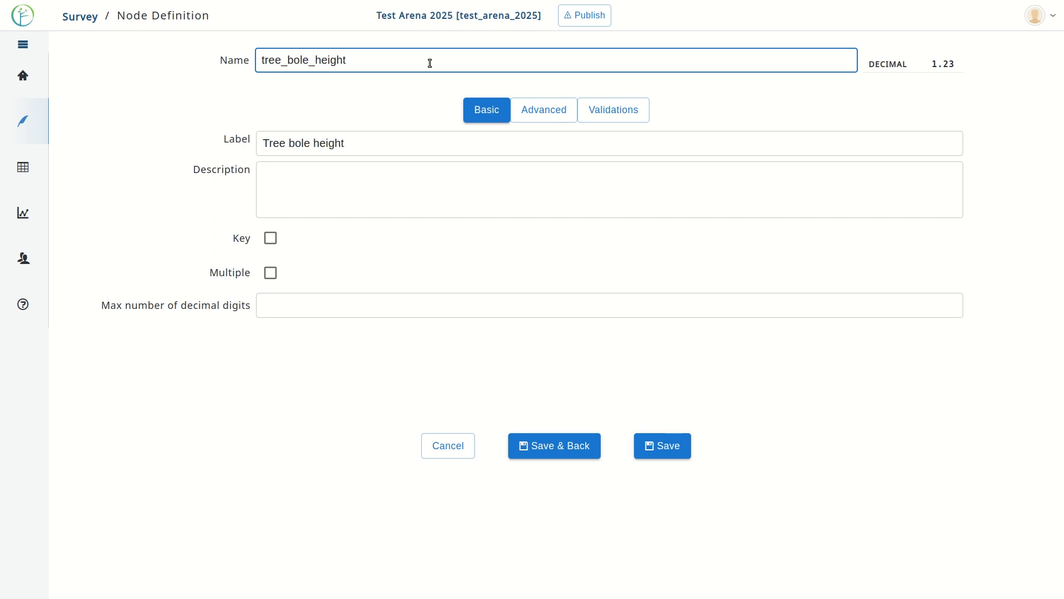
left_click_drag(297, 143, 239, 139)
key("BackSpace")
type("B")
key("End")
type("(m)")
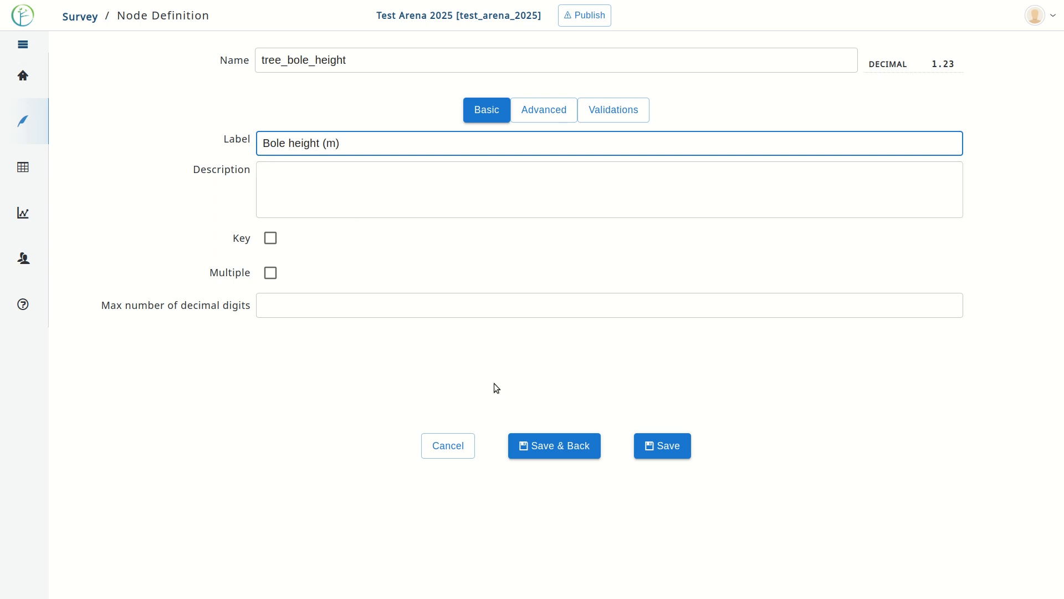
left_click(554, 446)
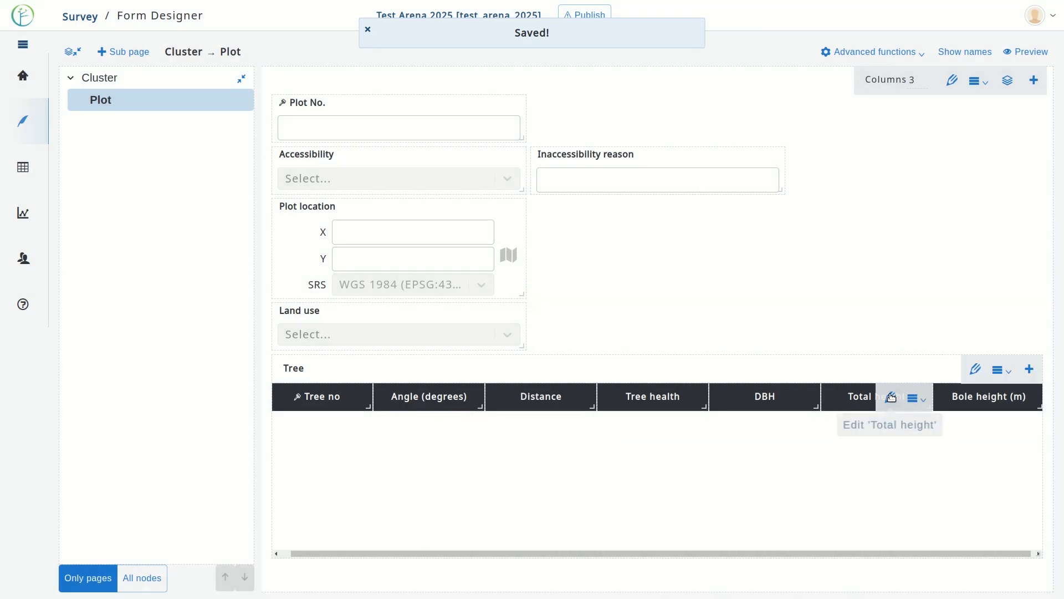
Change the label of the tree_total_height attribute to "Total height (m)" and save it.
left_click(893, 398)
left_click(354, 142)
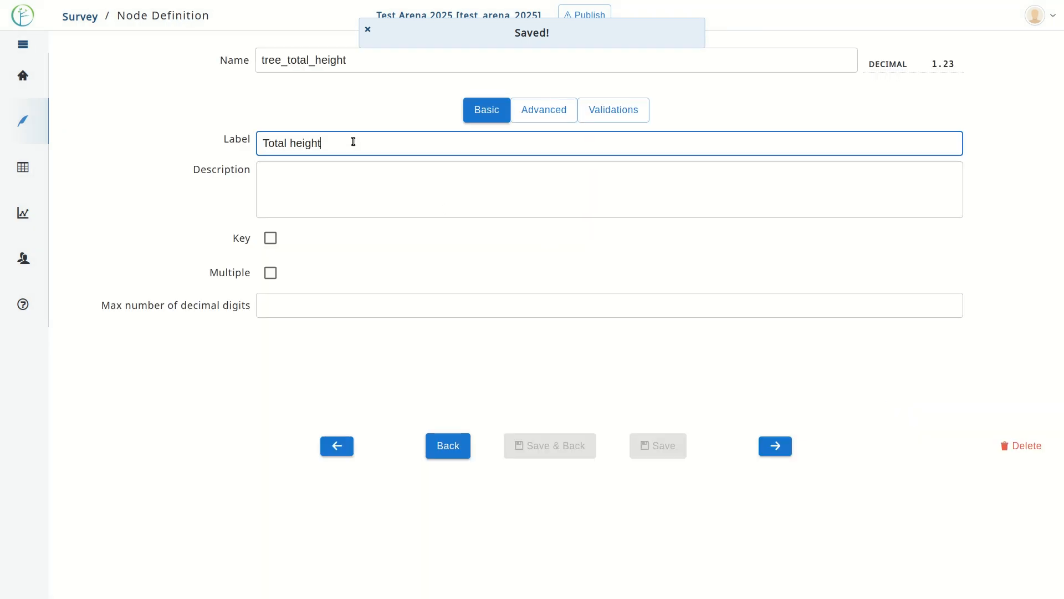
type("(m)")
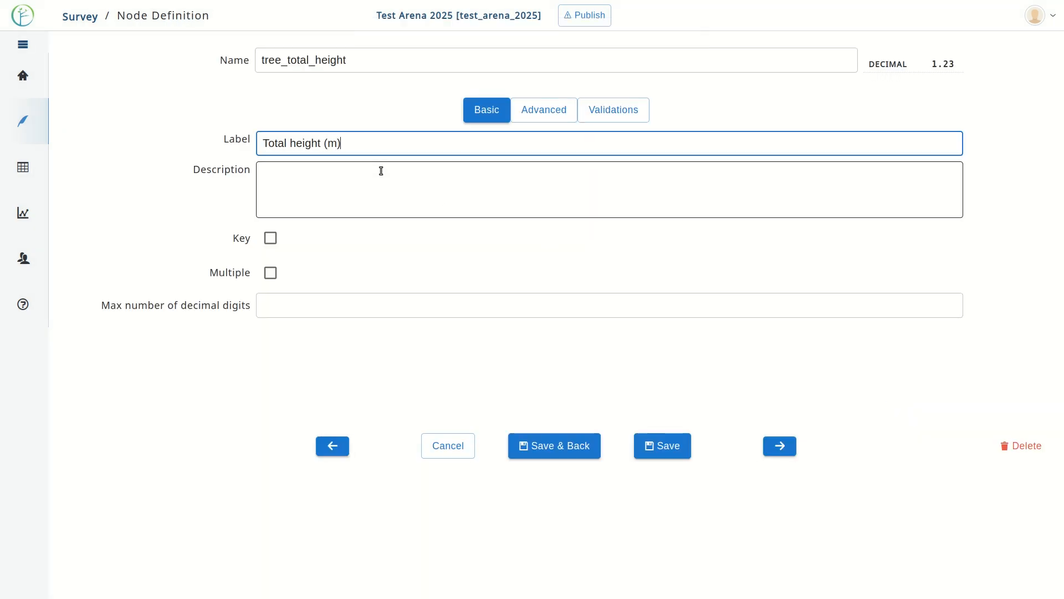
left_click(527, 447)
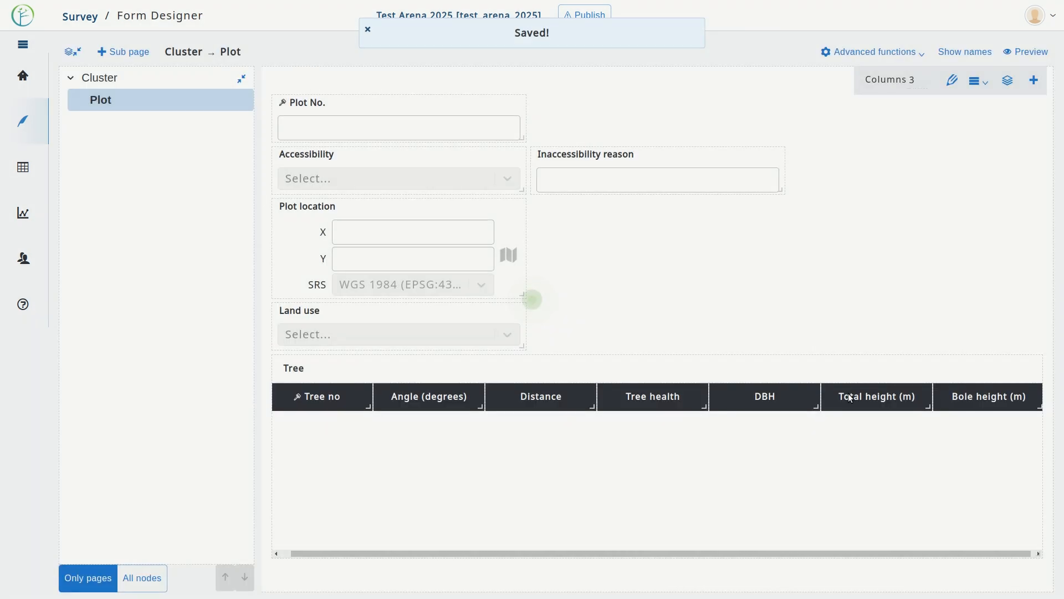
Change the label of the tree_dbh attribute to "DBH (cm)" and save it.
left_click(779, 400)
left_click(404, 145)
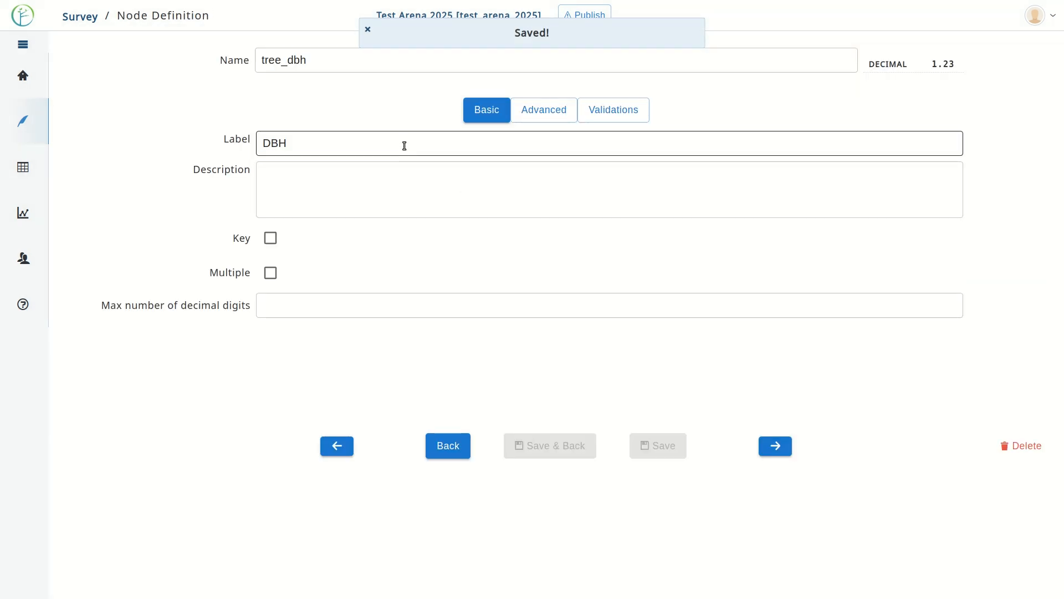
type("(cm")
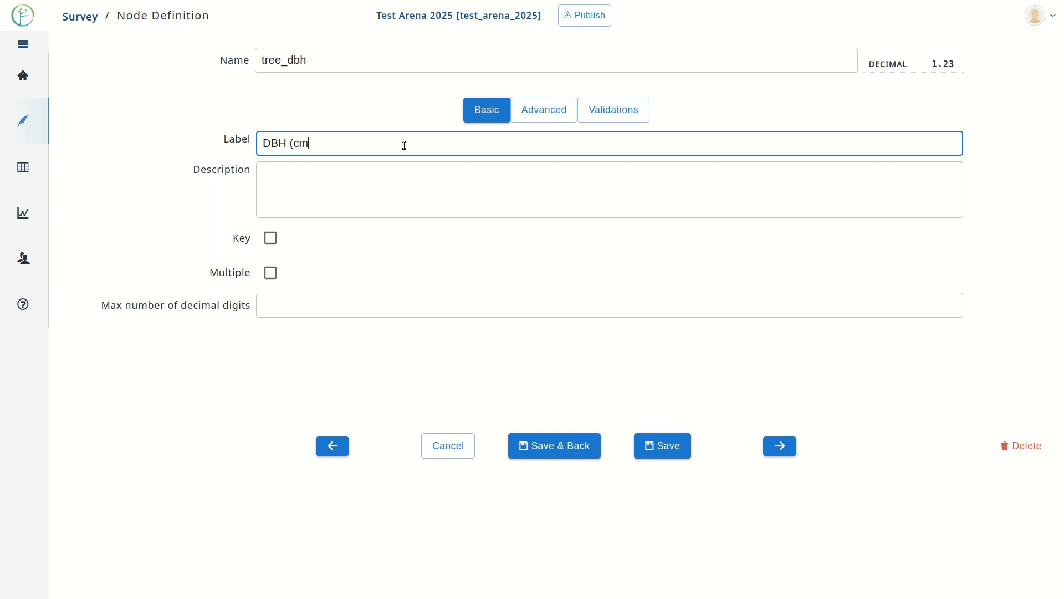
left_click(533, 445)
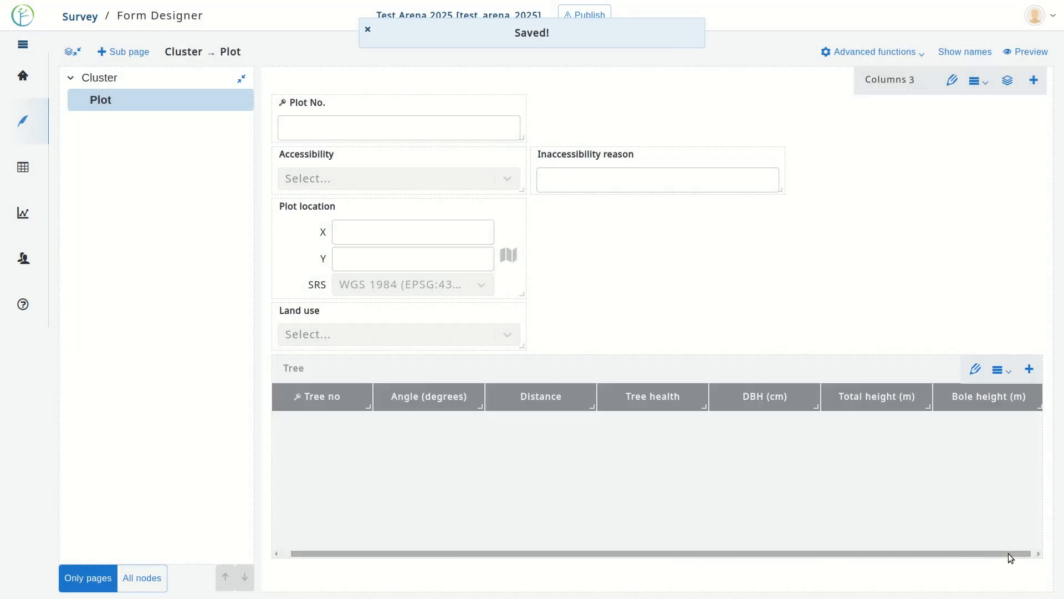
Add a text attribute named tree_remarks to the Tree table, label it "Remarks", make it multi line and save it.
left_click_drag(1009, 554, 1045, 553)
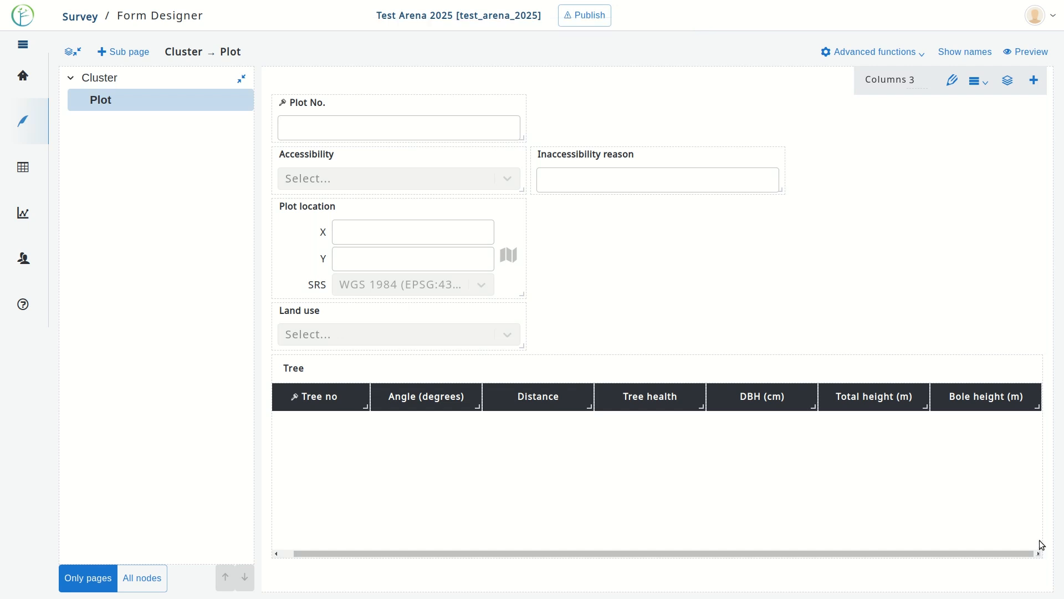
mouse_move(1035, 533)
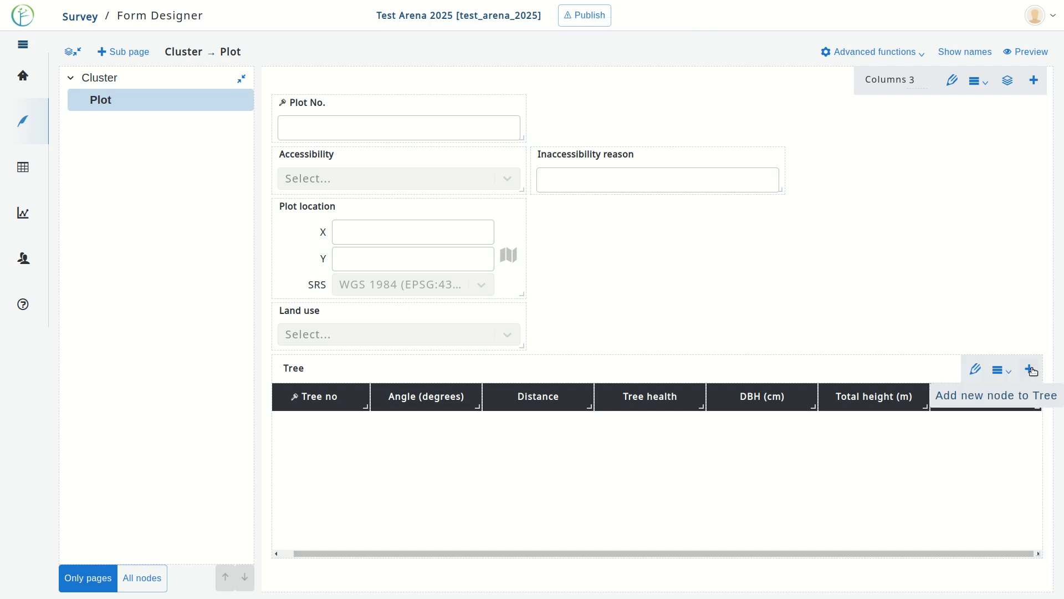
left_click(1032, 370)
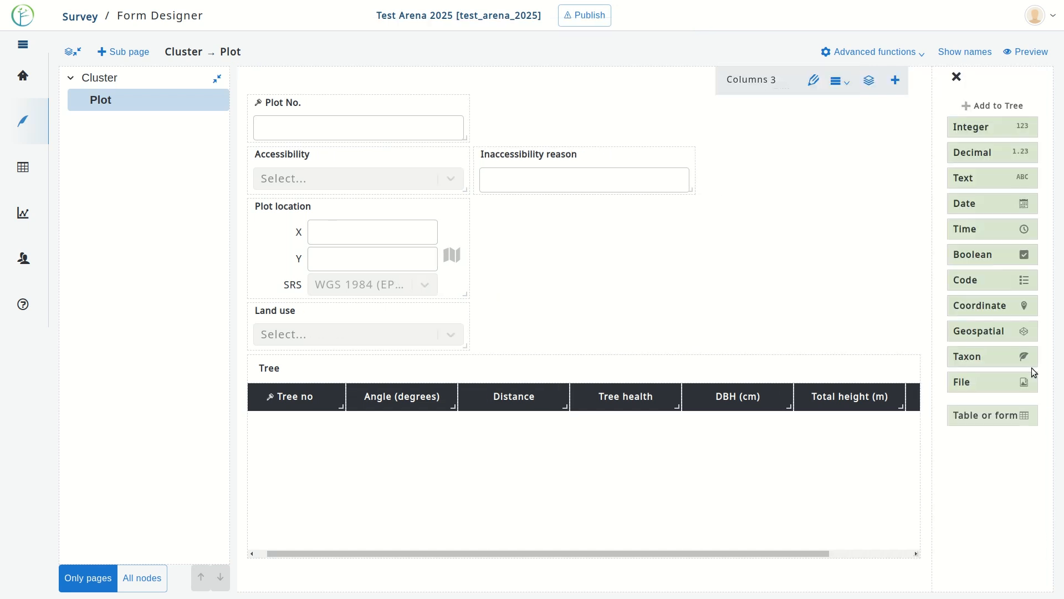
left_click(976, 183)
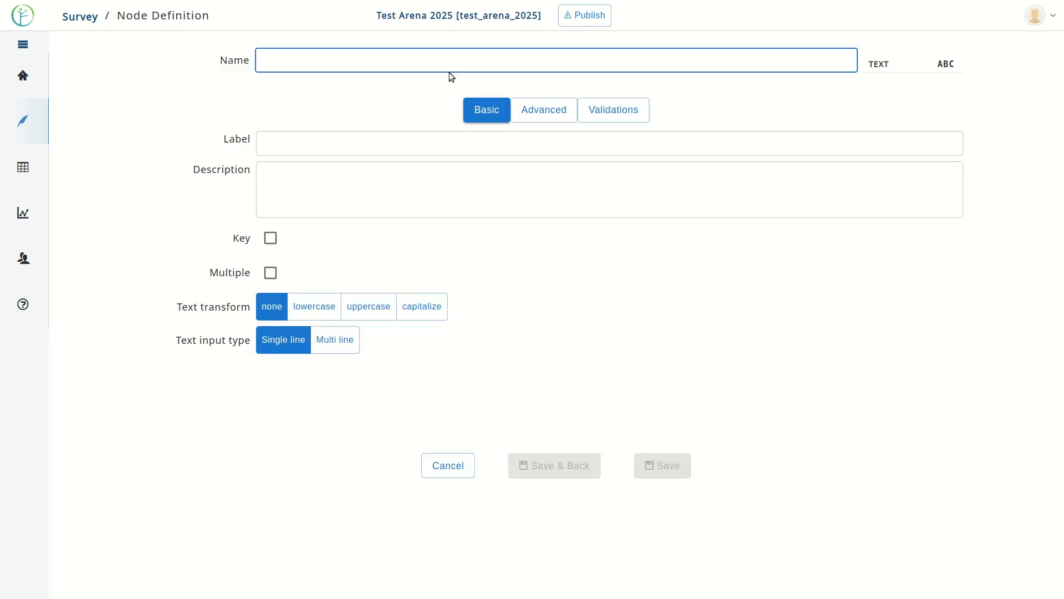
type("tree_remarks")
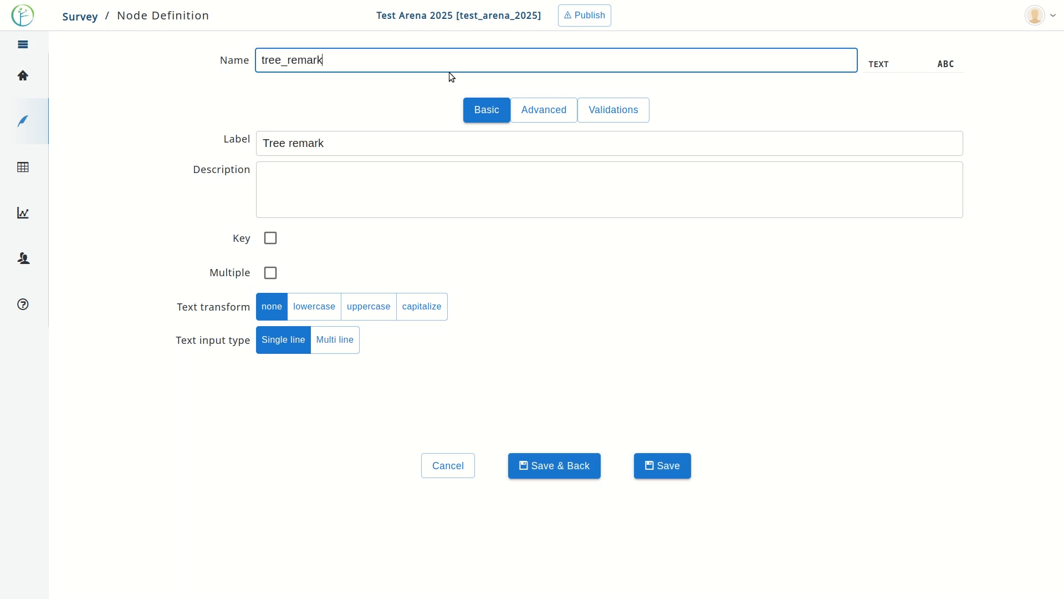
left_click_drag(295, 143, 257, 141)
type("Remarks")
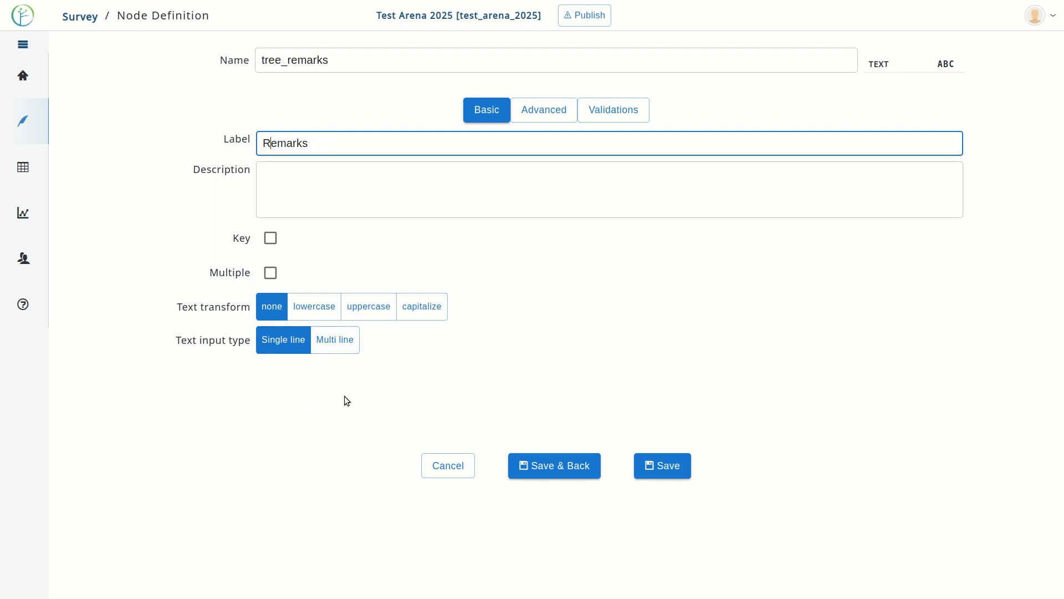
left_click(335, 340)
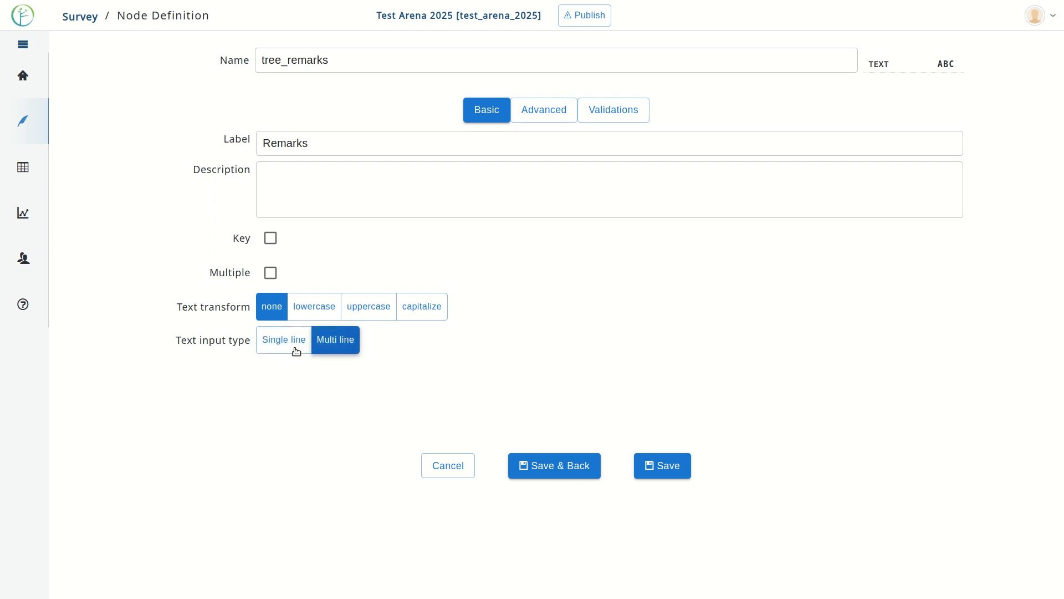
left_click(591, 465)
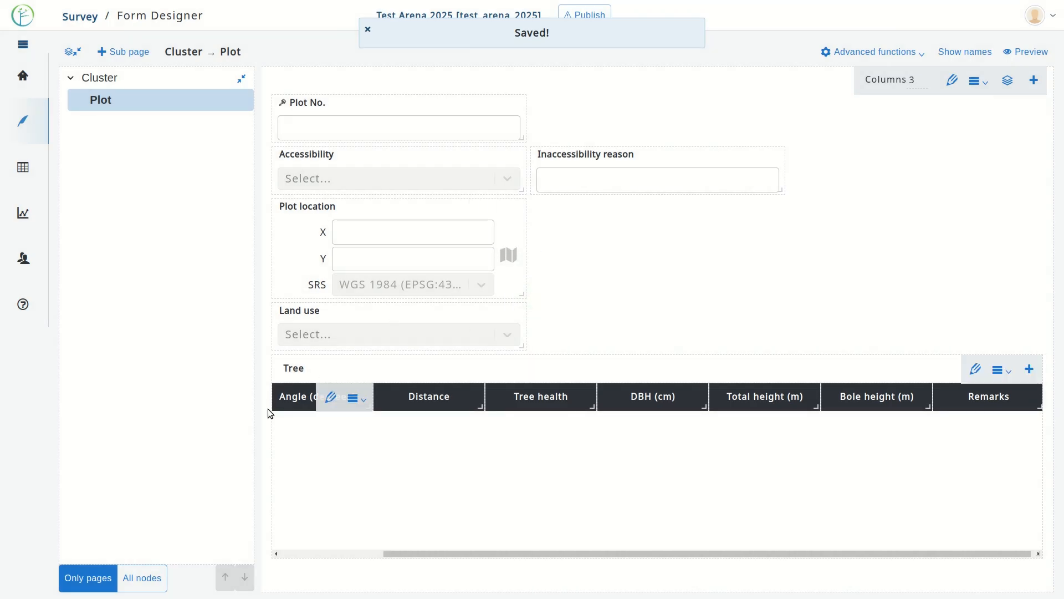
Preview the survey form and add a new plot with two tree rows on the Plot page.
left_click_drag(531, 556, 368, 540)
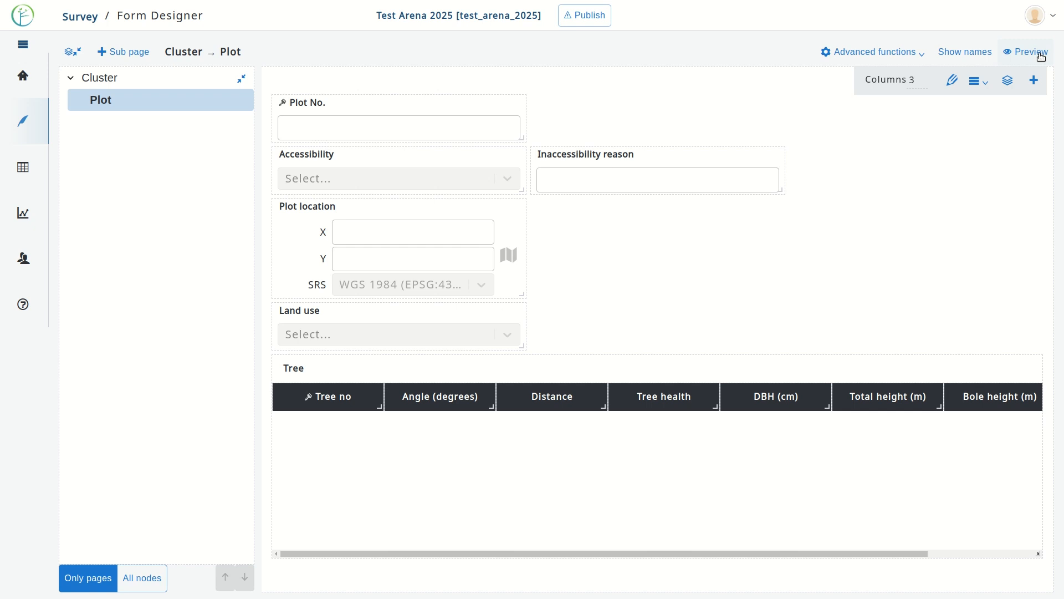
left_click(1041, 55)
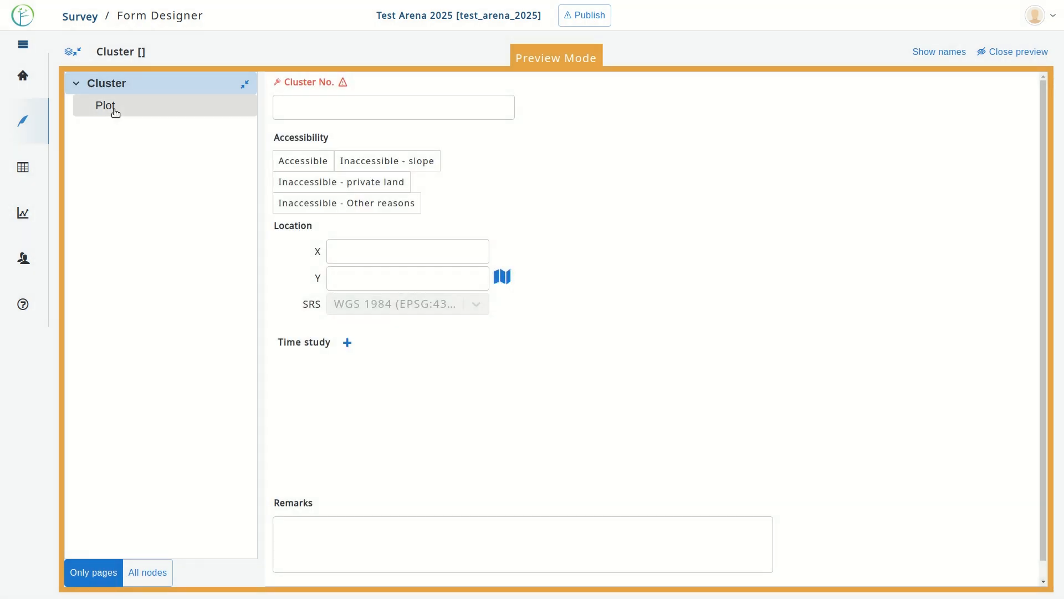
left_click(114, 111)
left_click(316, 94)
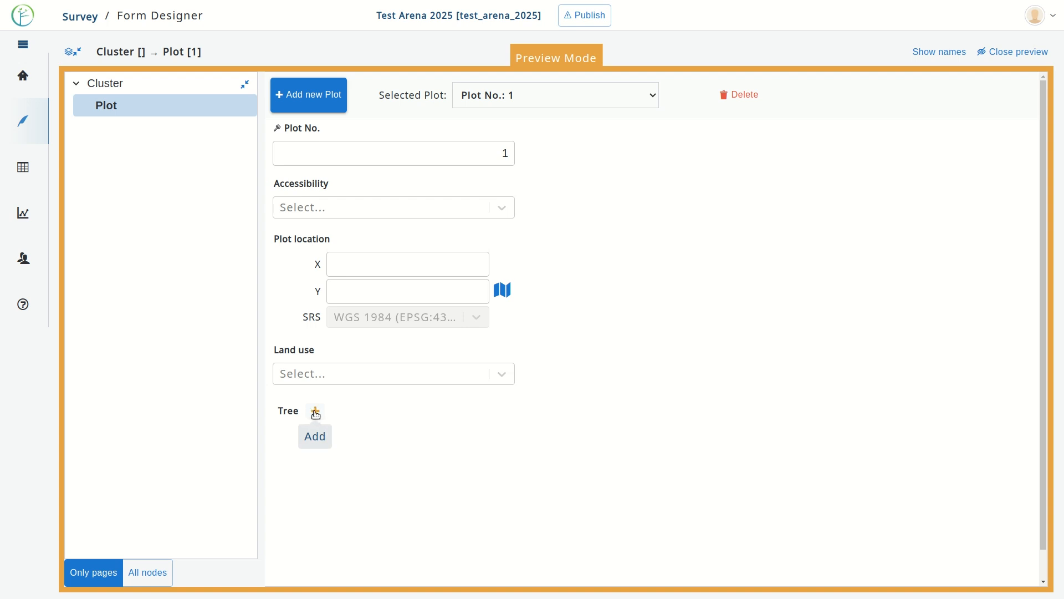
left_click(315, 413)
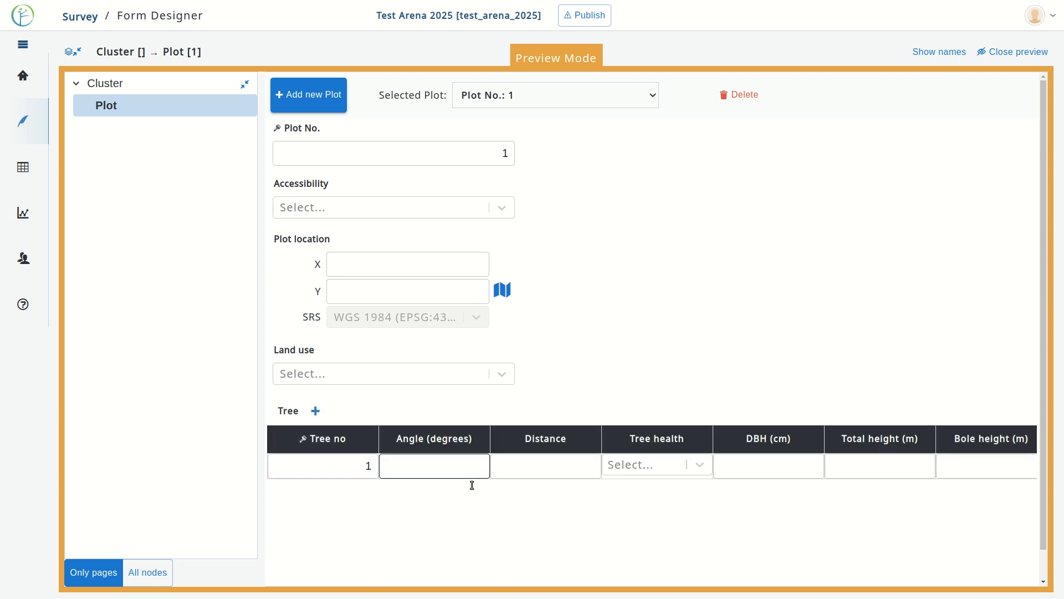
scroll(687, 521, "down", 2)
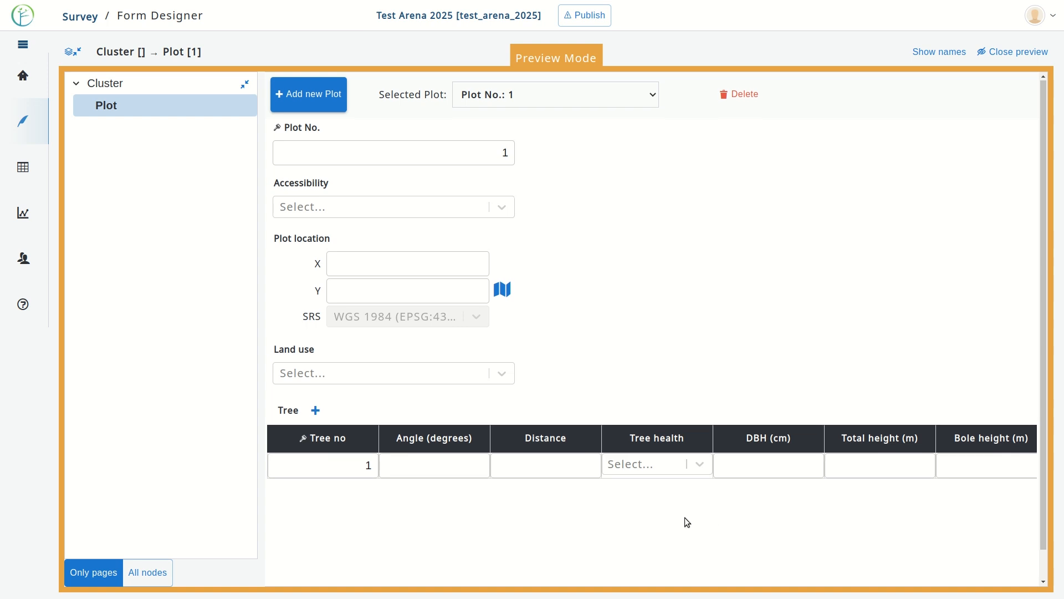
left_click(316, 380)
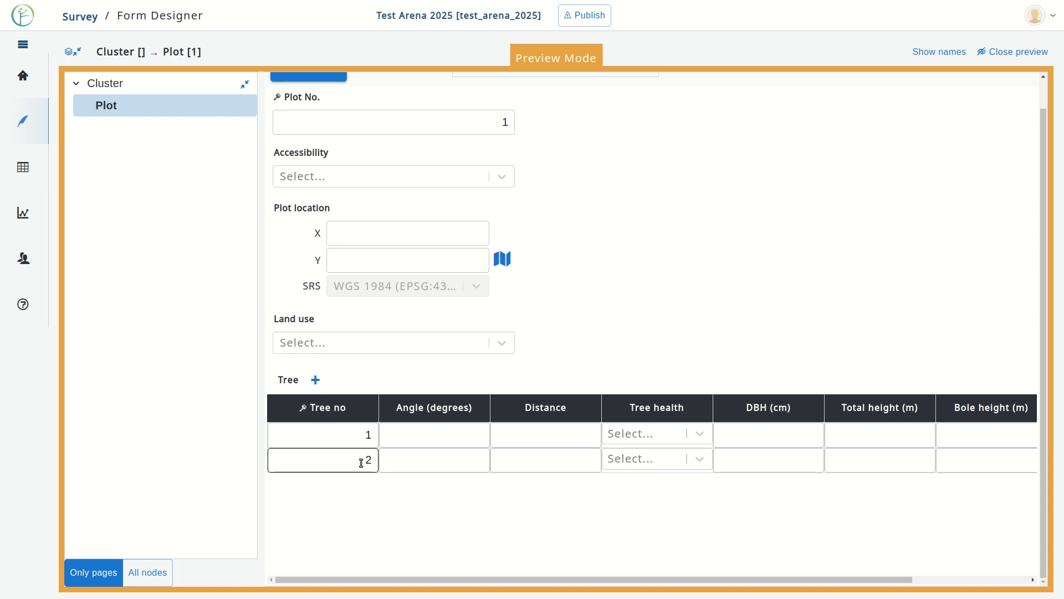
Test the Tree health field by choosing Healthy for tree 1 and Burnt for tree 2.
left_click_drag(656, 580, 800, 583)
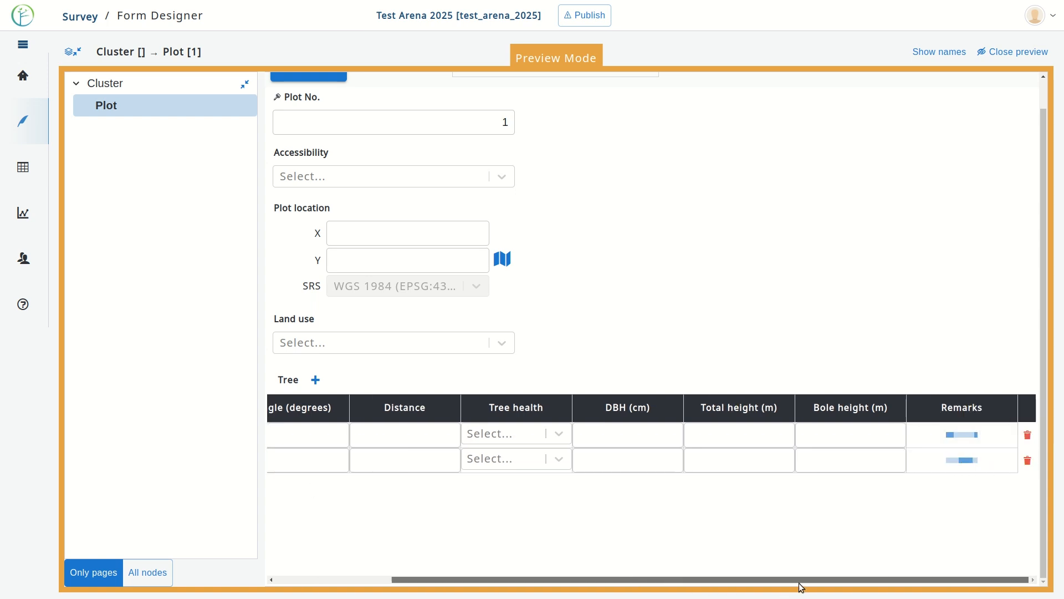
left_click(553, 438)
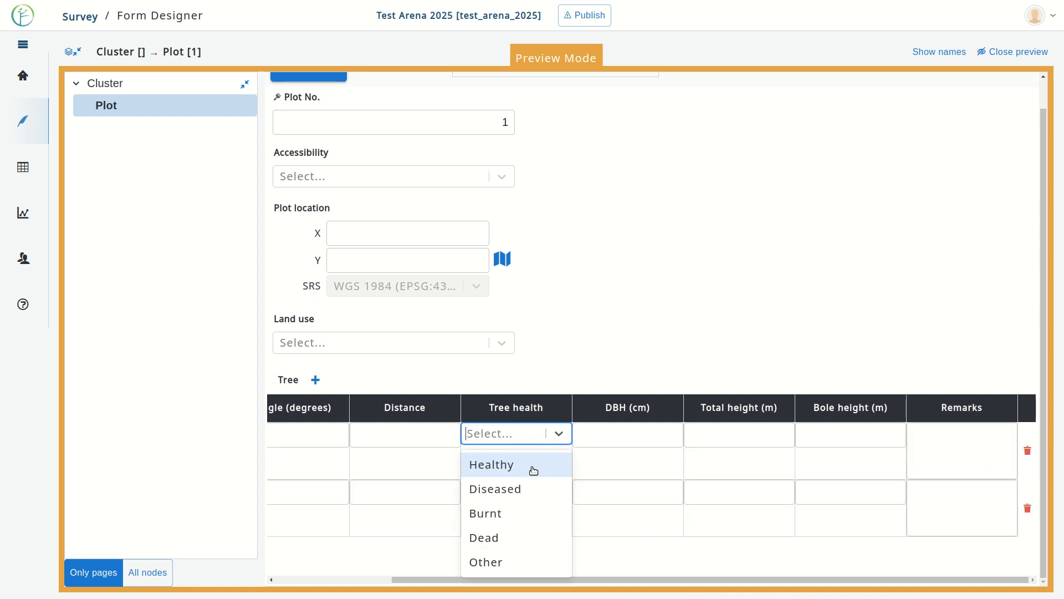
left_click(520, 469)
left_click(521, 491)
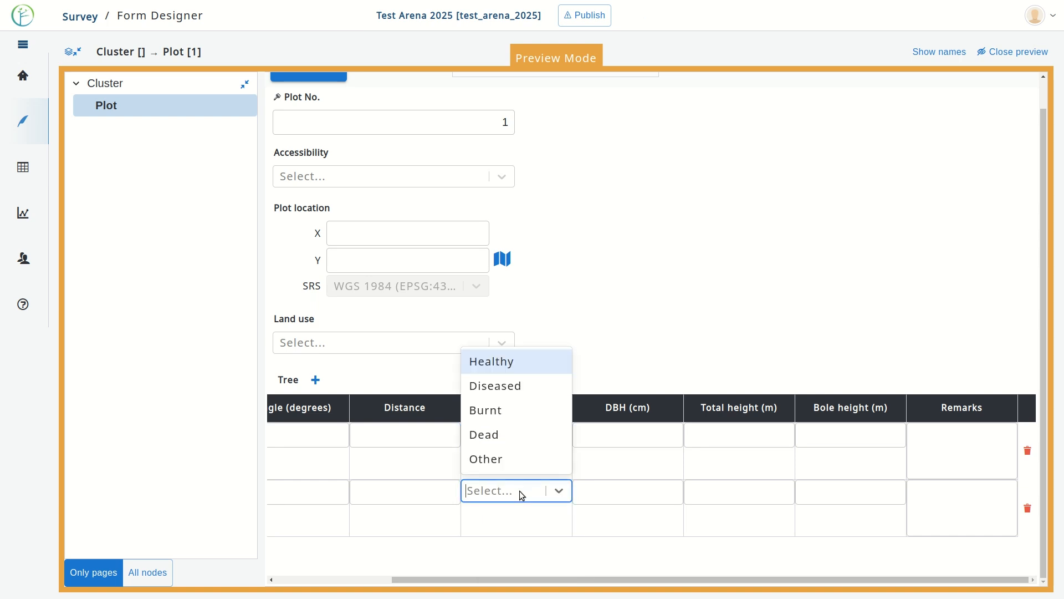
left_click(505, 415)
Step through tree 1's cells from DBH to Remarks, review the Tree table and close the preview.
left_click(933, 453)
left_click(628, 433)
key("Tab")
key("Tab")
key("Tab")
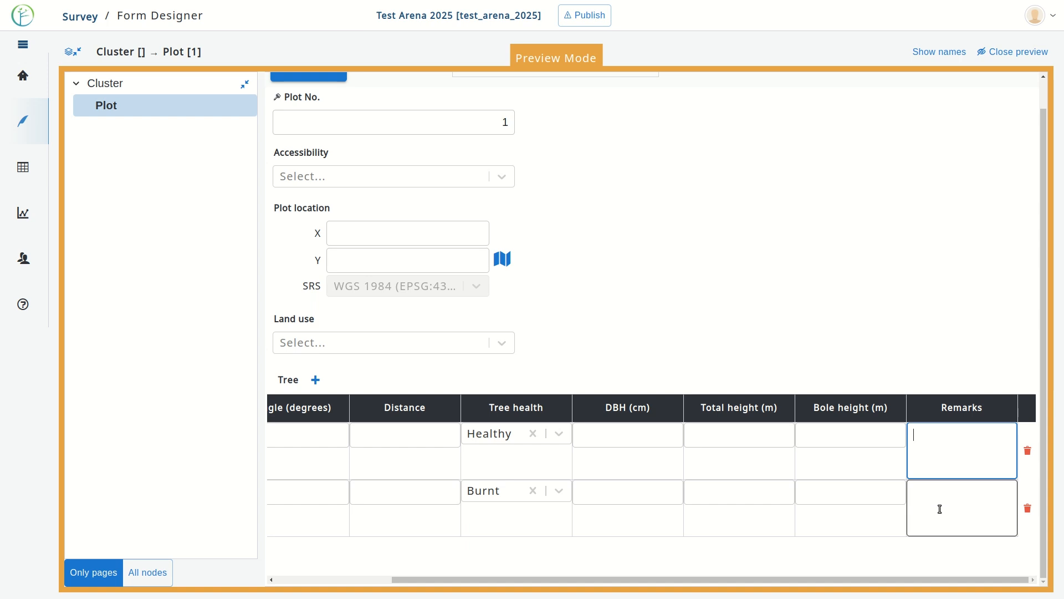
left_click_drag(745, 583, 512, 580)
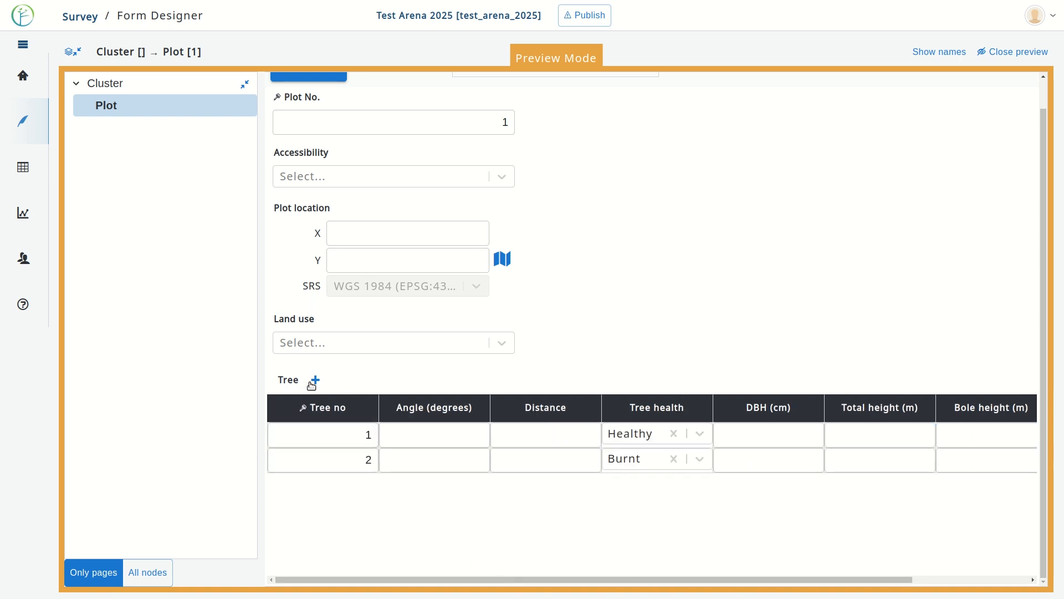
left_click(1015, 52)
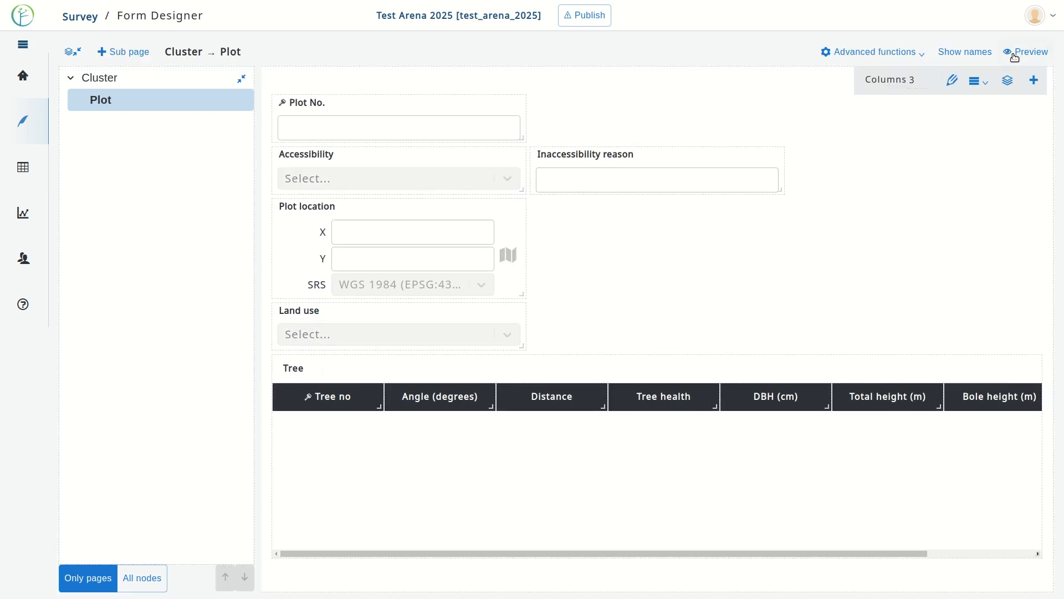